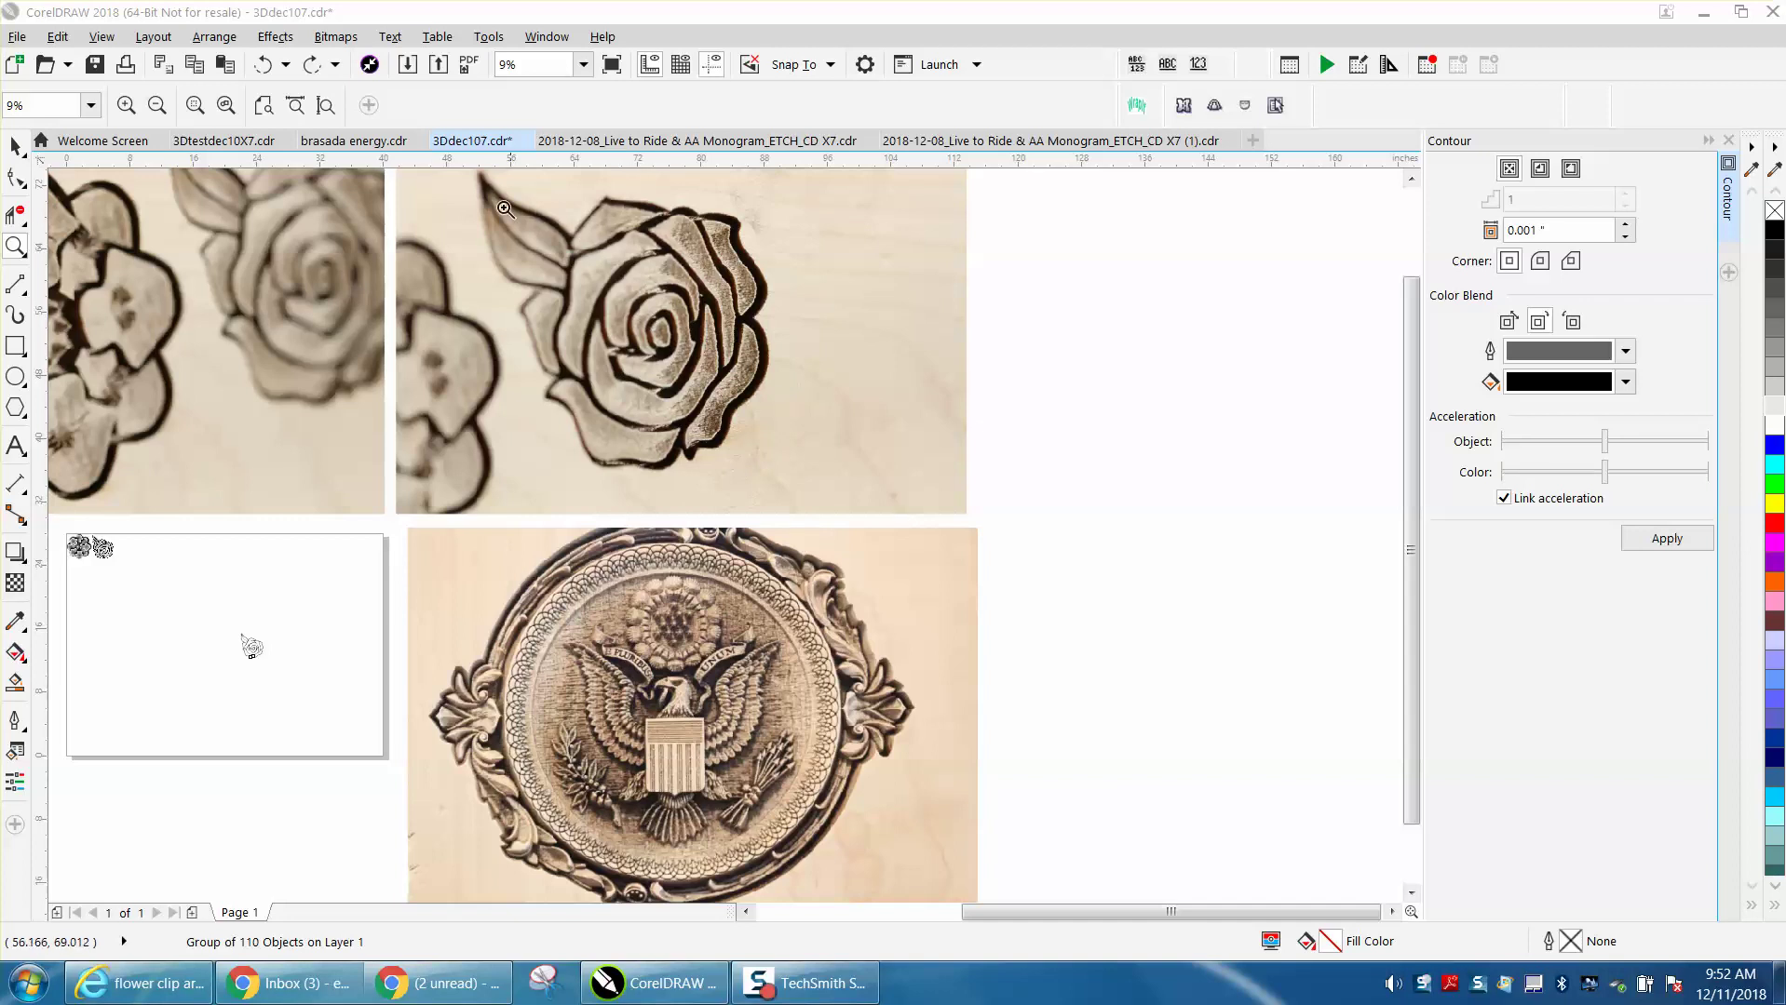
# Zoom in on the engraved rose photo to inspect it.
pyautogui.moveTo(483, 194); pyautogui.dragTo(951, 517)
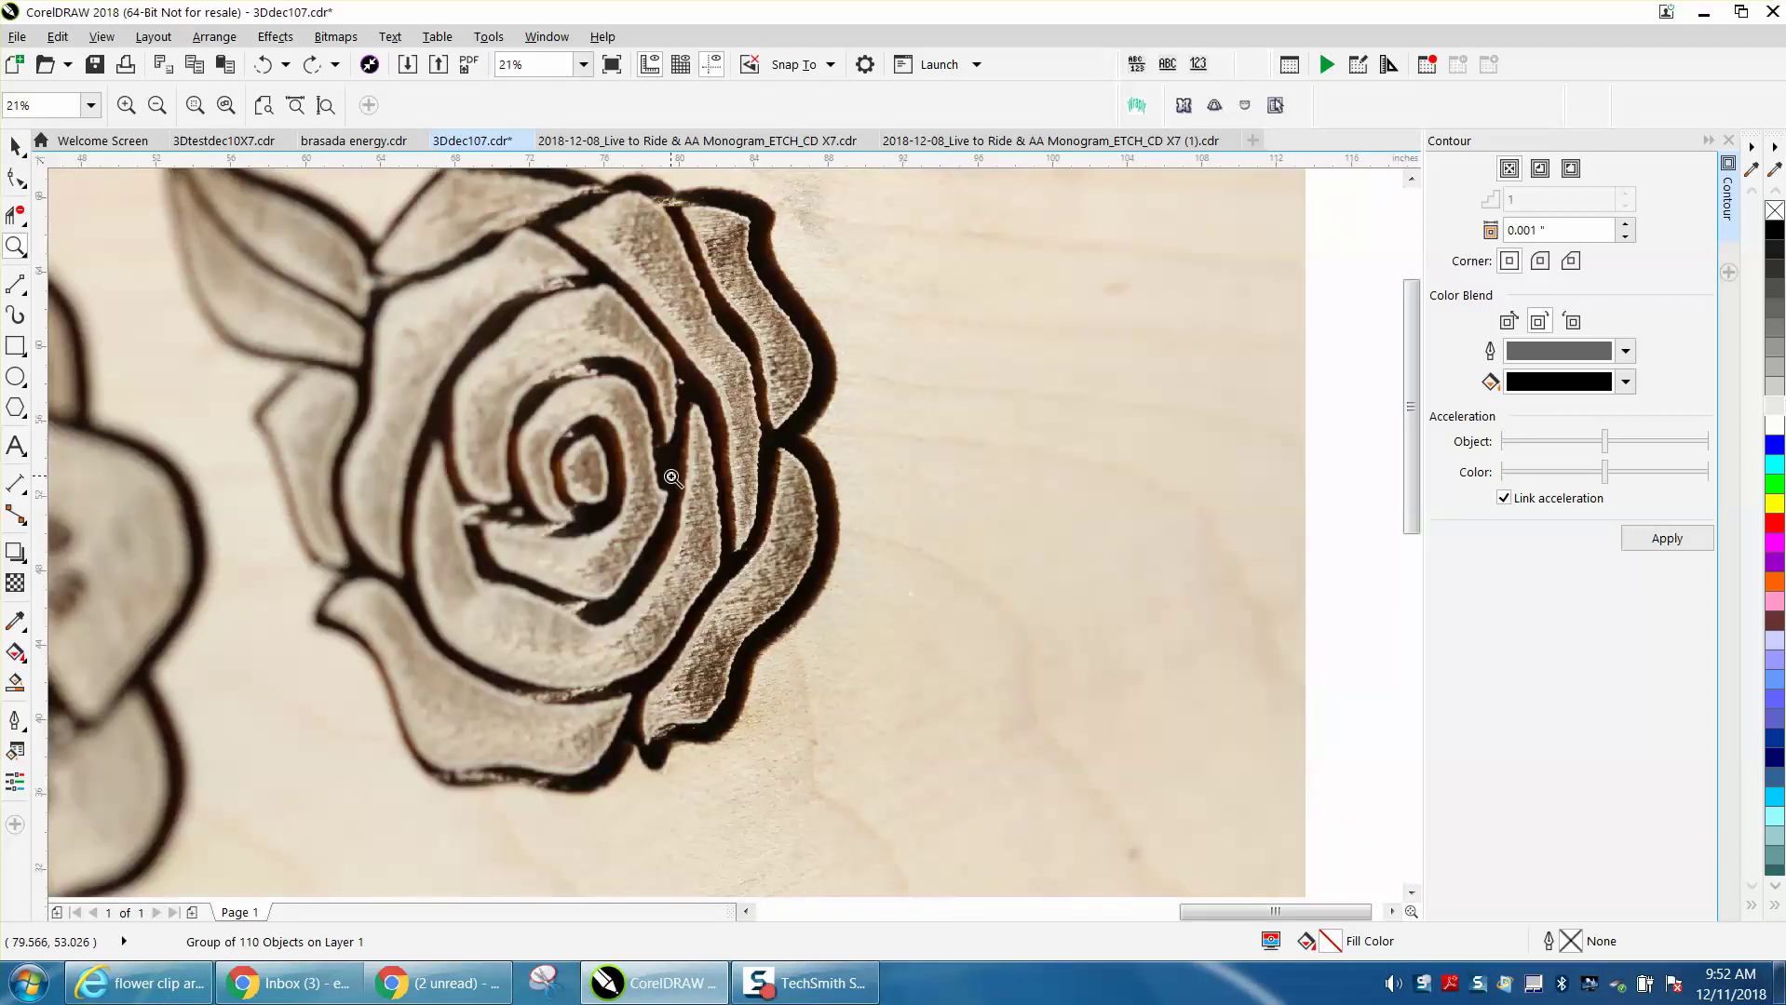
pyautogui.scroll(-2, 671, 475)
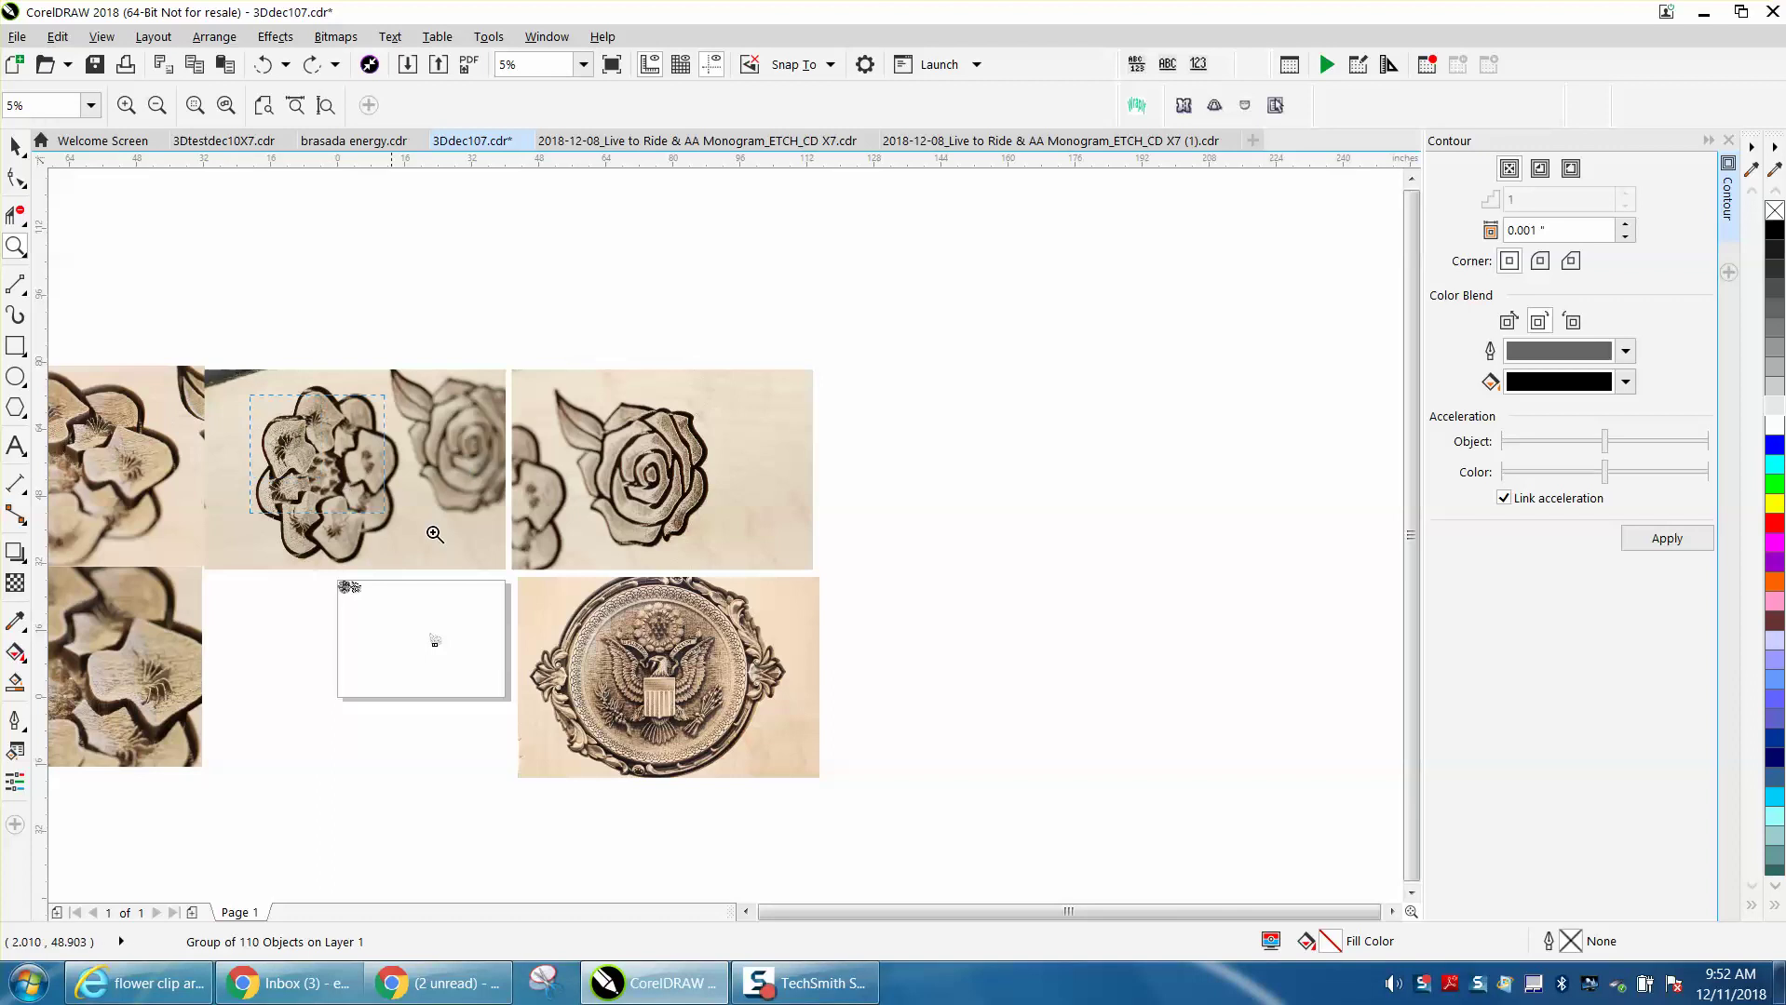
pyautogui.scroll(2, 470, 551)
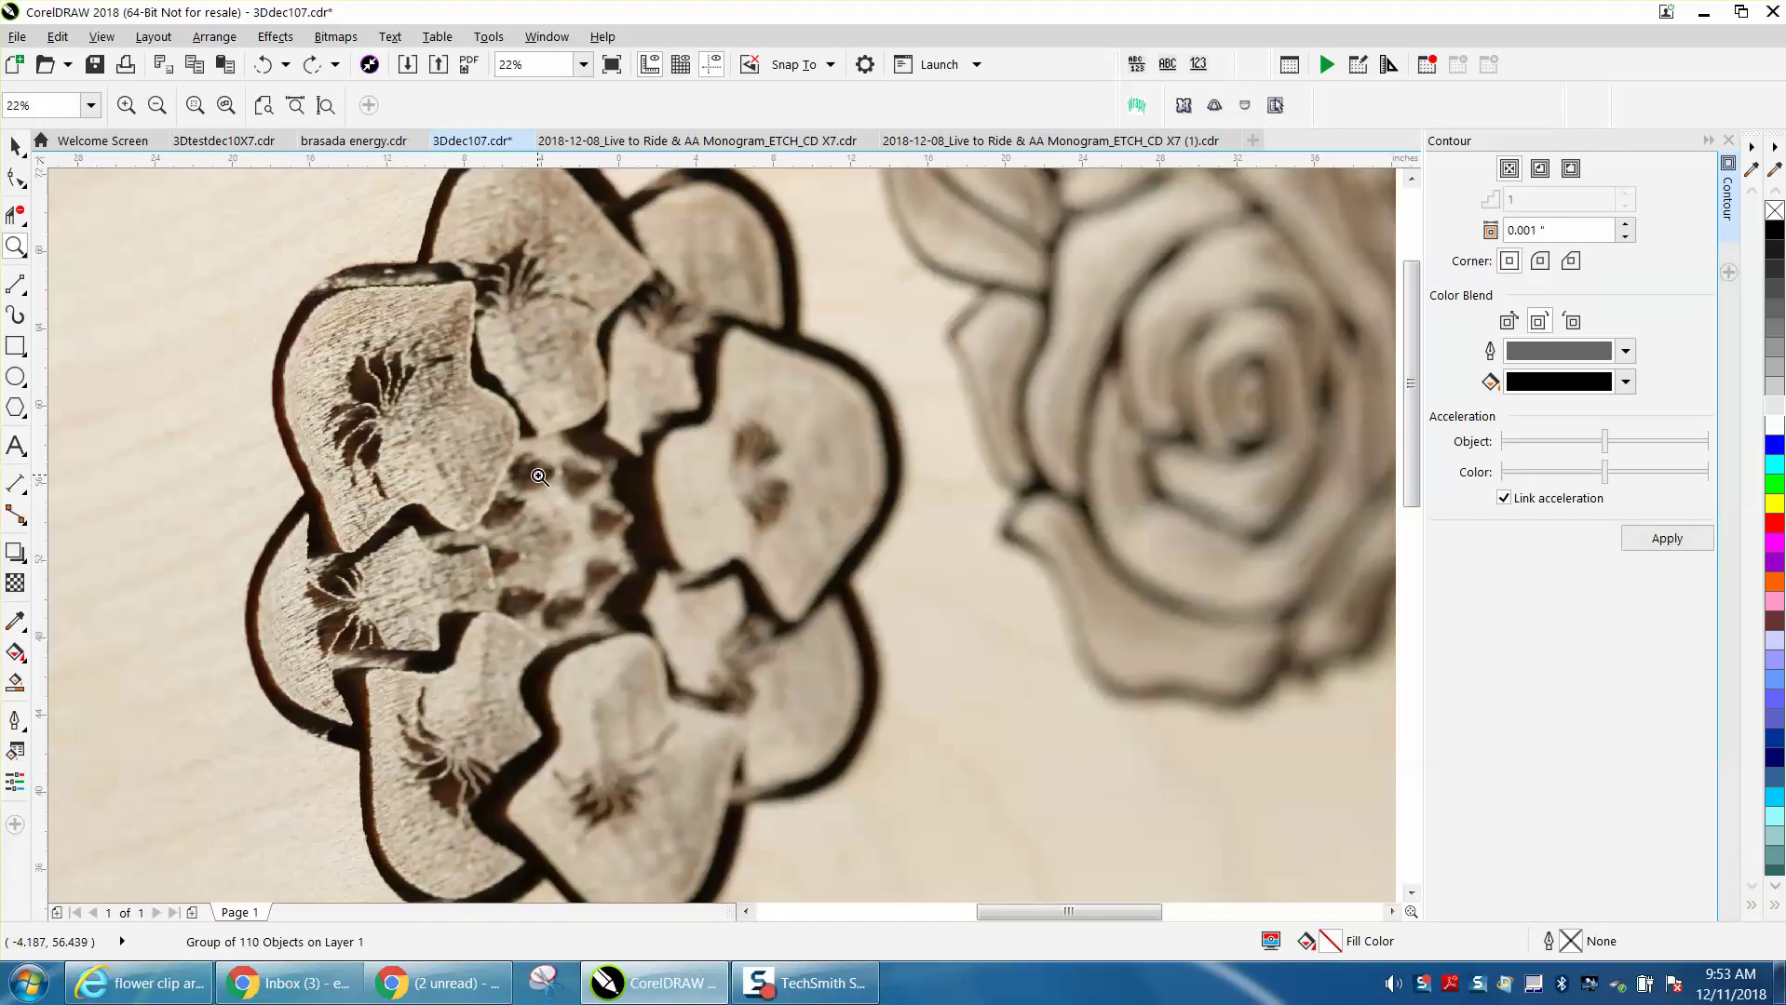
pyautogui.scroll(-4, 538, 476)
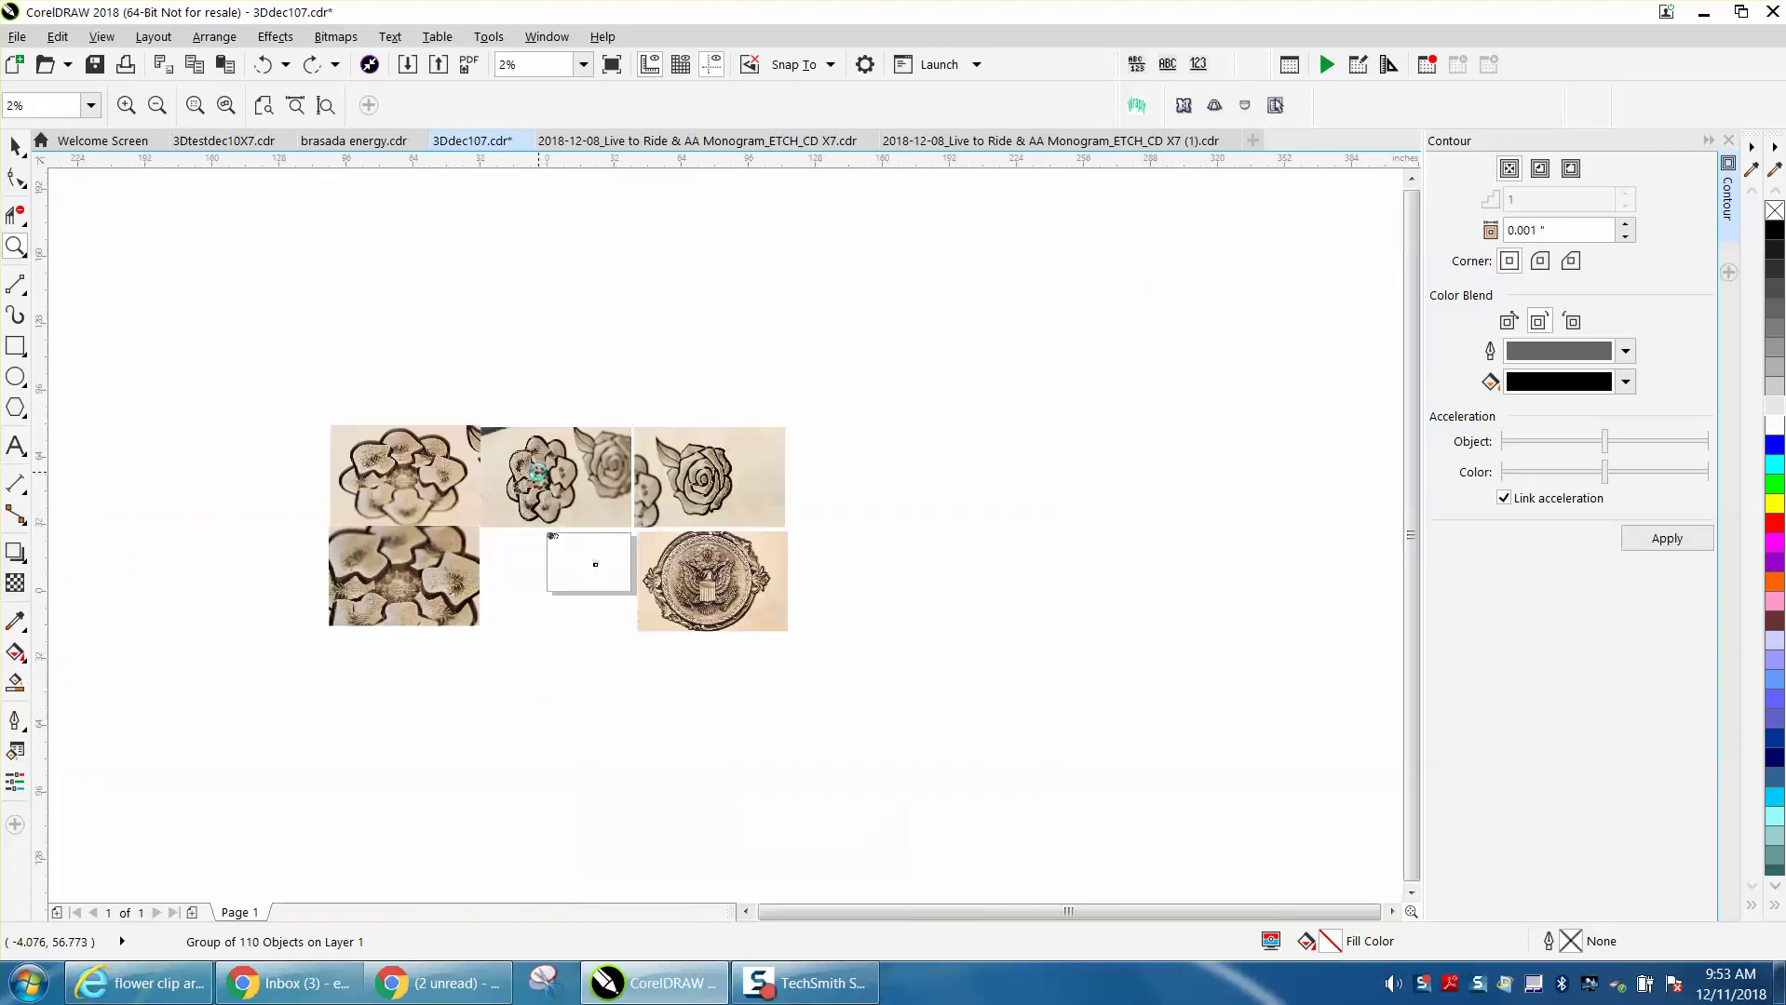
# Zoom into the left grayscale flower's centre, then onto the outline rose on the page.
pyautogui.moveTo(577, 553); pyautogui.dragTo(578, 551)
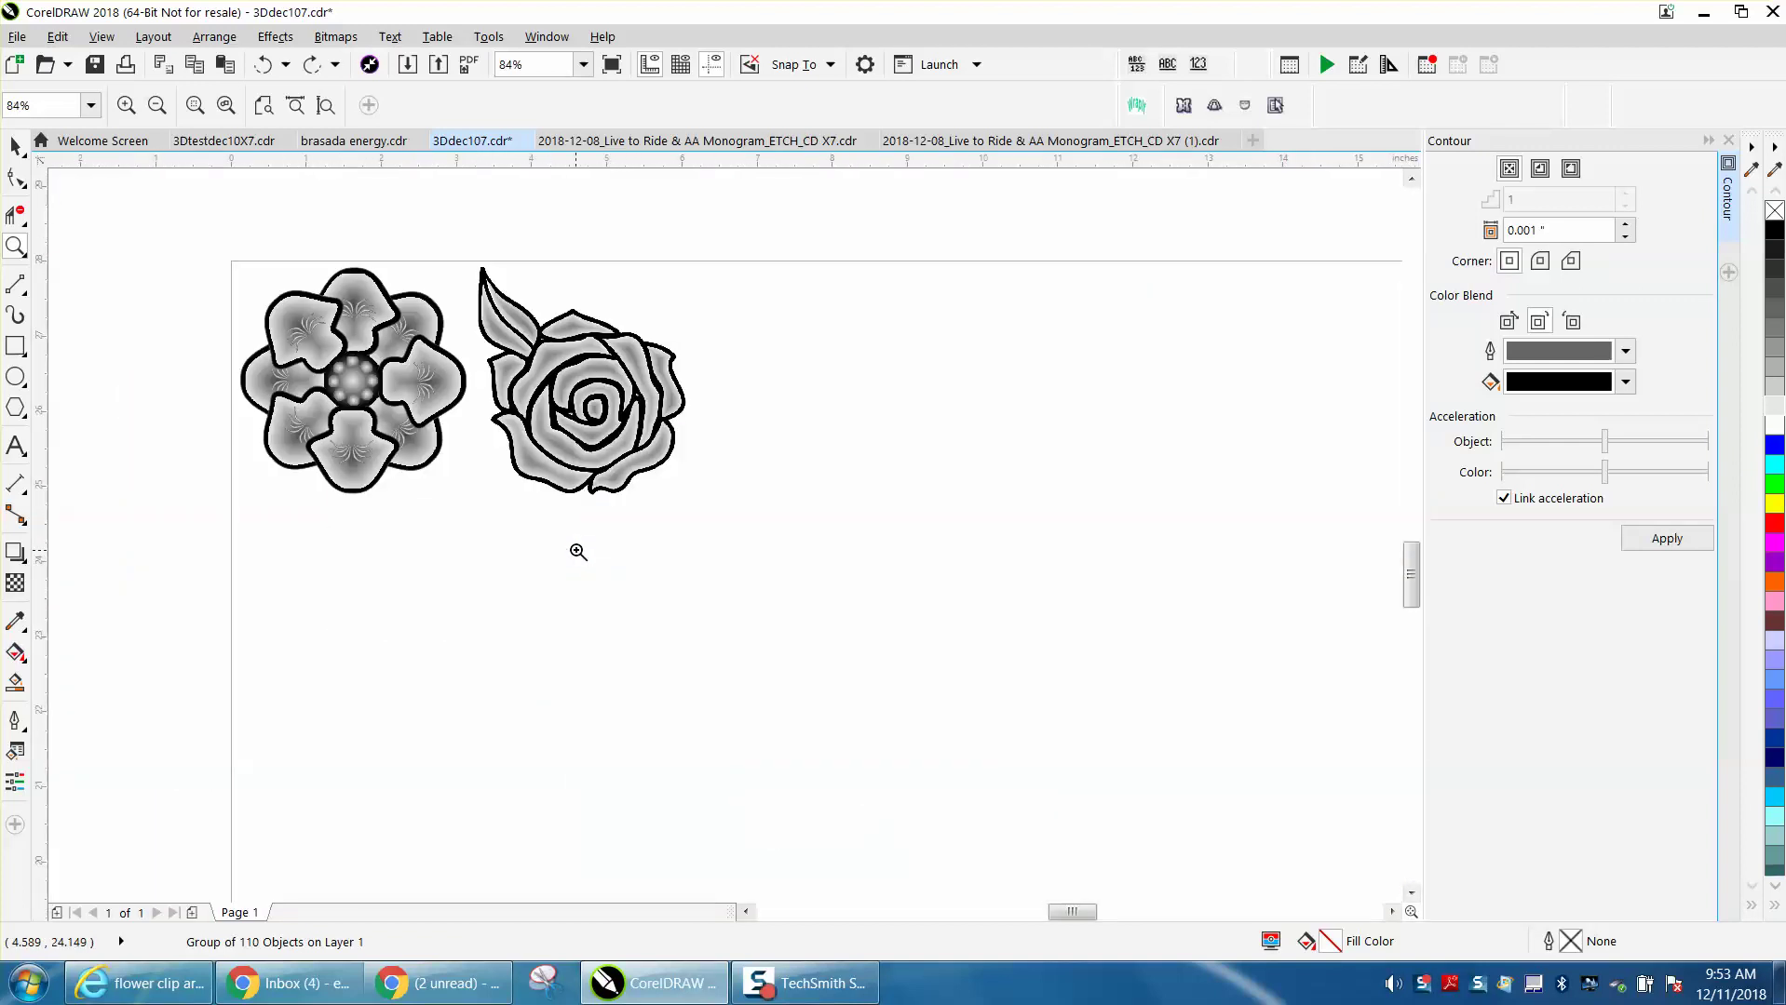
pyautogui.moveTo(323, 365); pyautogui.dragTo(419, 416)
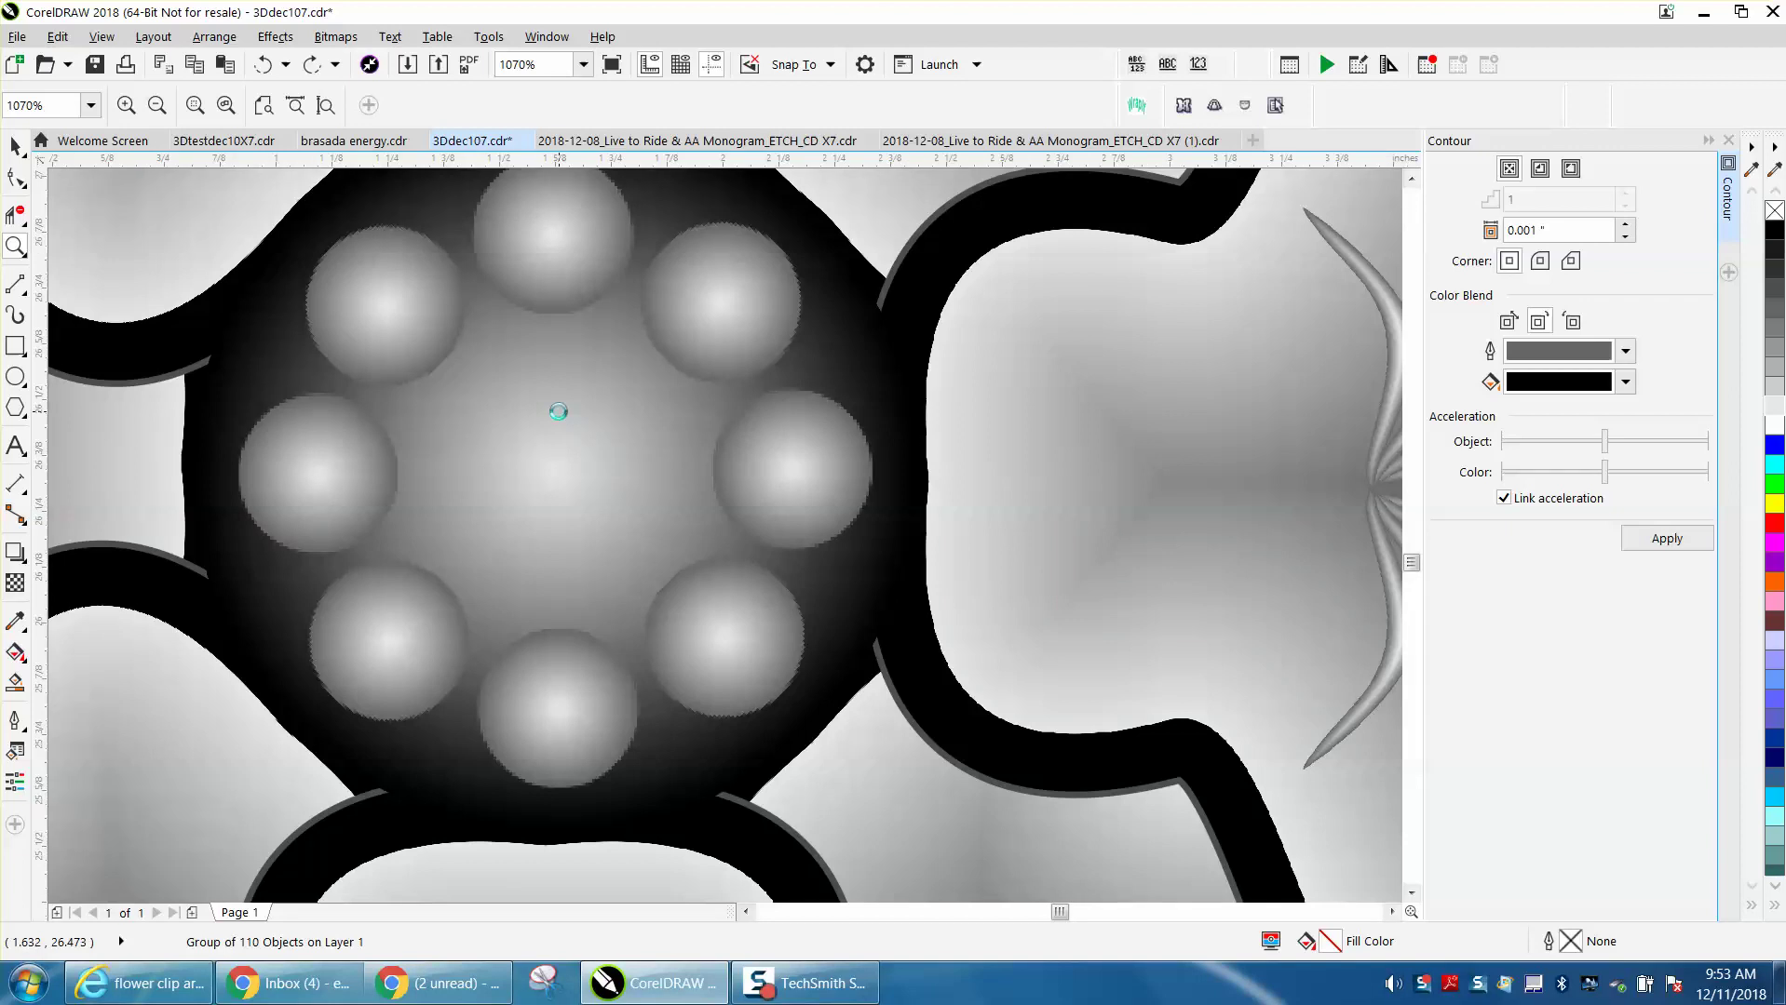
pyautogui.scroll(-4, 560, 413)
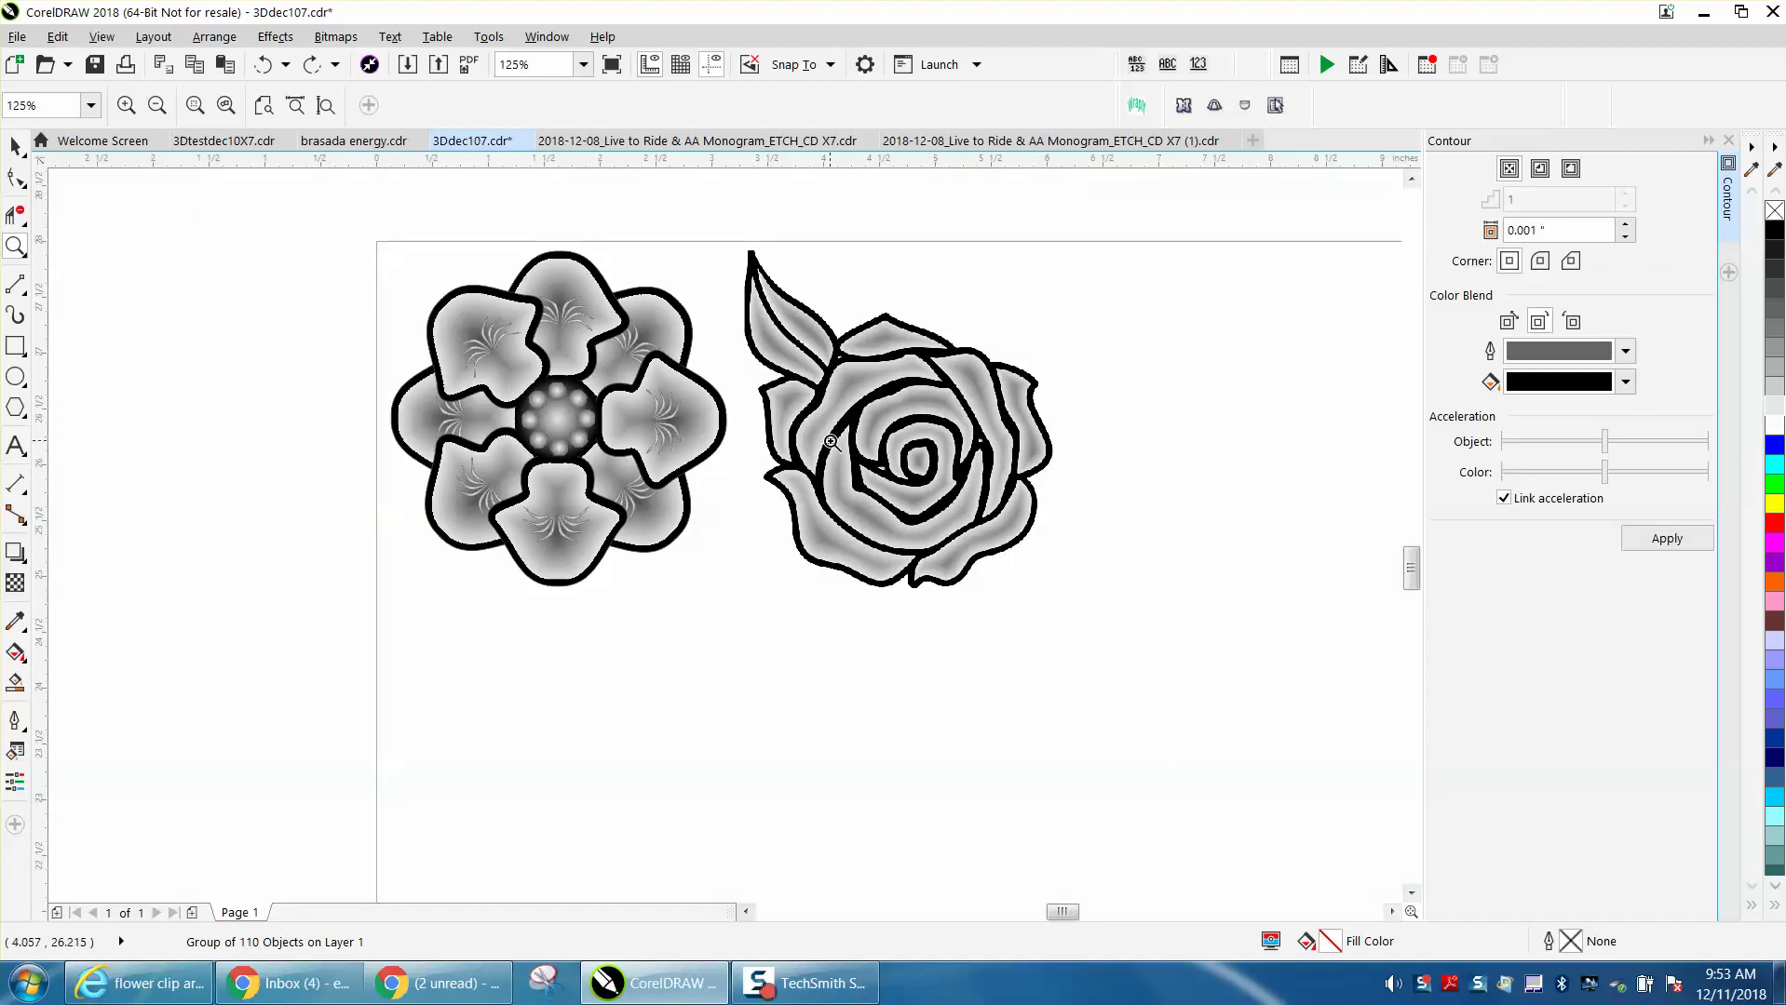
pyautogui.scroll(-4, 831, 441)
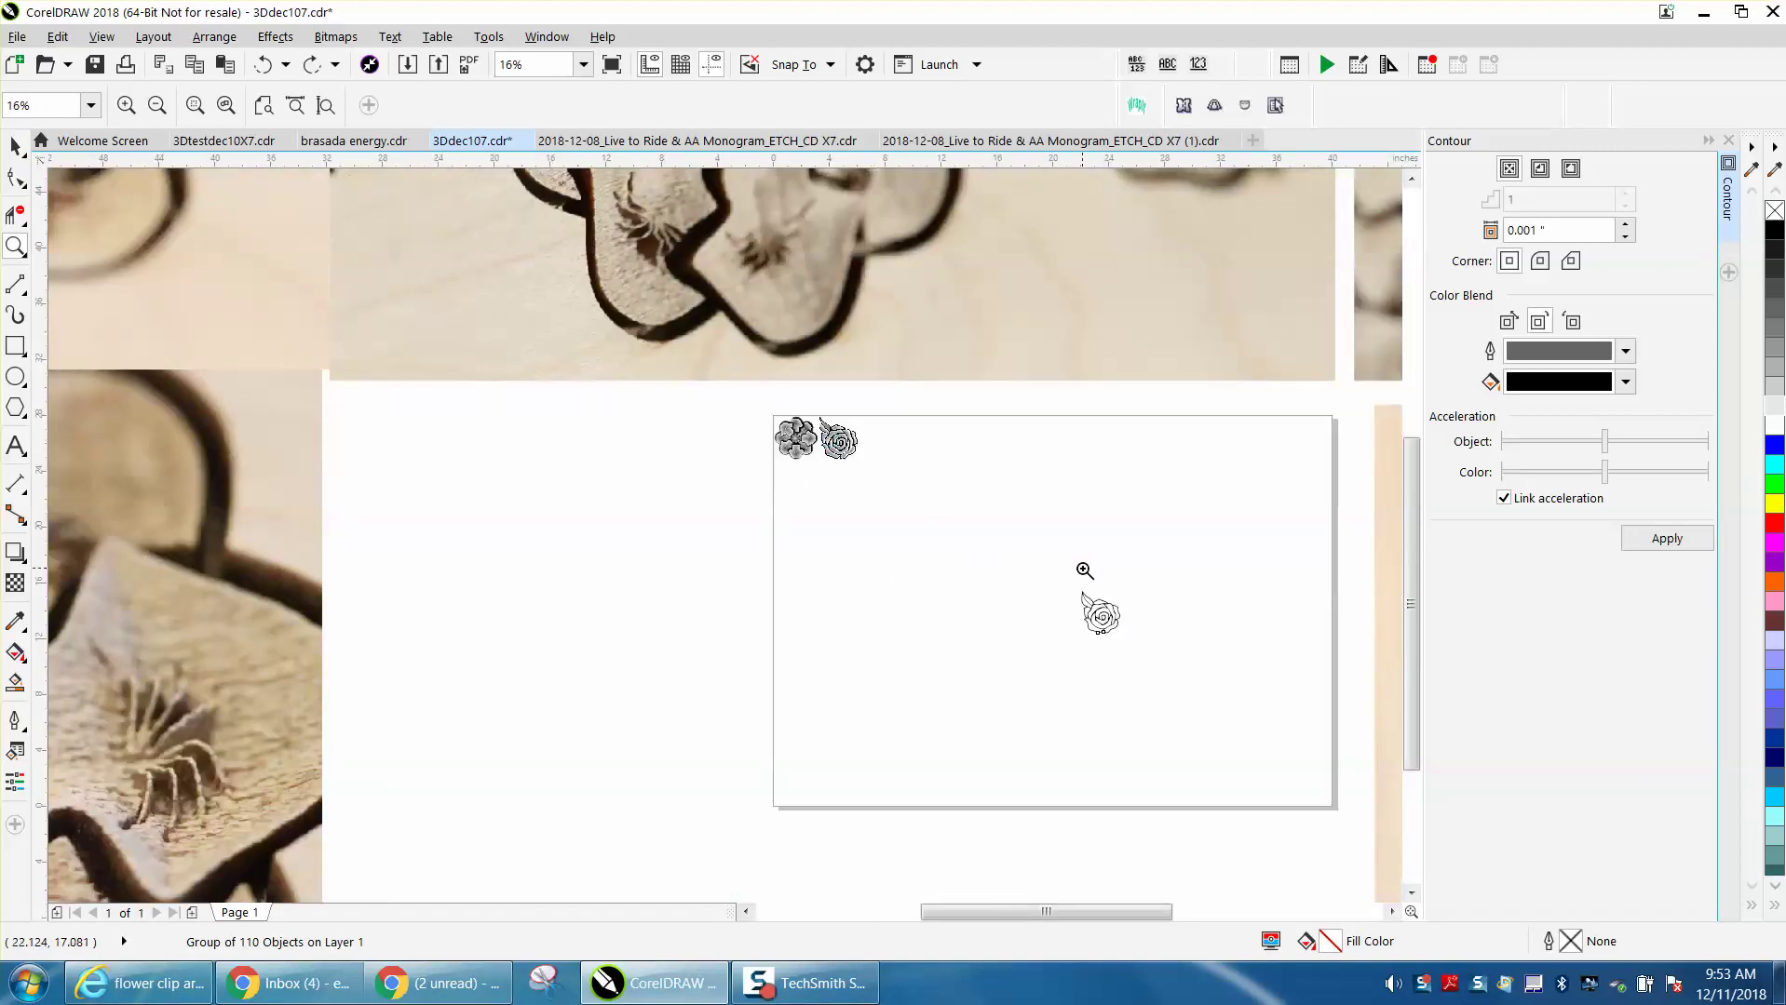
pyautogui.moveTo(1059, 569); pyautogui.dragTo(1179, 660)
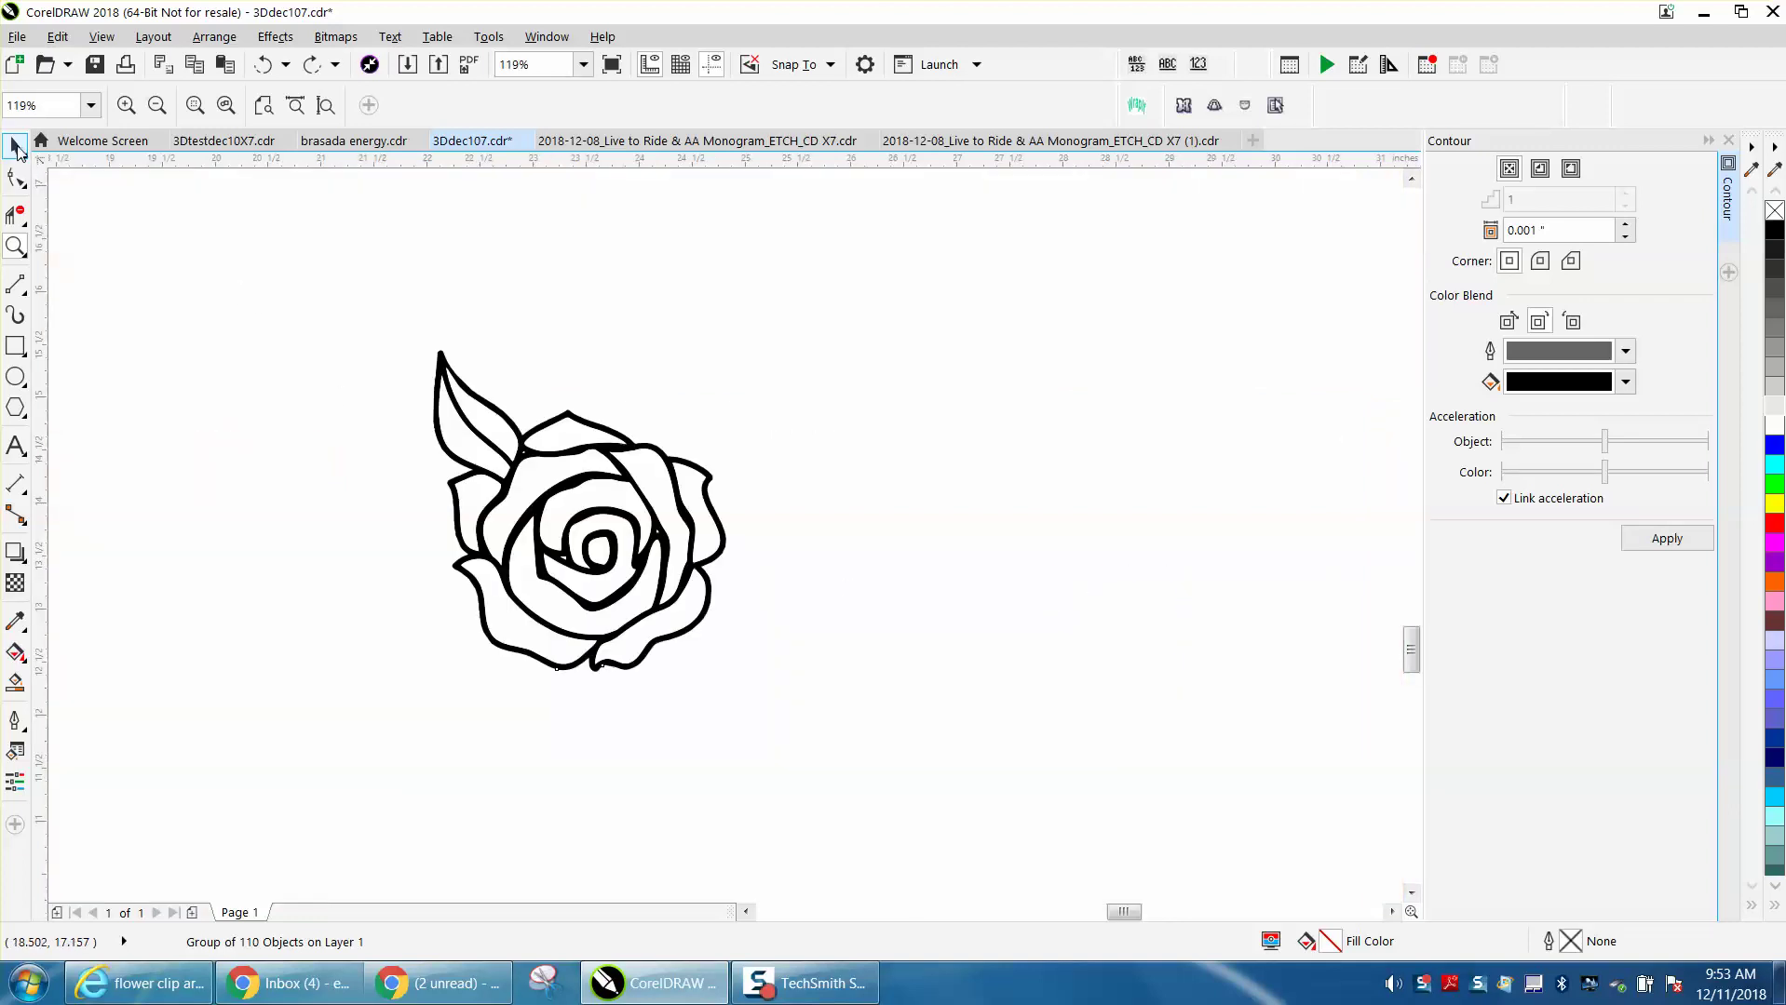
# Centre the rose group on the page with P and zoom in close on it.
pyautogui.click(16, 146)
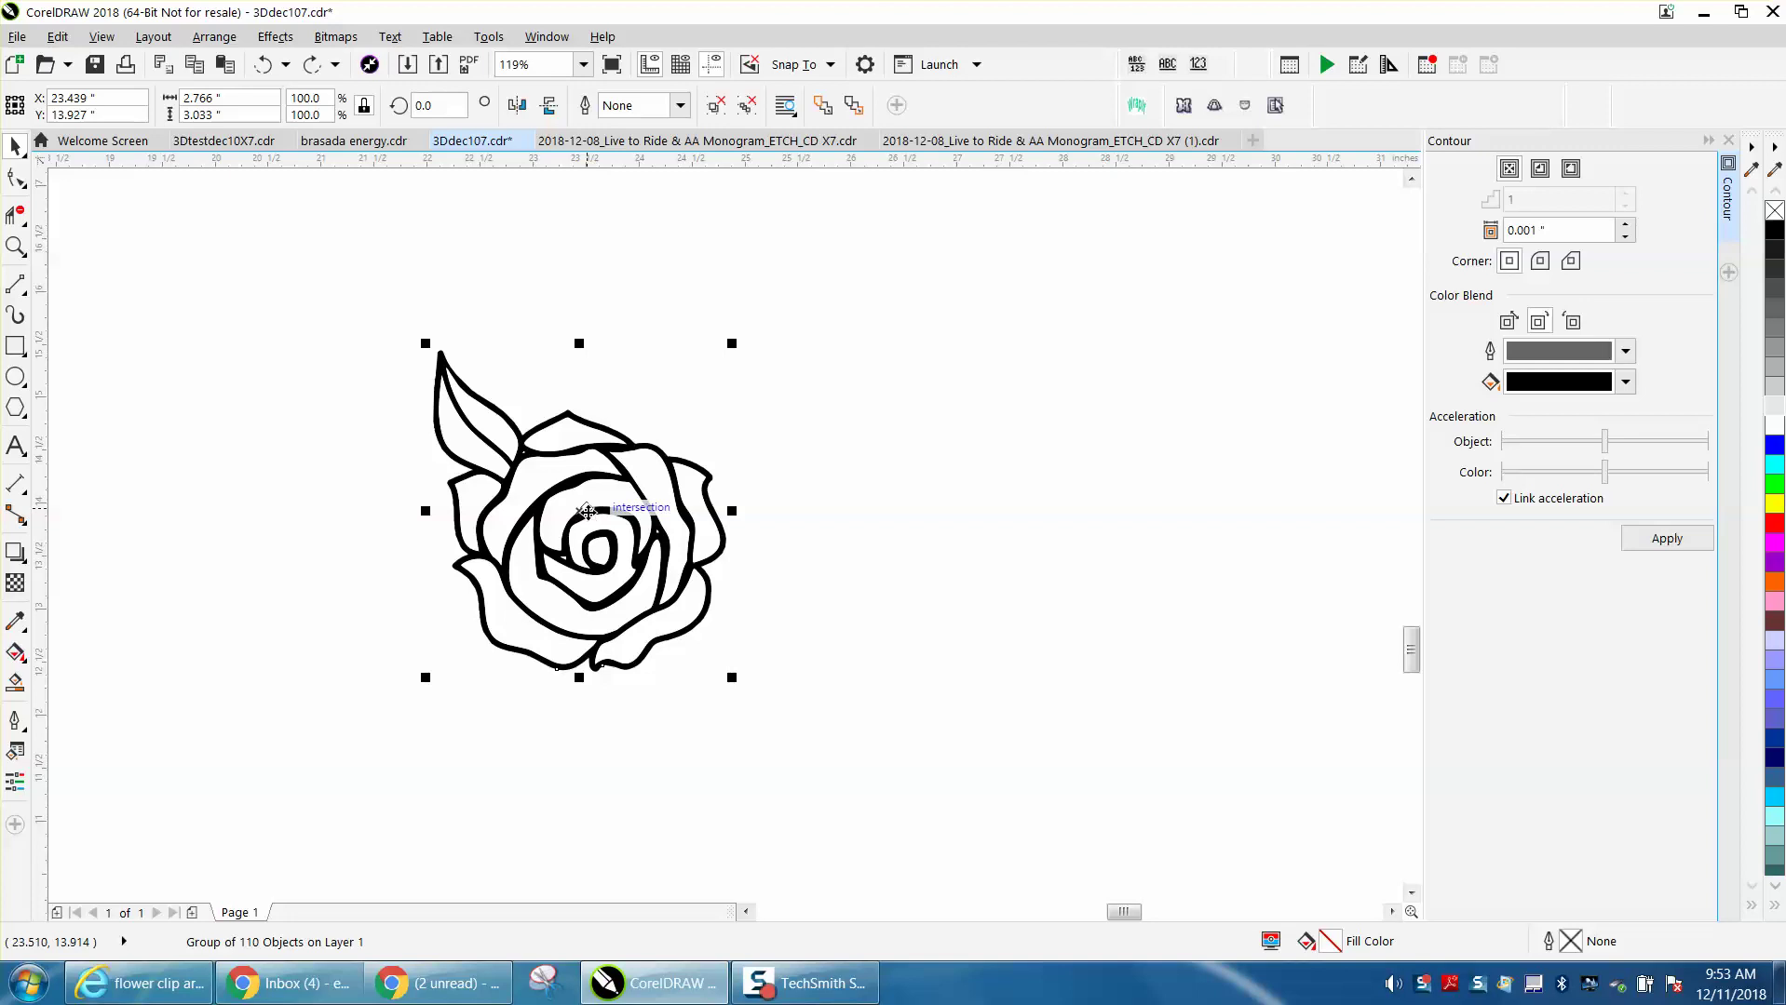
pyautogui.press('p')
pyautogui.scroll(-2, 601, 506)
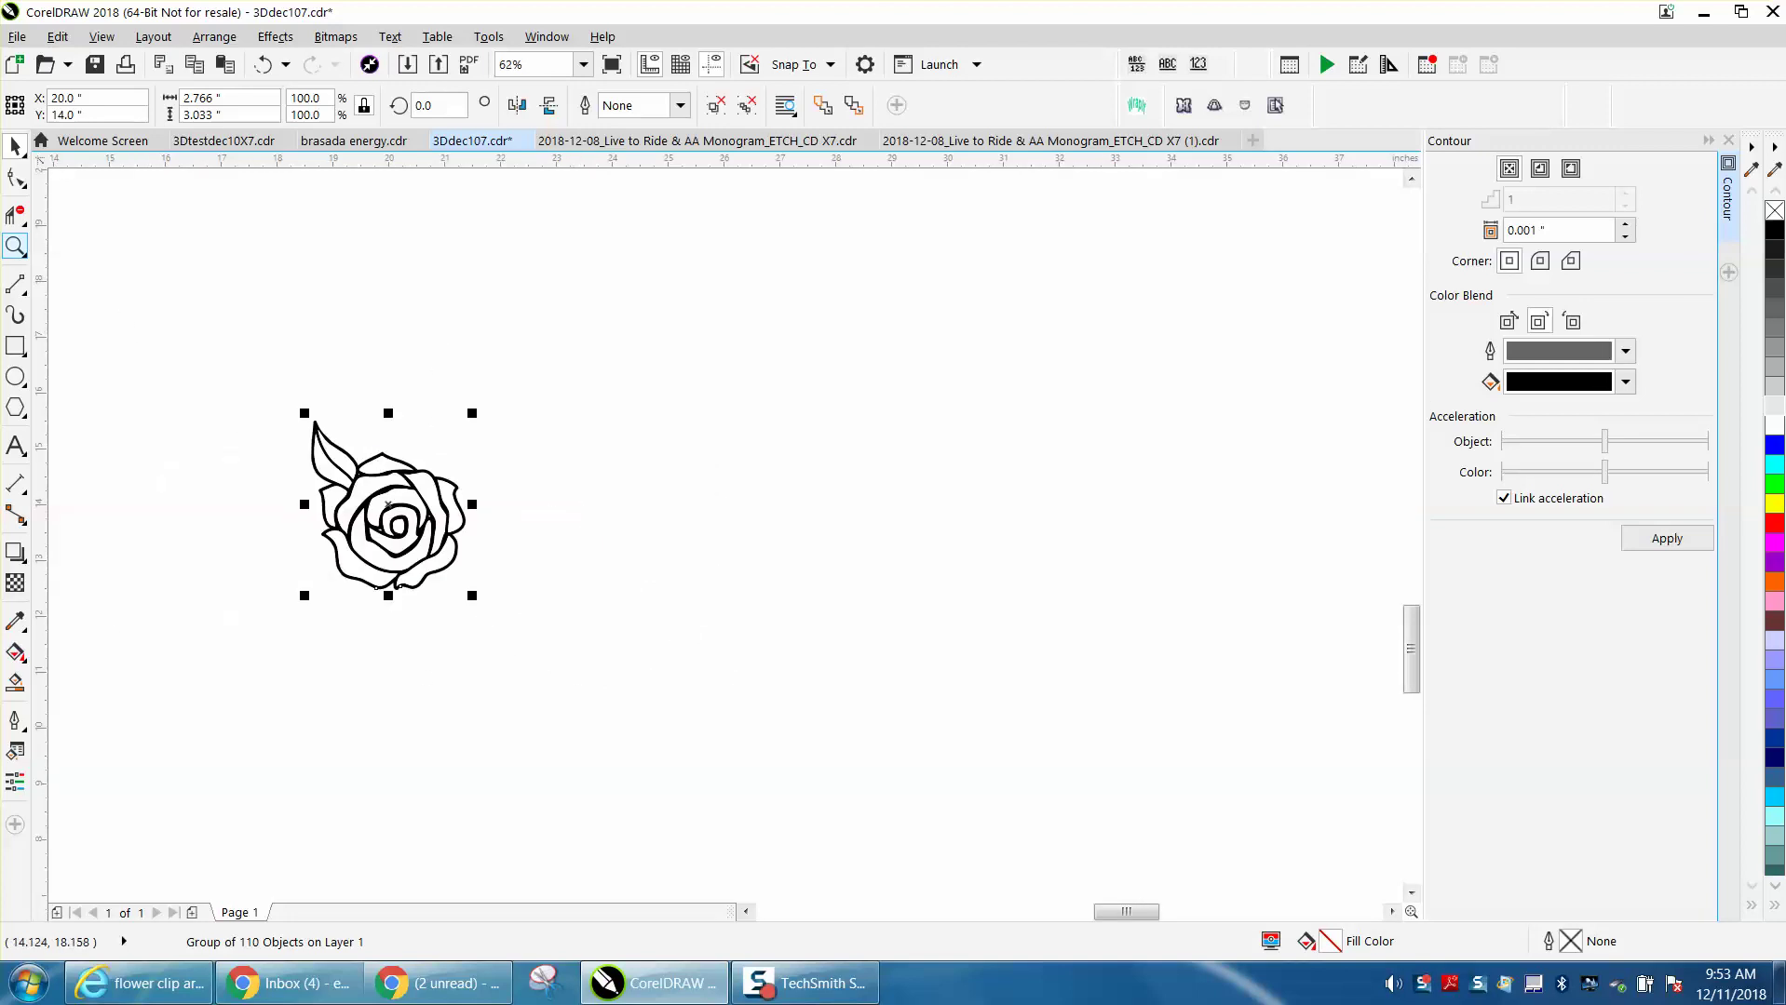
pyautogui.click(16, 247)
pyautogui.moveTo(260, 409); pyautogui.dragTo(574, 615)
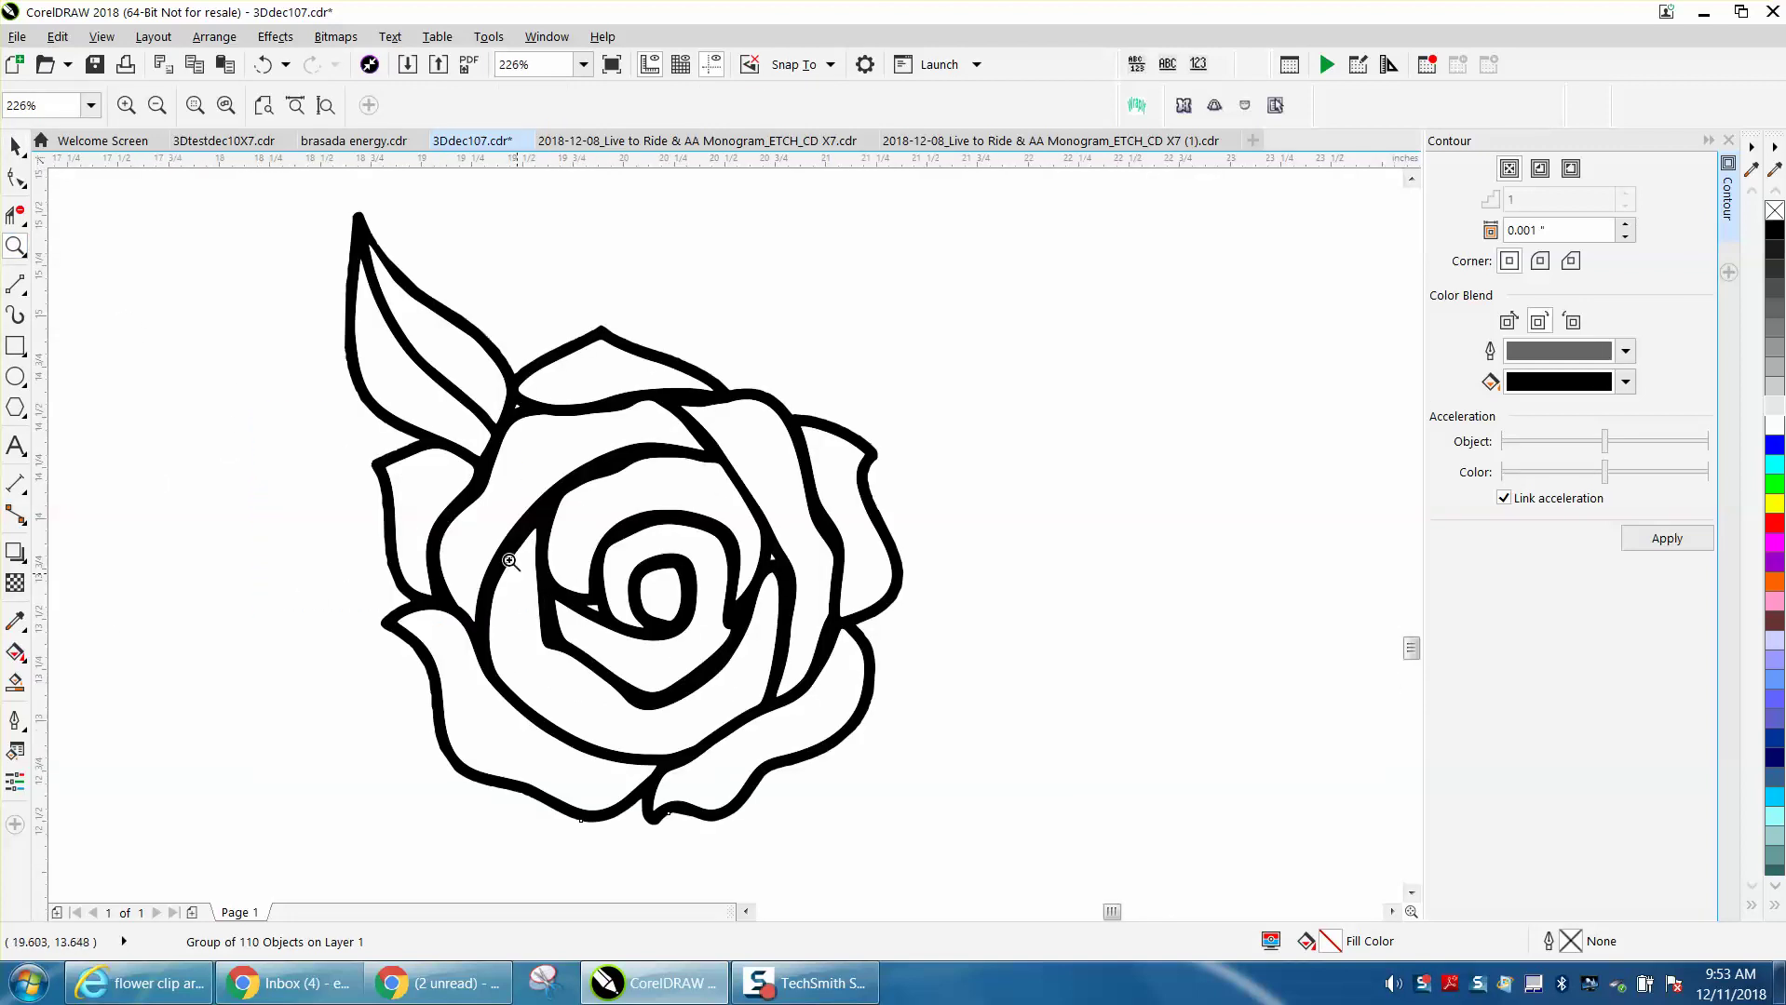
pyautogui.click(12, 146)
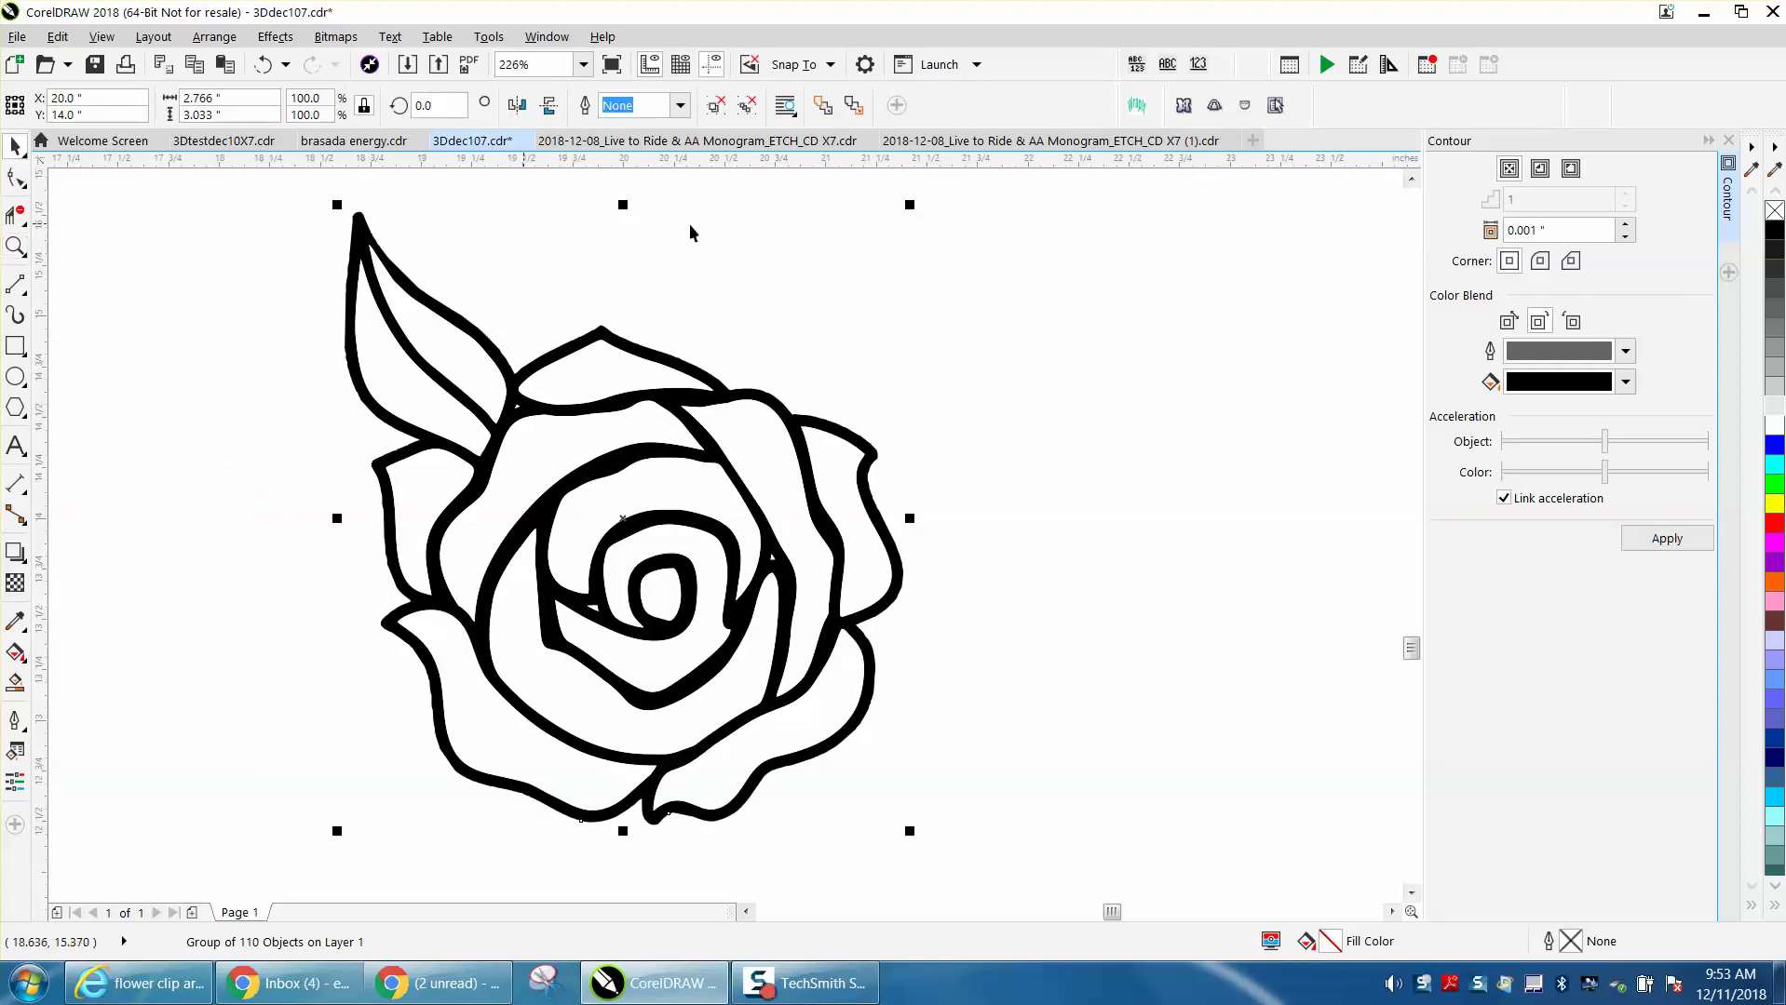
# Remove the rose's black fill, give it red outlines, and reselect the whole rose group.
pyautogui.click(1773, 211)
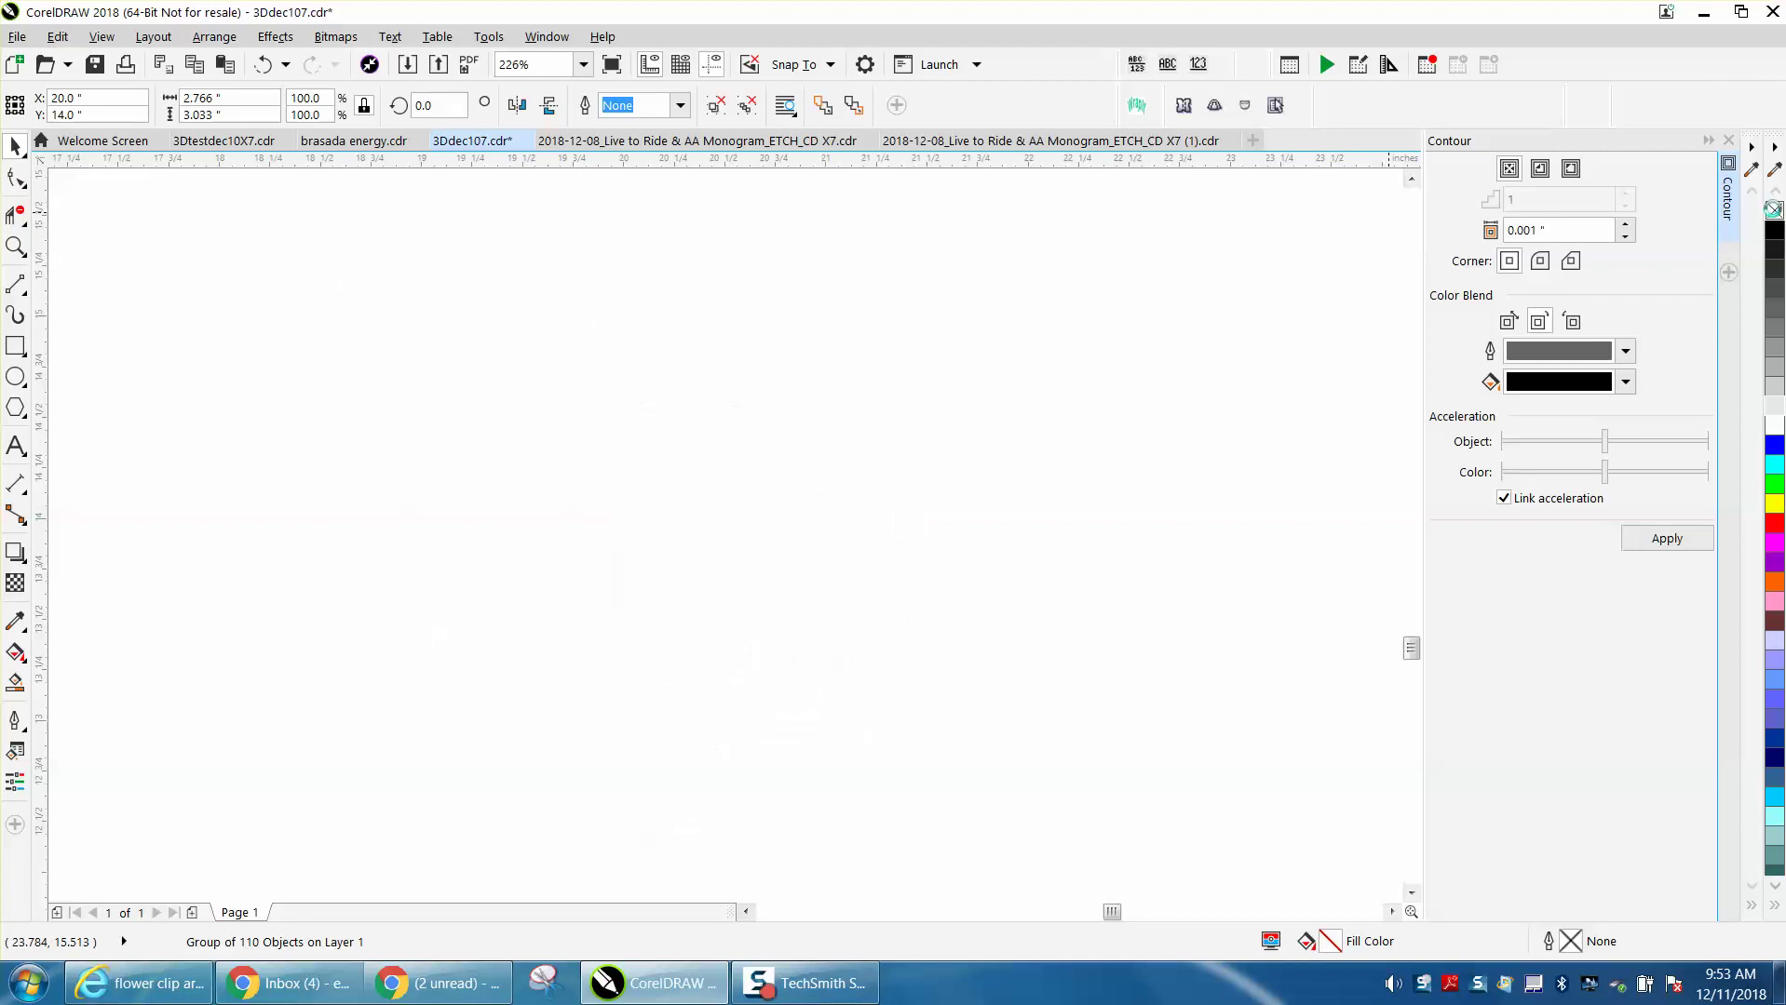
pyautogui.rightClick(1775, 524)
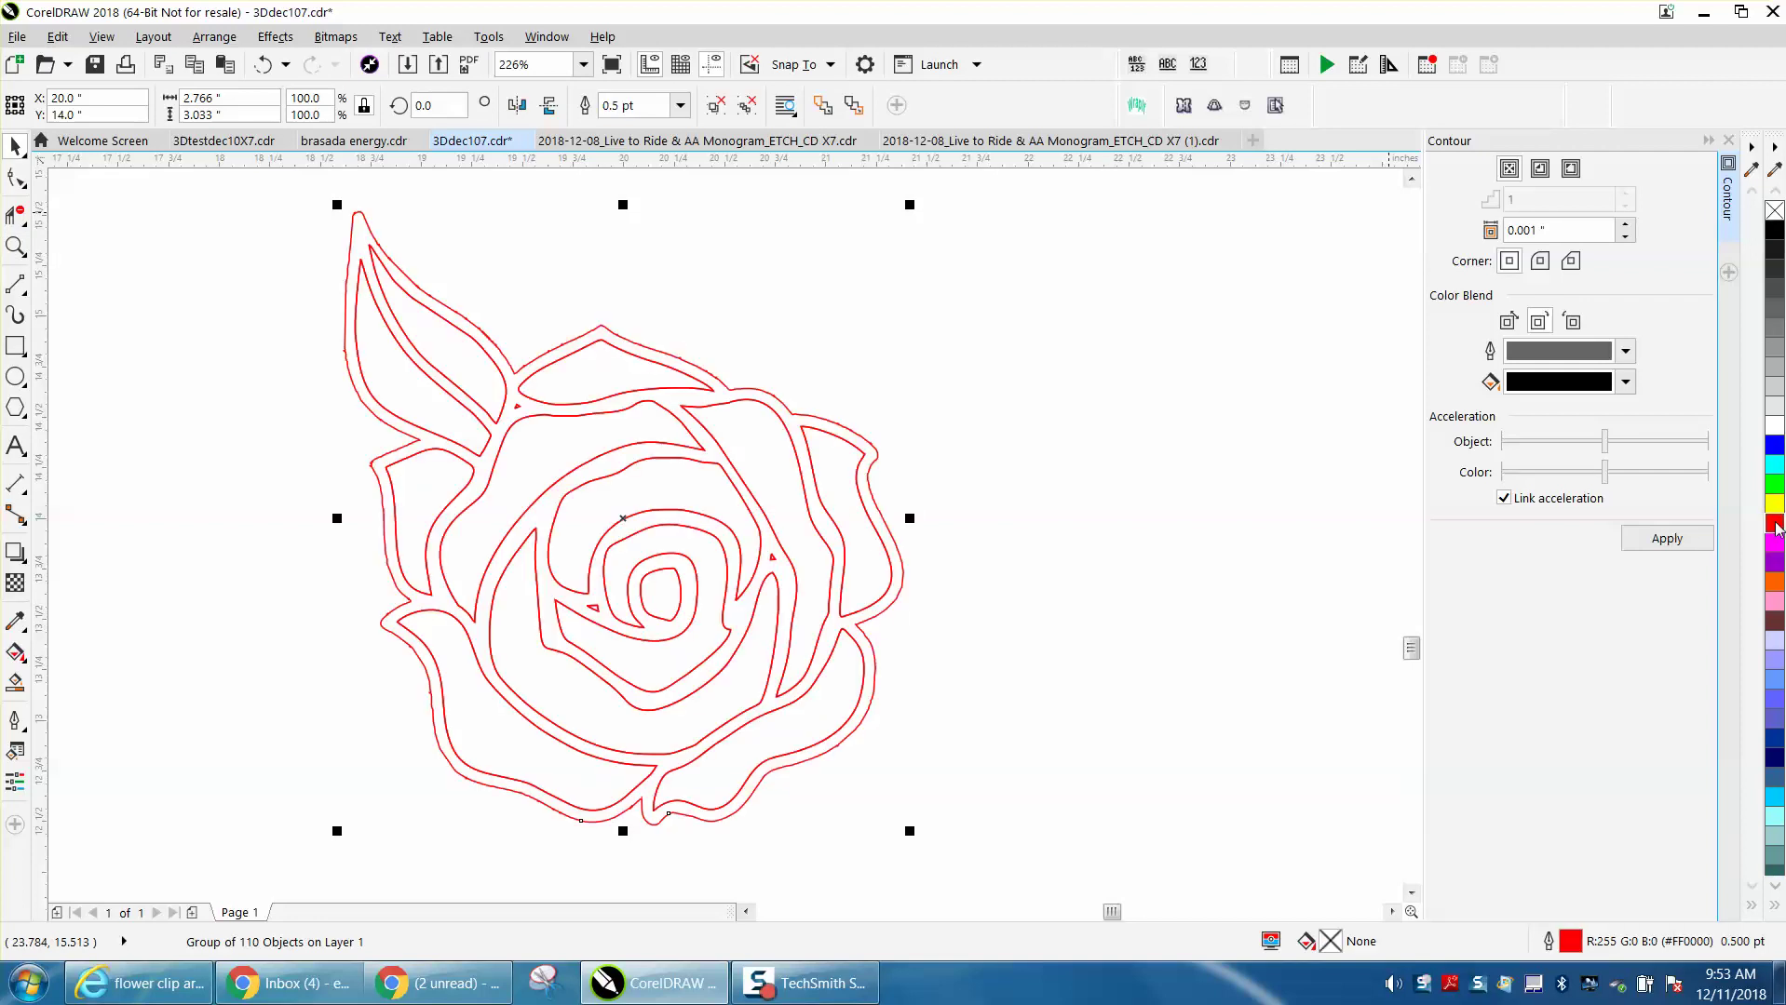
pyautogui.scroll(-2, 961, 461)
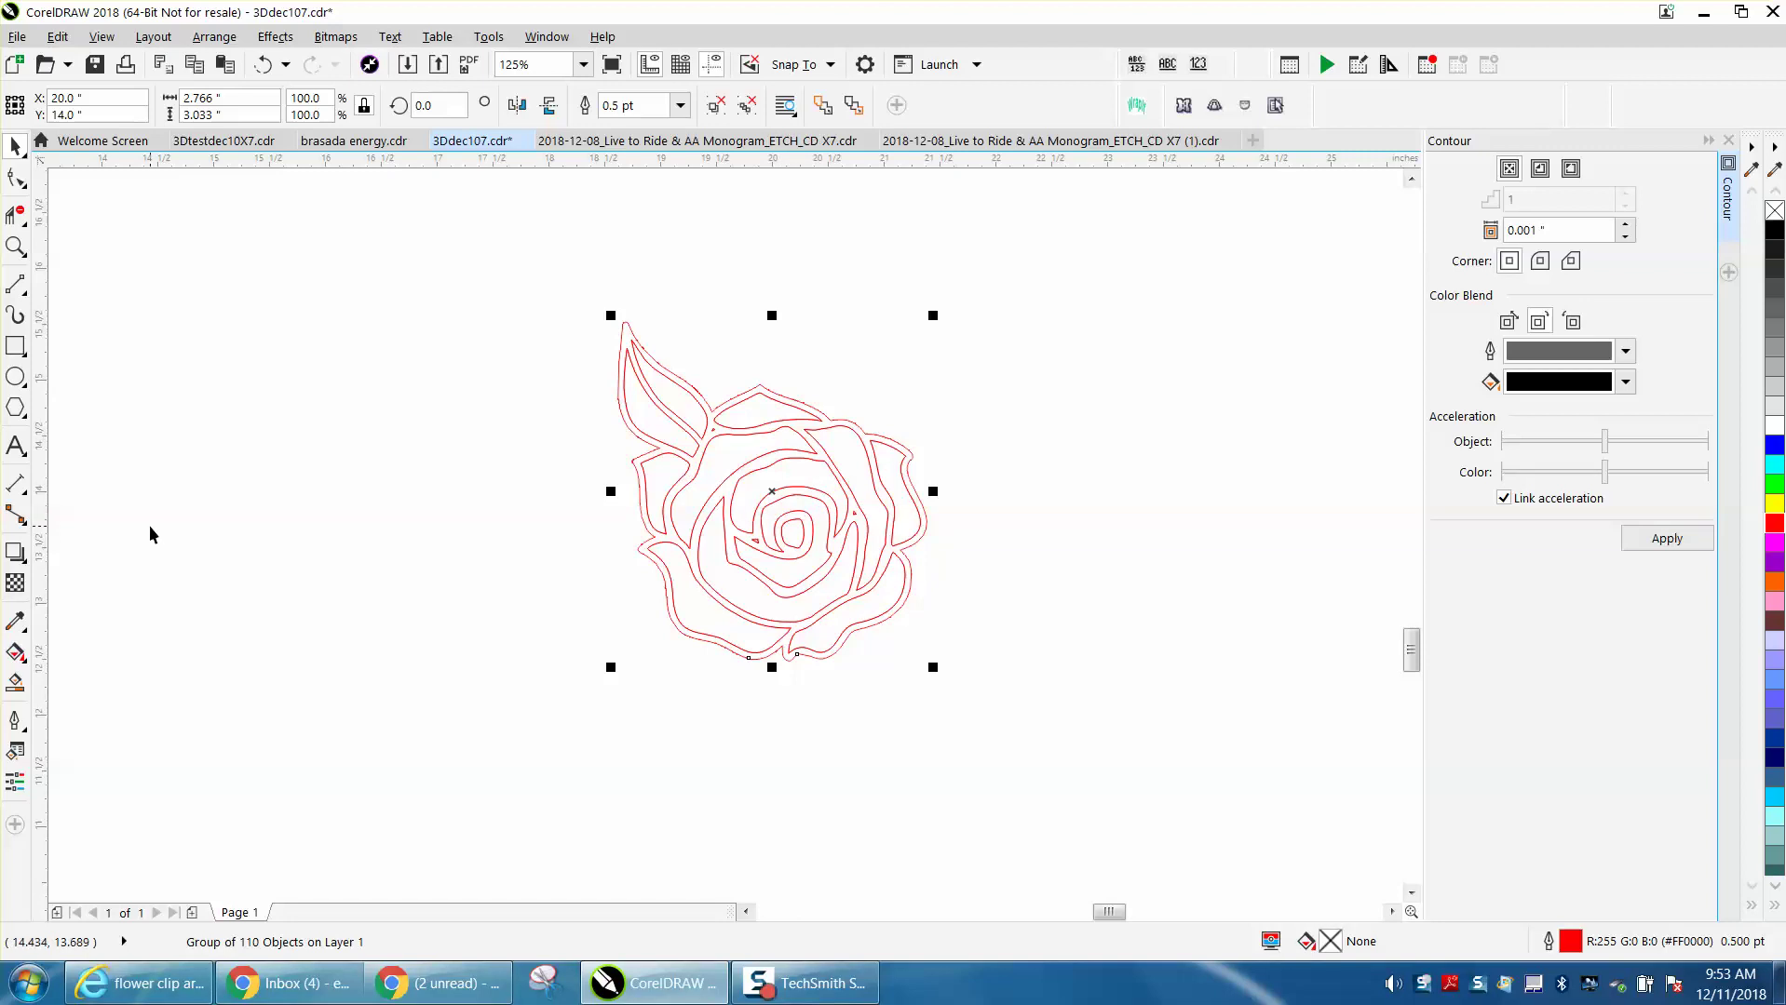
pyautogui.click(15, 683)
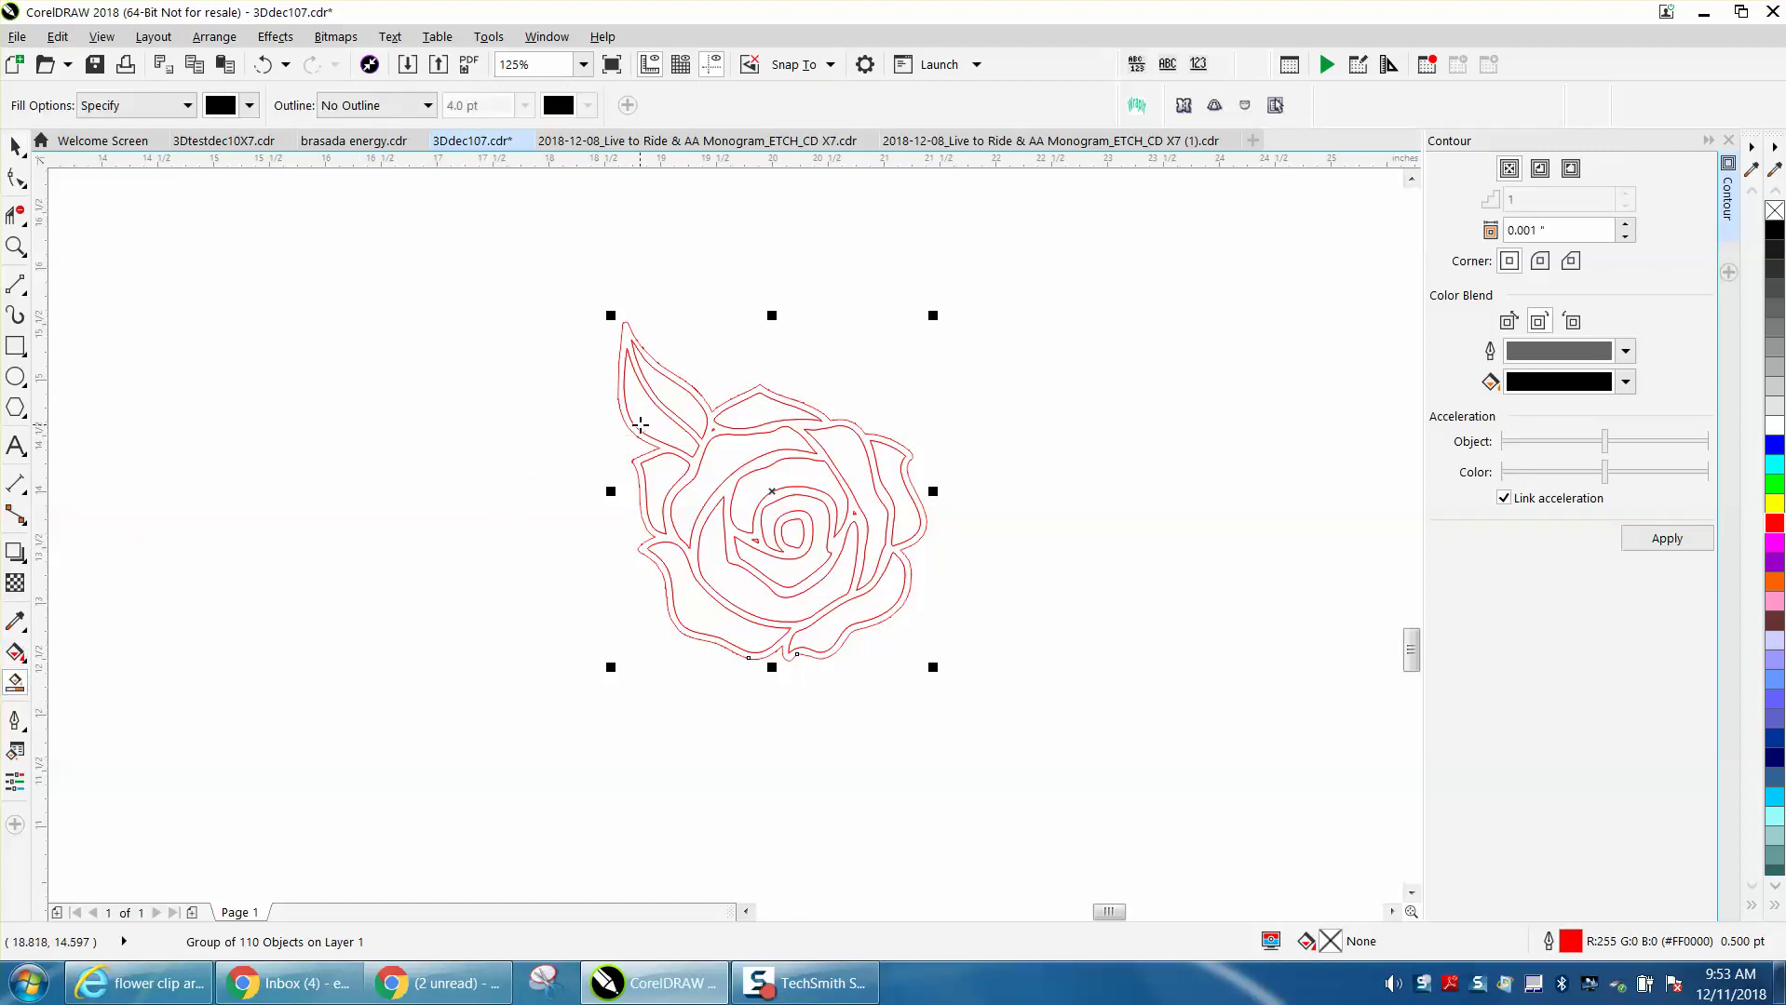
pyautogui.click(15, 147)
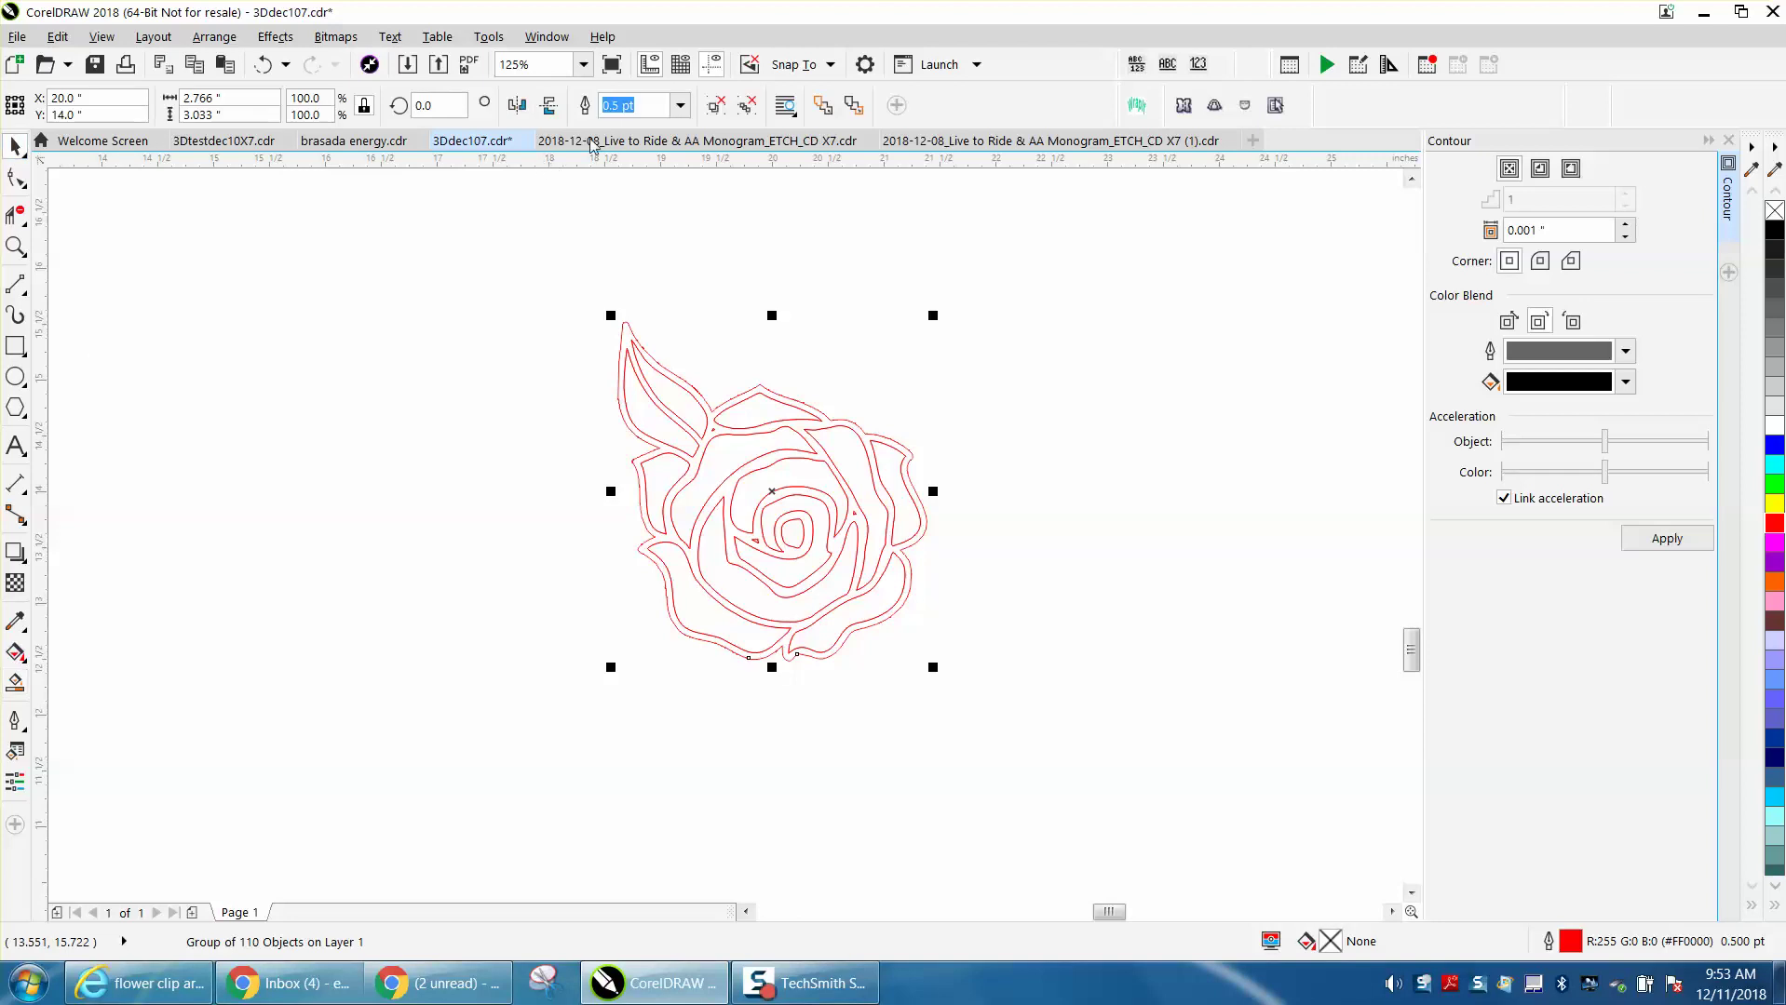
pyautogui.click(648, 237)
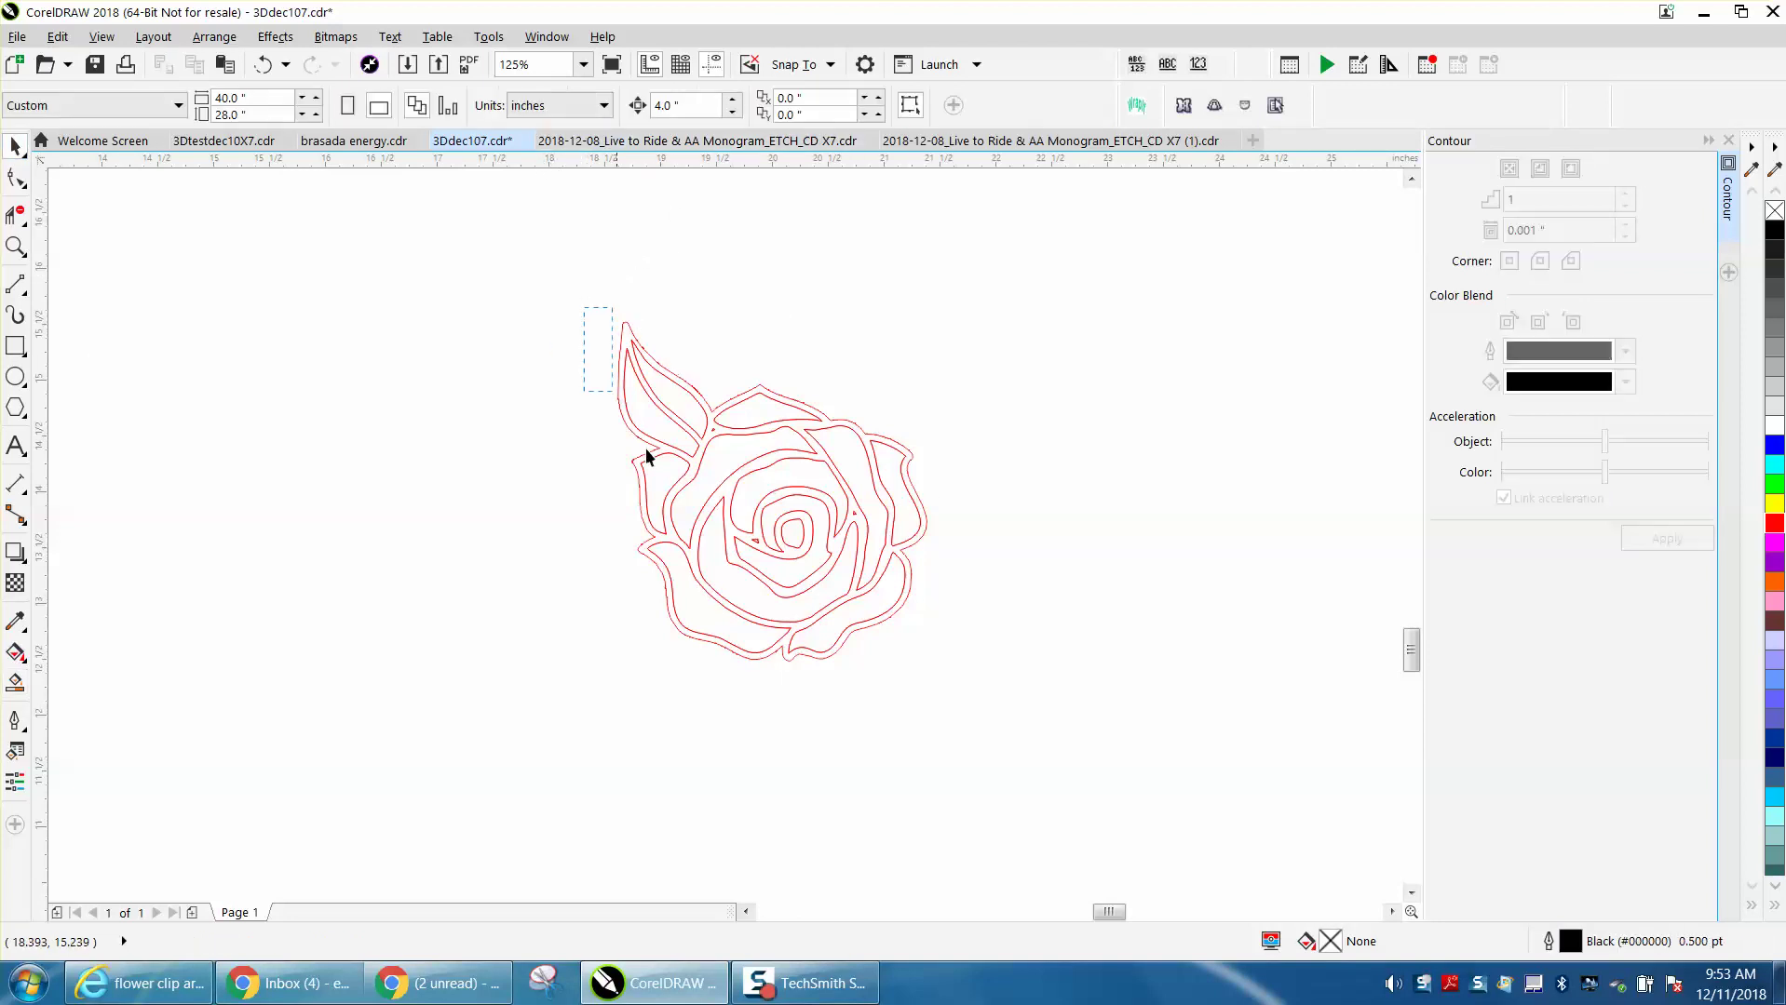
pyautogui.moveTo(649, 457); pyautogui.dragTo(1033, 679)
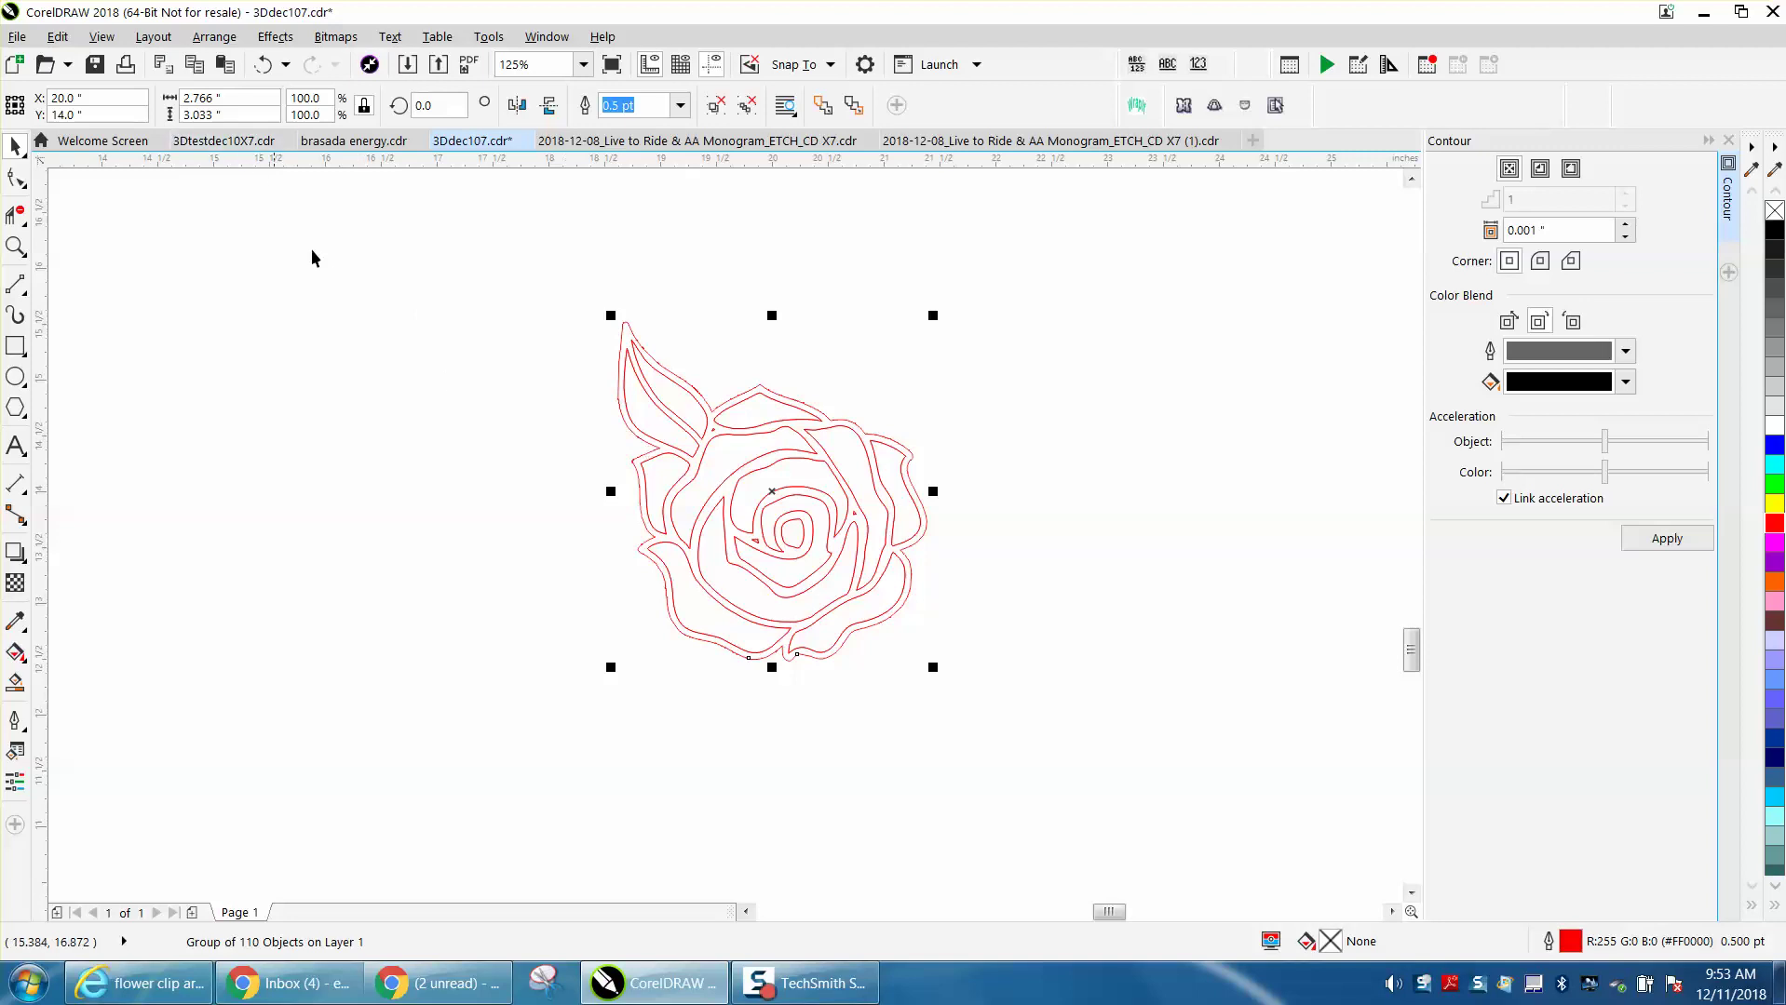
# Smart-fill the two leaf regions, the top petal and one more petal black, moving each right of the rose.
pyautogui.click(15, 684)
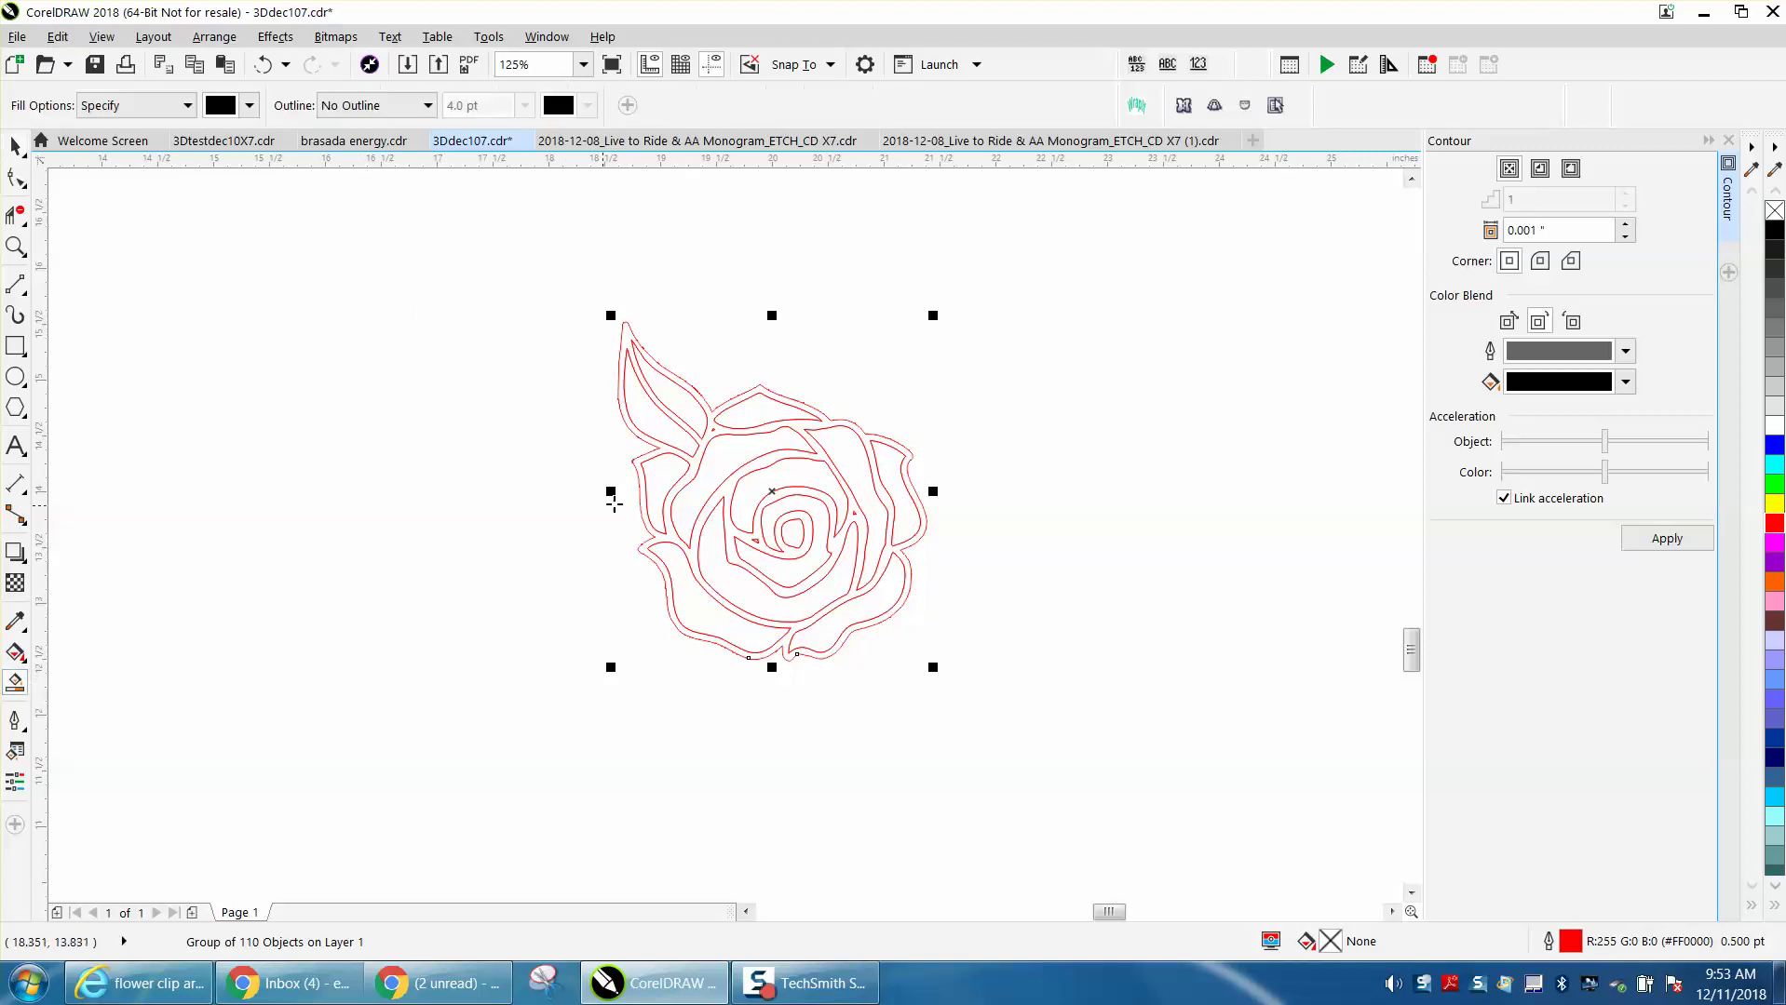
pyautogui.click(669, 435)
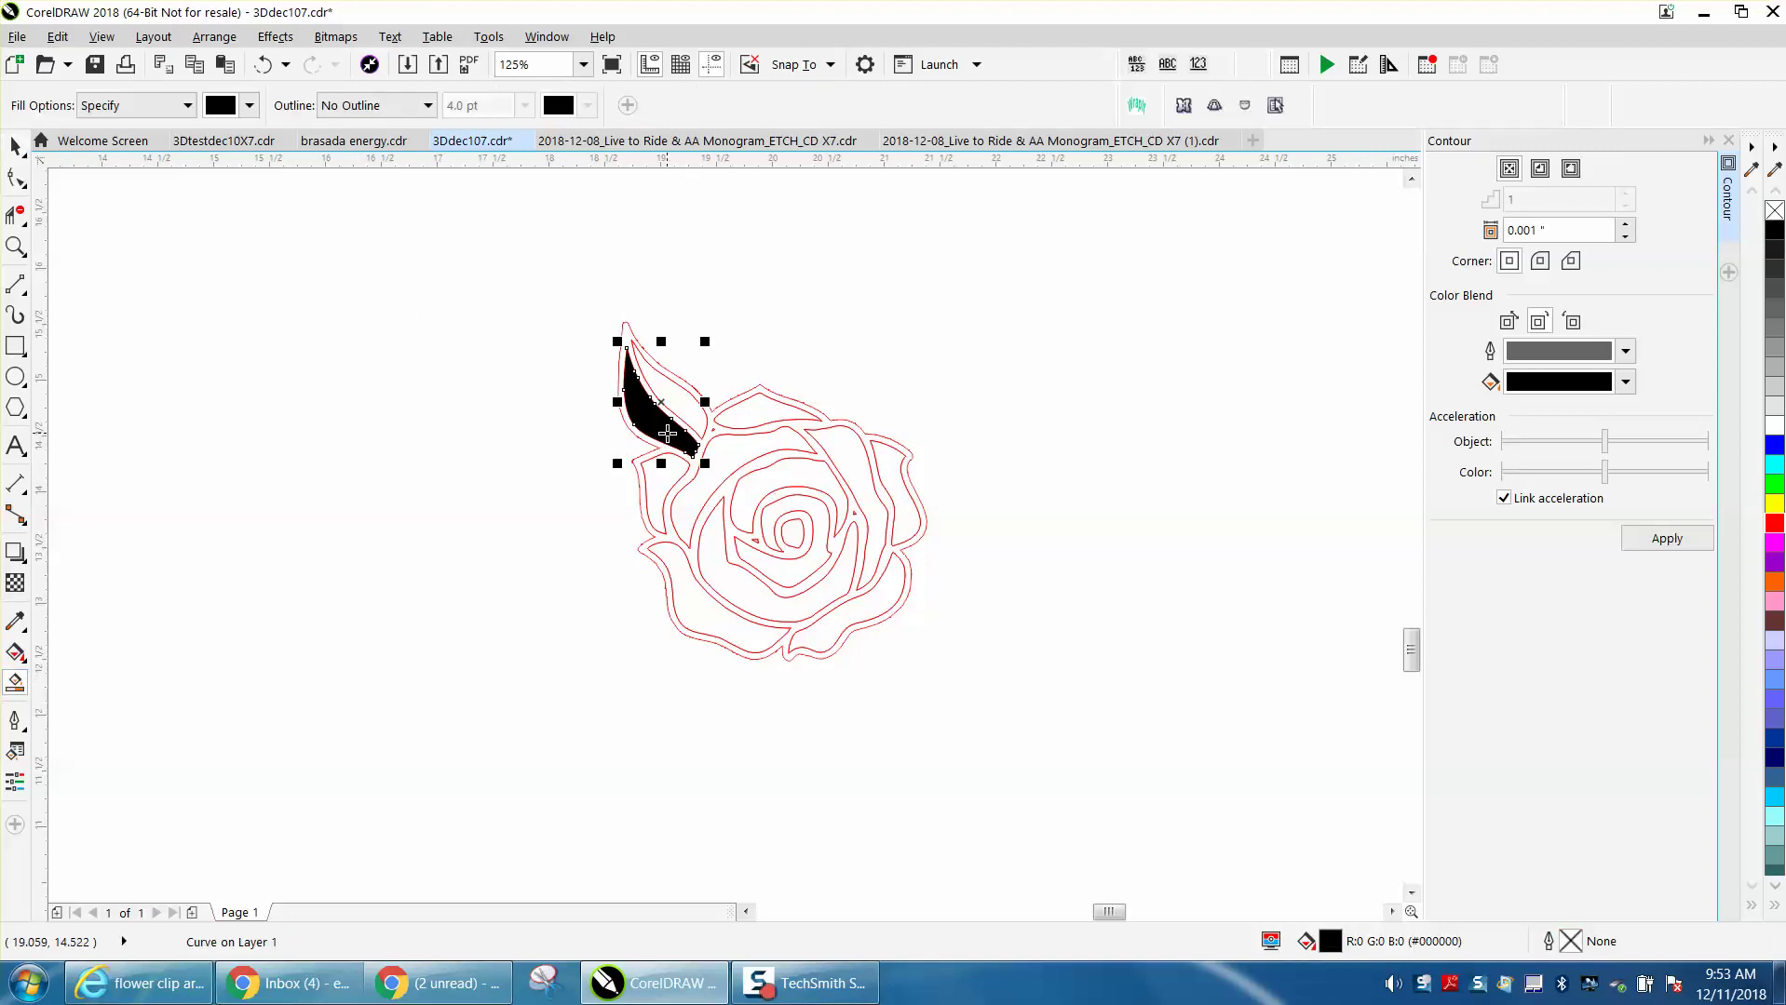
pyautogui.moveTo(668, 433); pyautogui.dragTo(1111, 434)
pyautogui.click(685, 424)
pyautogui.moveTo(685, 424); pyautogui.dragTo(1132, 424)
pyautogui.click(754, 410)
pyautogui.moveTo(754, 411); pyautogui.dragTo(1201, 411)
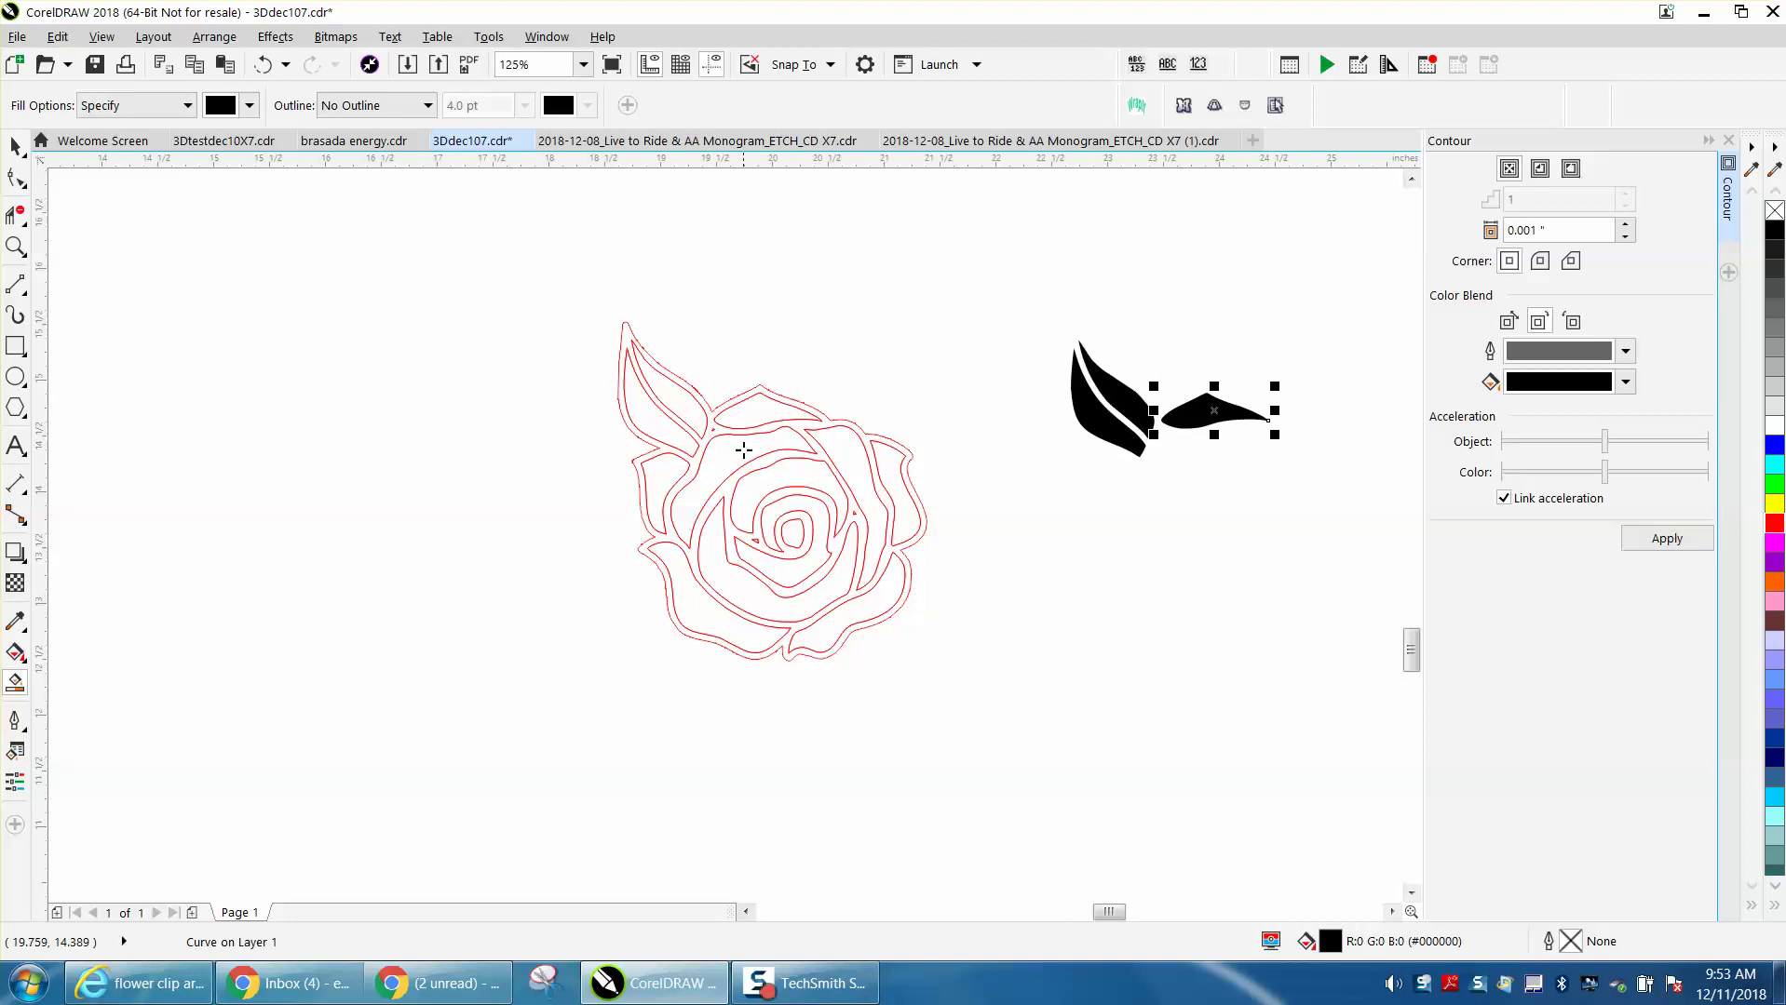
pyautogui.click(744, 450)
pyautogui.moveTo(744, 451); pyautogui.dragTo(1191, 451)
# Fill five more petal regions black and move each onto the black flower.
pyautogui.click(675, 477)
pyautogui.moveTo(675, 477); pyautogui.dragTo(1121, 474)
pyautogui.click(687, 595)
pyautogui.moveTo(687, 595); pyautogui.dragTo(1131, 586)
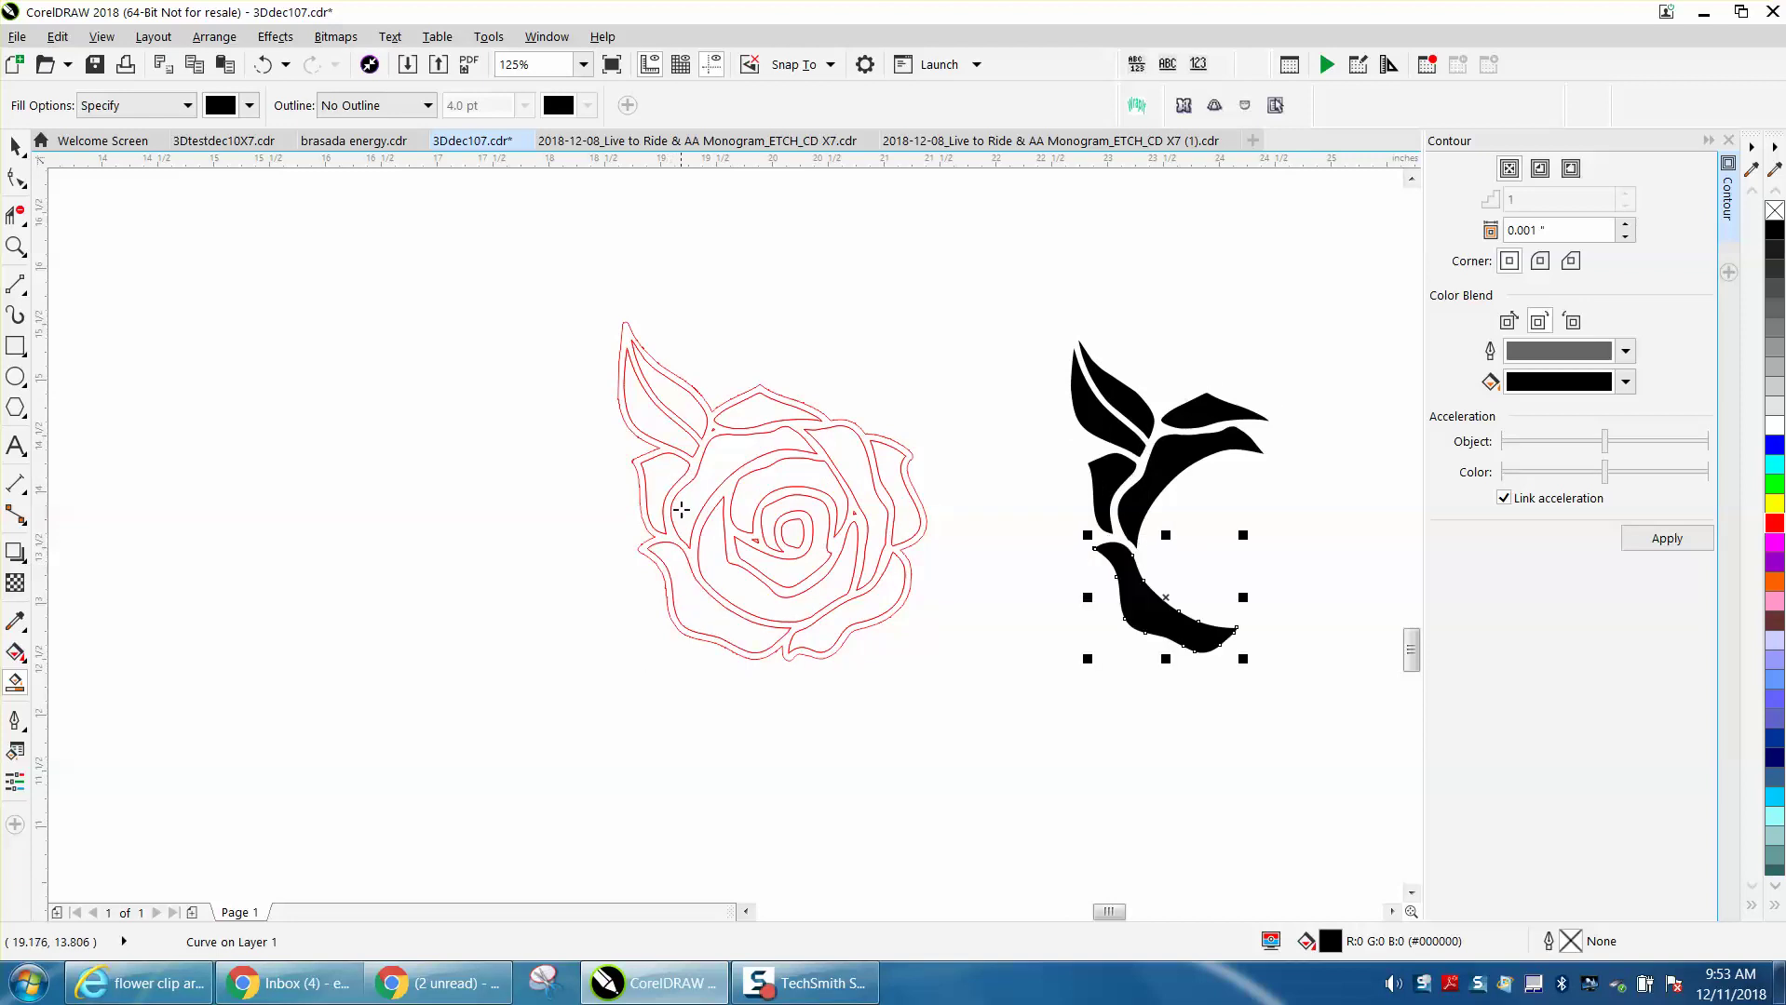
pyautogui.click(681, 509)
pyautogui.moveTo(681, 509); pyautogui.dragTo(1129, 509)
pyautogui.click(714, 551)
pyautogui.moveTo(714, 551); pyautogui.dragTo(1161, 551)
pyautogui.click(740, 502)
pyautogui.moveTo(740, 503); pyautogui.dragTo(1187, 503)
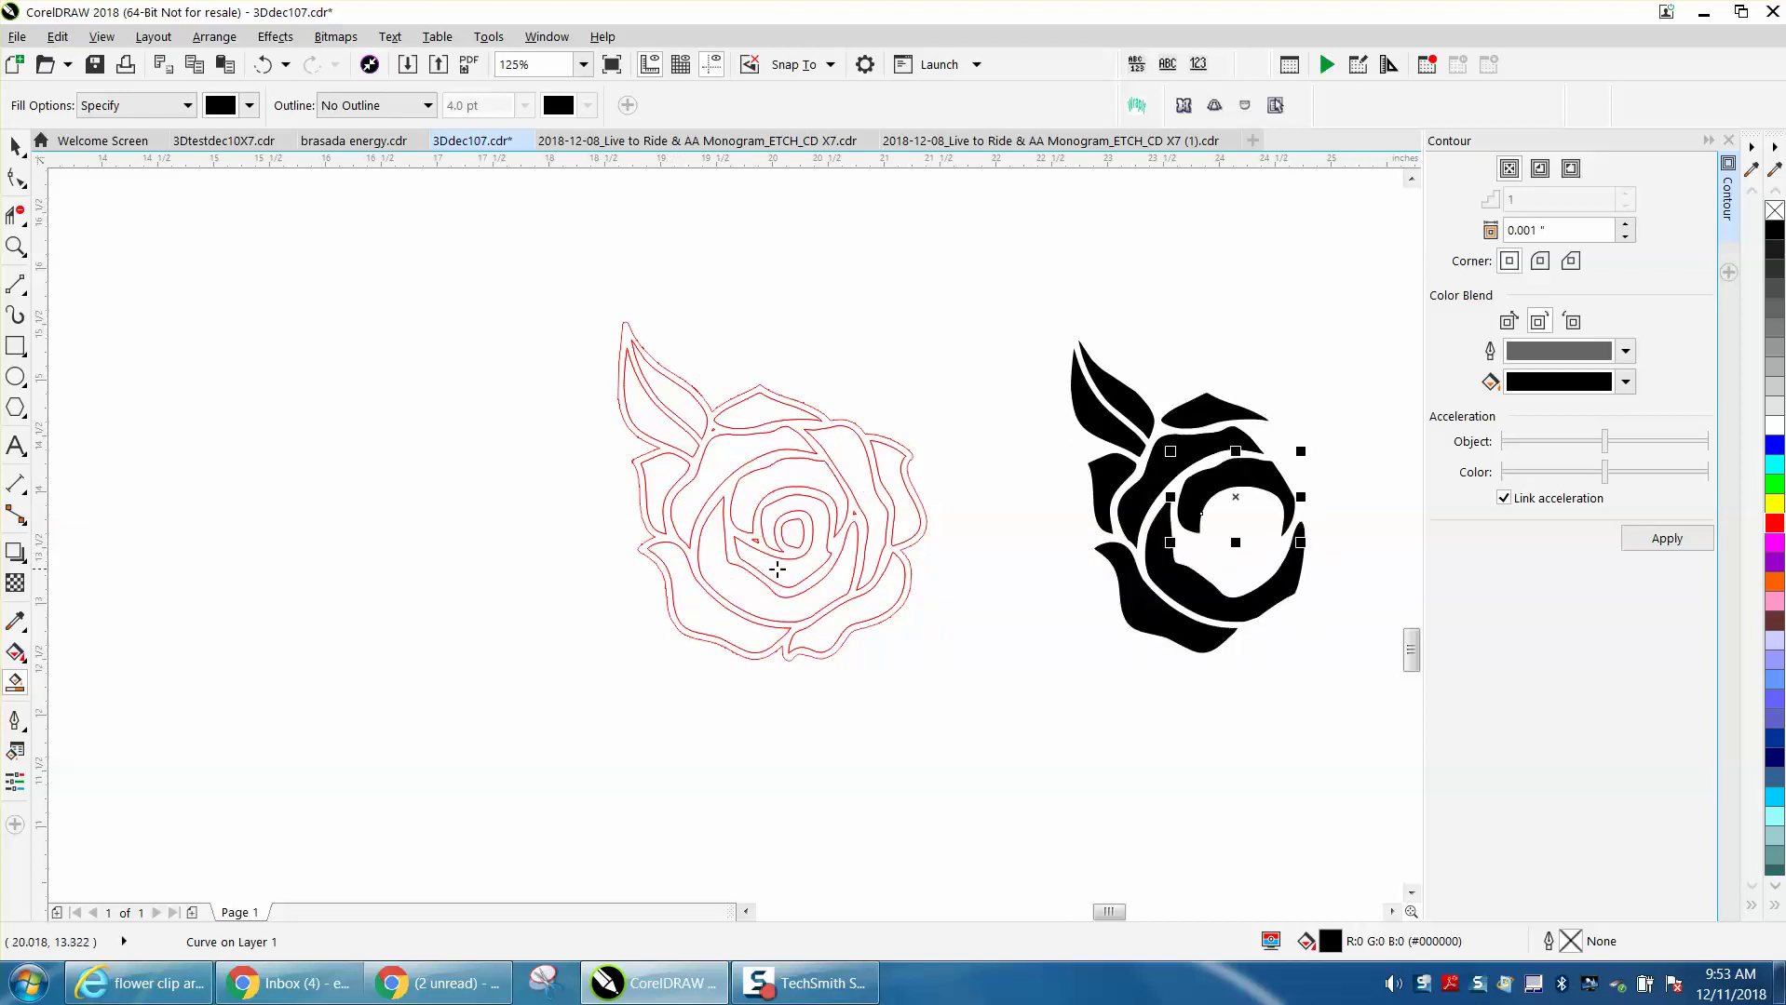
# Fill the inner spiral, centre and three right-side petal regions black and shift them onto the black flower.
pyautogui.click(780, 545)
pyautogui.moveTo(780, 545); pyautogui.dragTo(1227, 546)
pyautogui.click(789, 536)
pyautogui.moveTo(789, 536); pyautogui.dragTo(1236, 536)
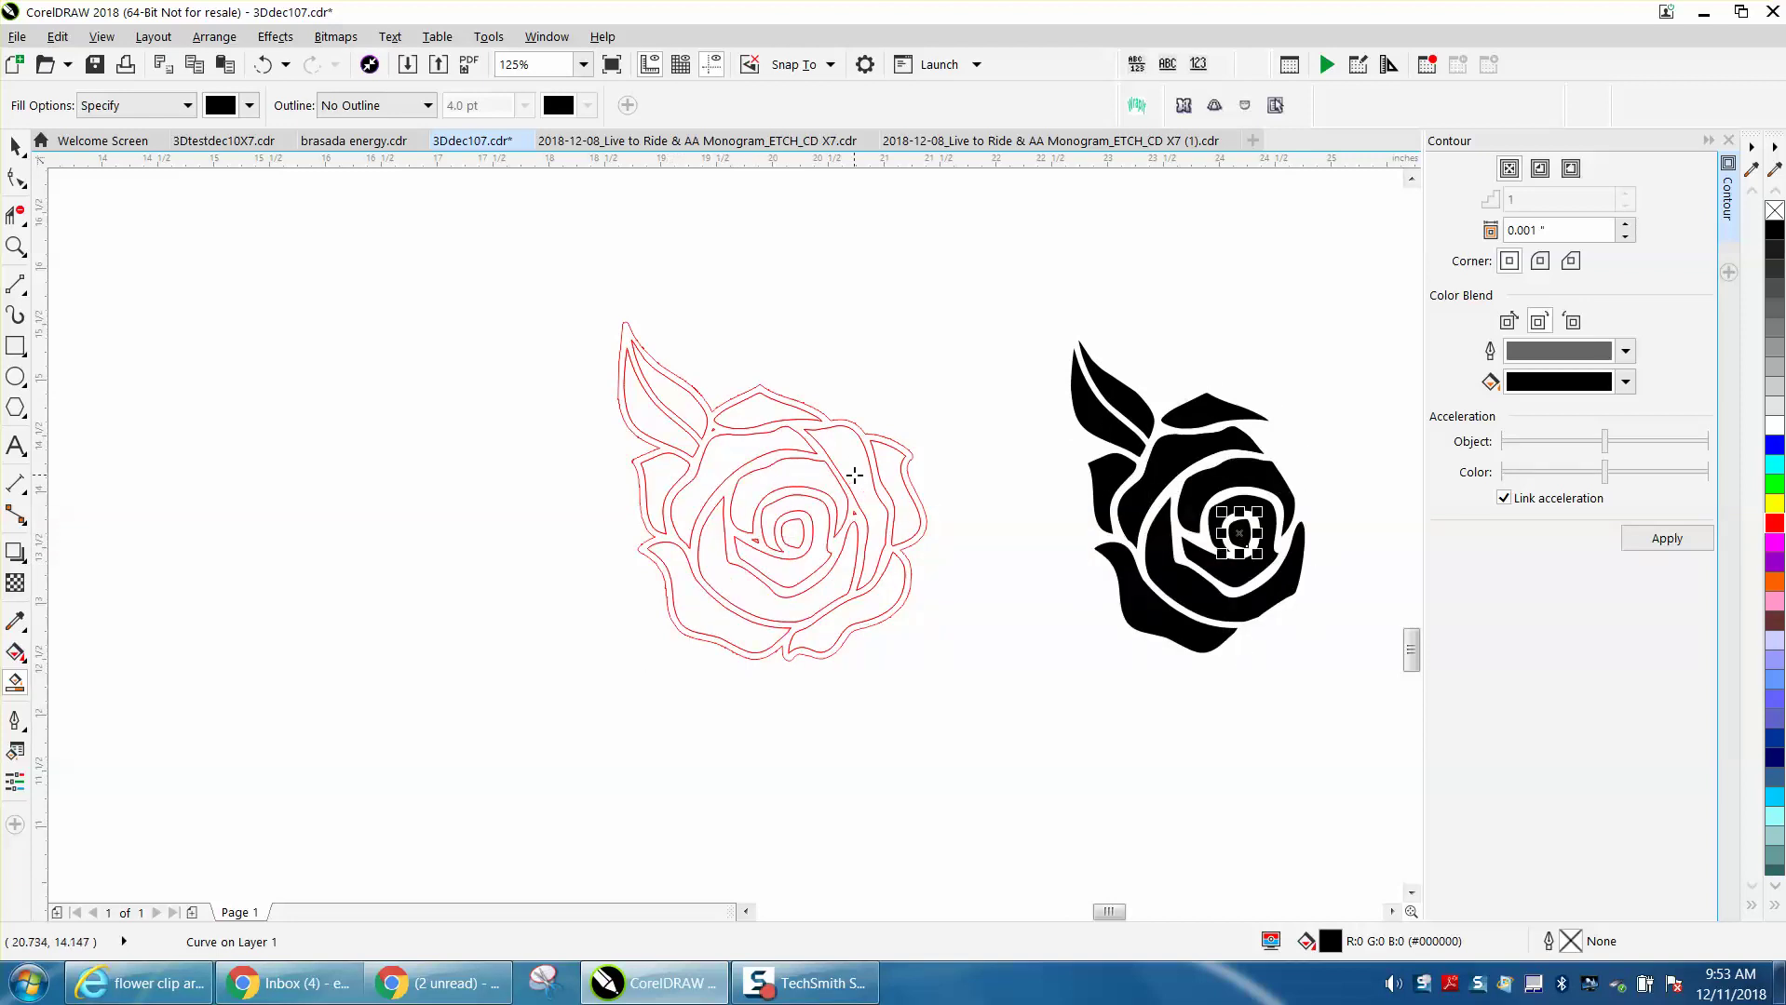
pyautogui.click(898, 472)
pyautogui.hotkey('shift', 'Right')
pyautogui.click(898, 475)
pyautogui.hotkey('shift', 'Right')
pyautogui.click(896, 579)
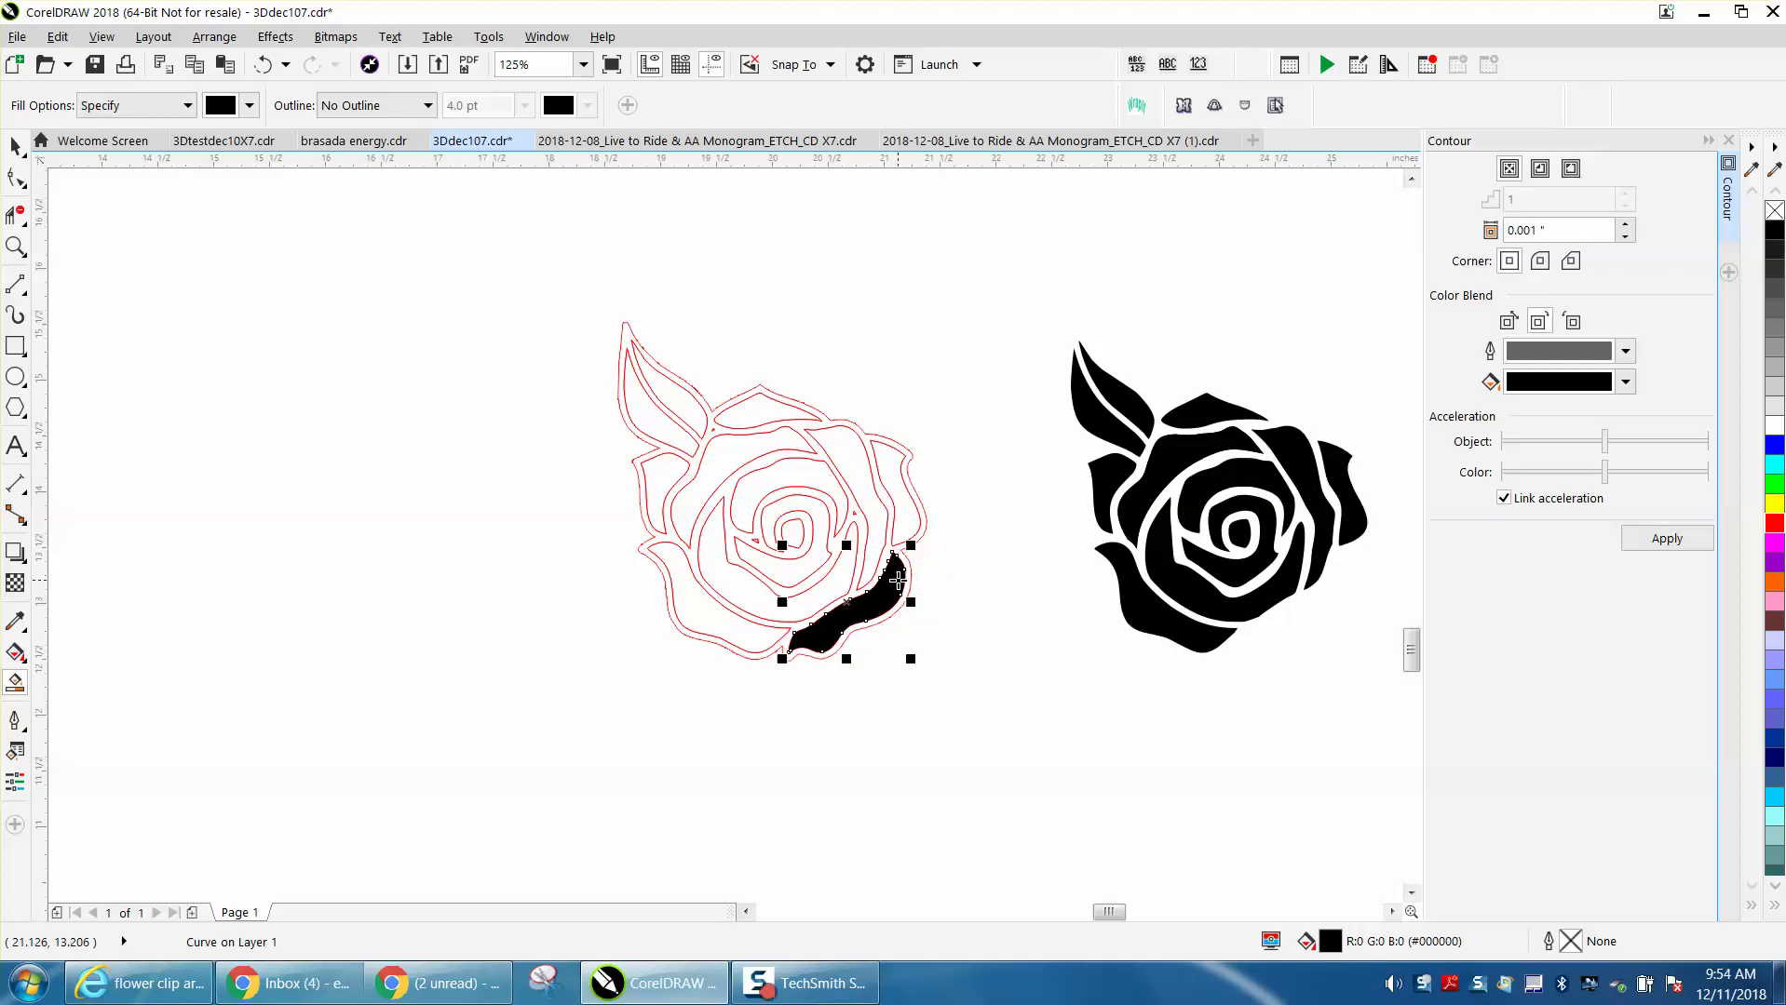
pyautogui.hotkey('shift', 'Right')
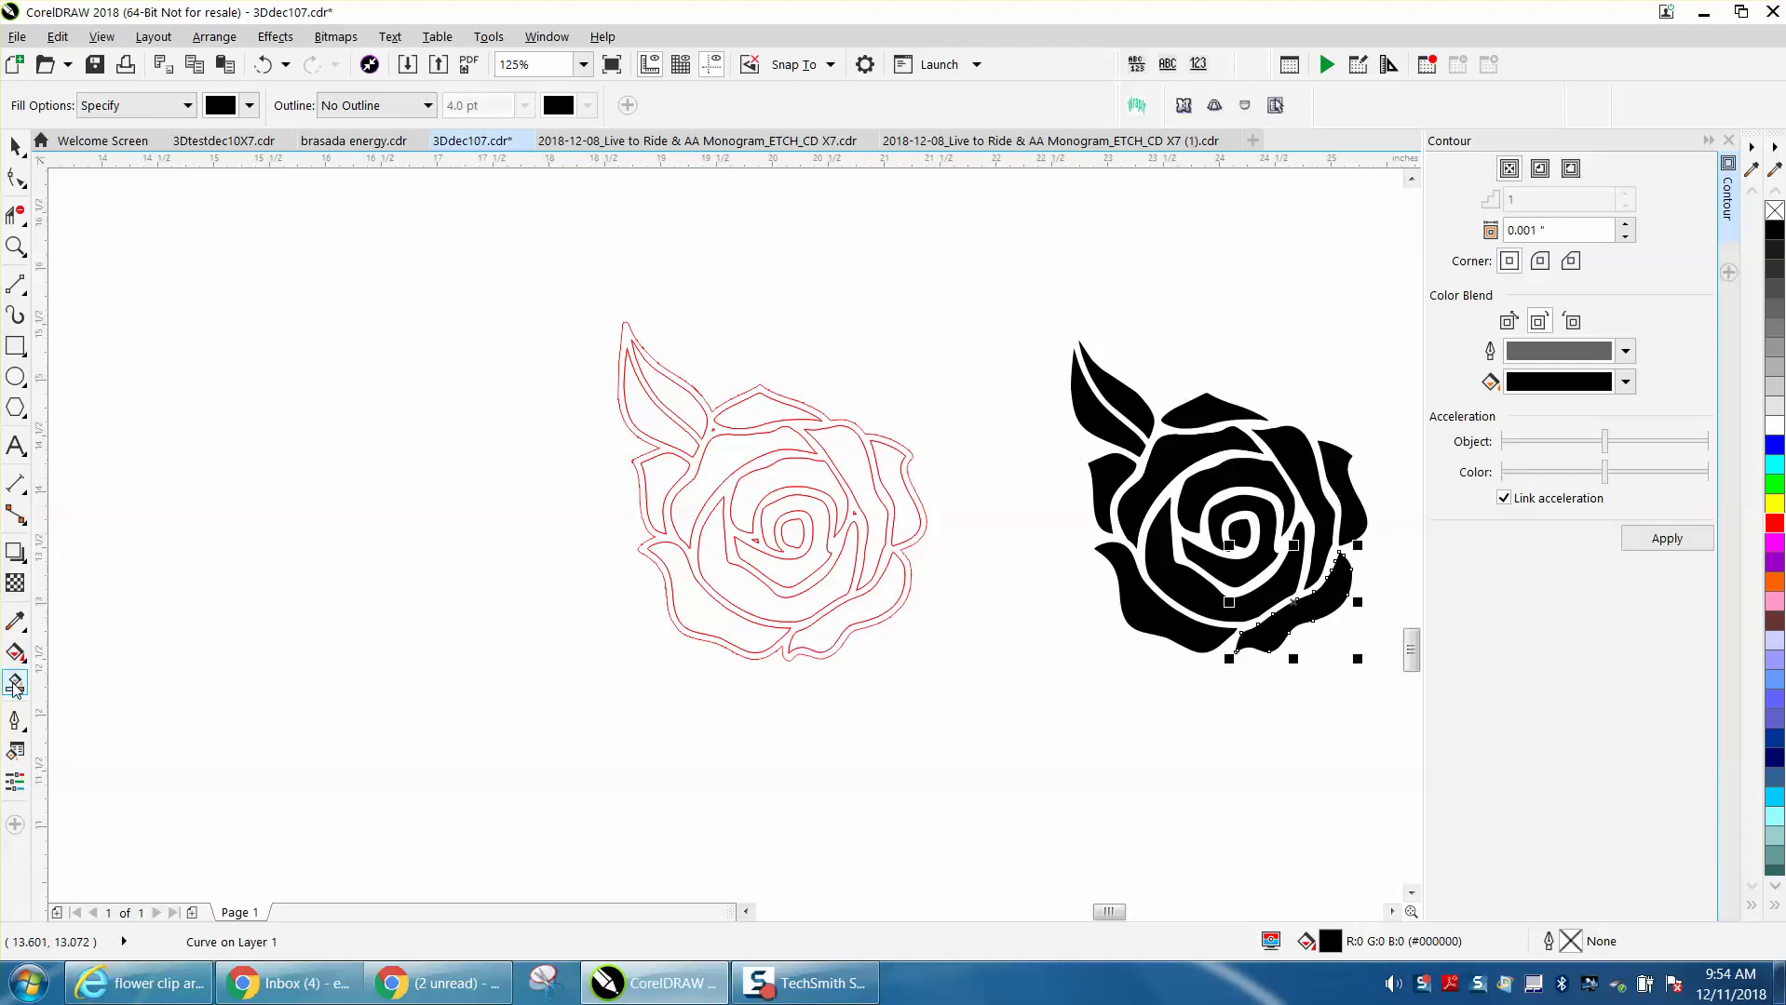
# Smart-fill the red rose's double-line band black and shift the copy to the left.
pyautogui.click(665, 448)
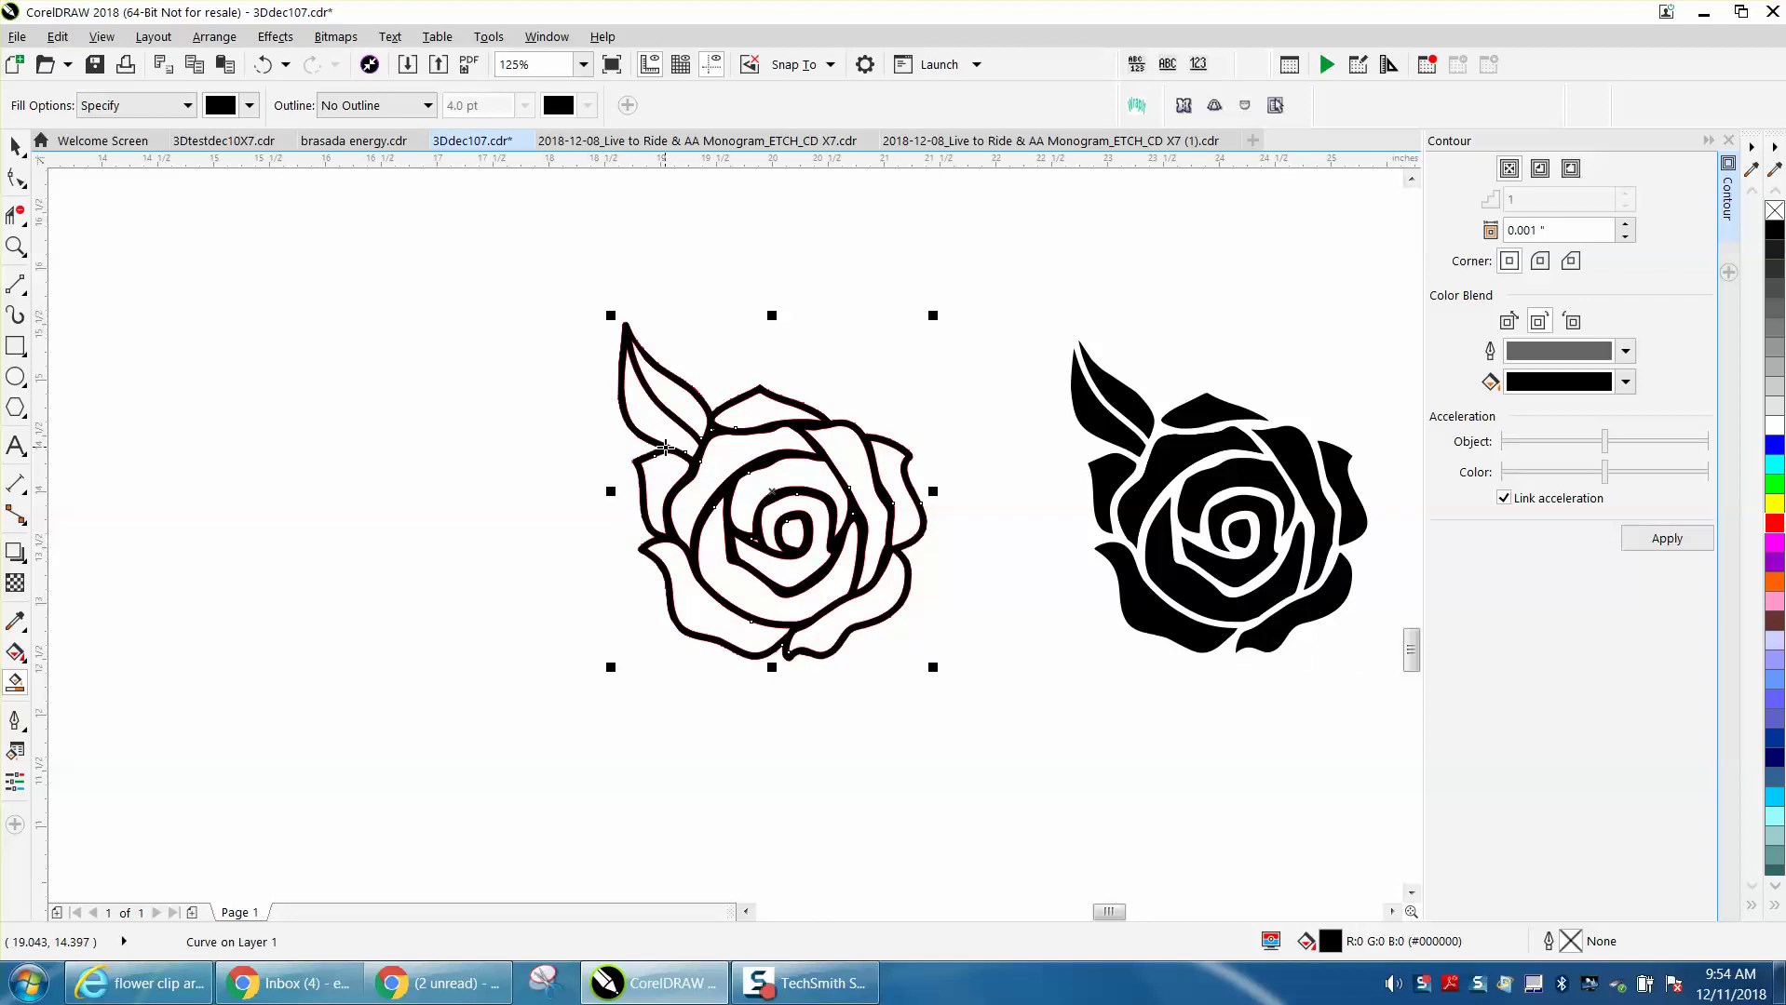
pyautogui.hotkey('shift', 'Left')
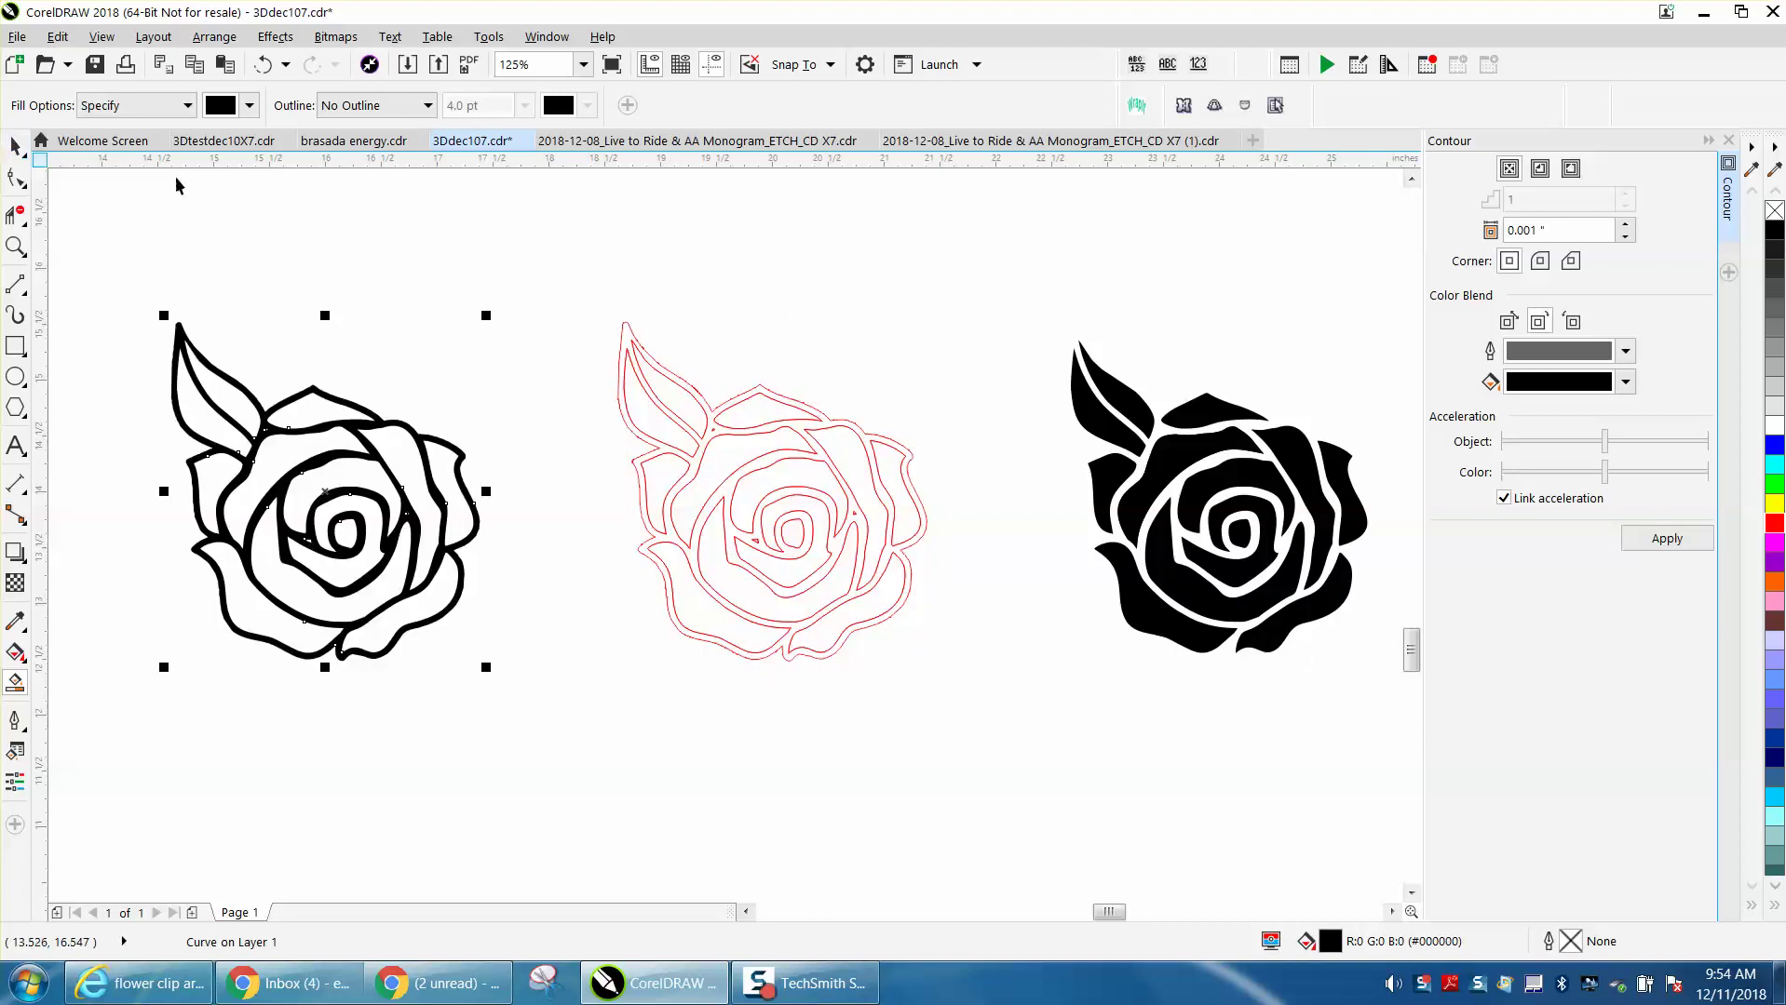
pyautogui.click(15, 146)
# Move the red outline rose far up the page, then select the black outline rose.
pyautogui.moveTo(563, 285); pyautogui.dragTo(574, 330)
pyautogui.moveTo(954, 672); pyautogui.dragTo(975, 702)
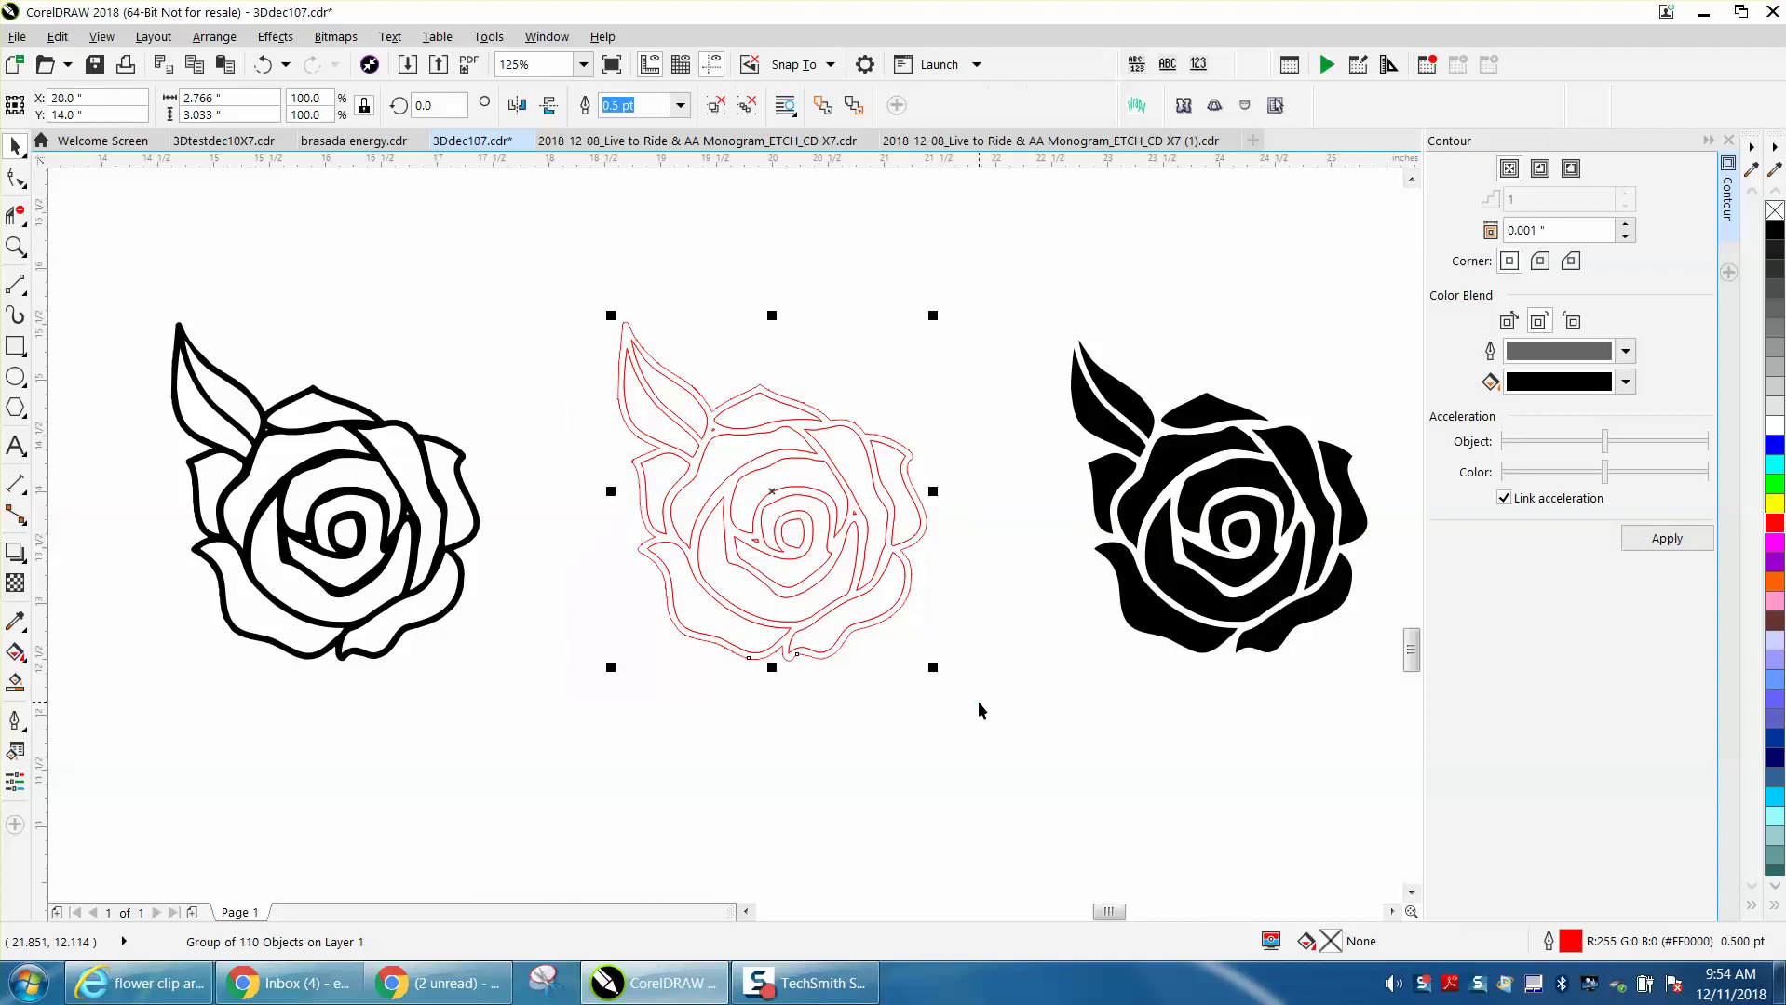
pyautogui.hotkey('shift', 'Up')
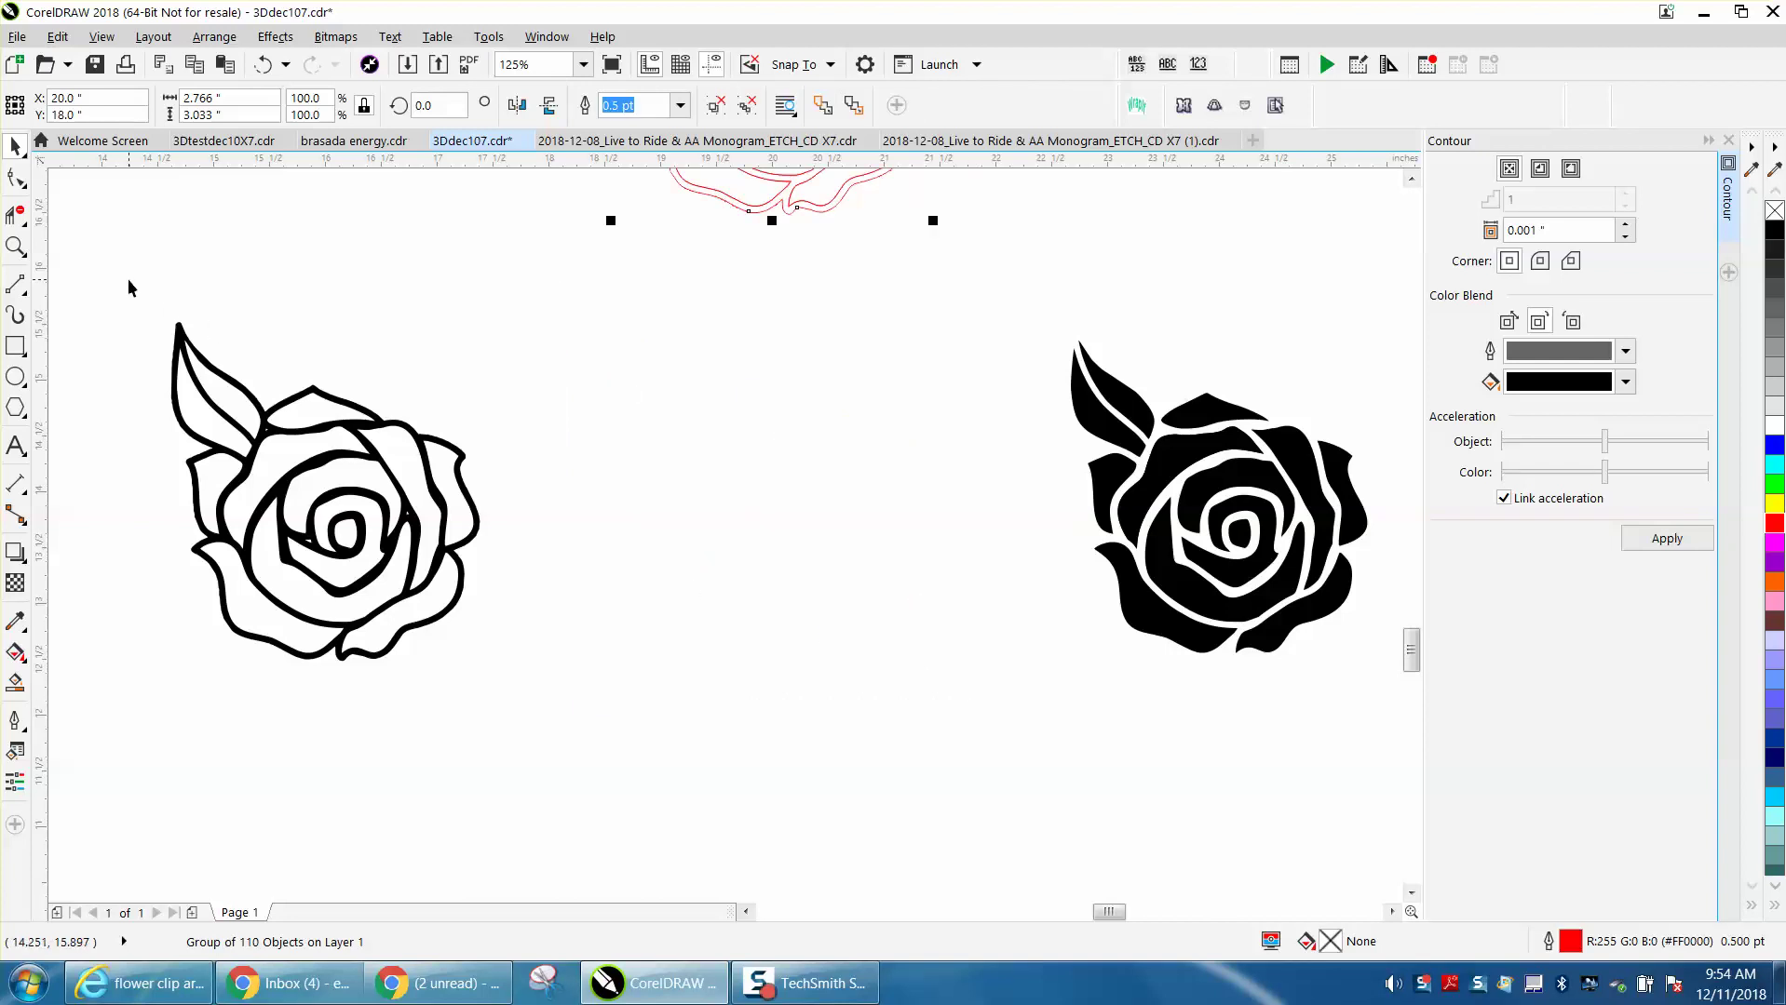
pyautogui.moveTo(126, 279); pyautogui.dragTo(611, 680)
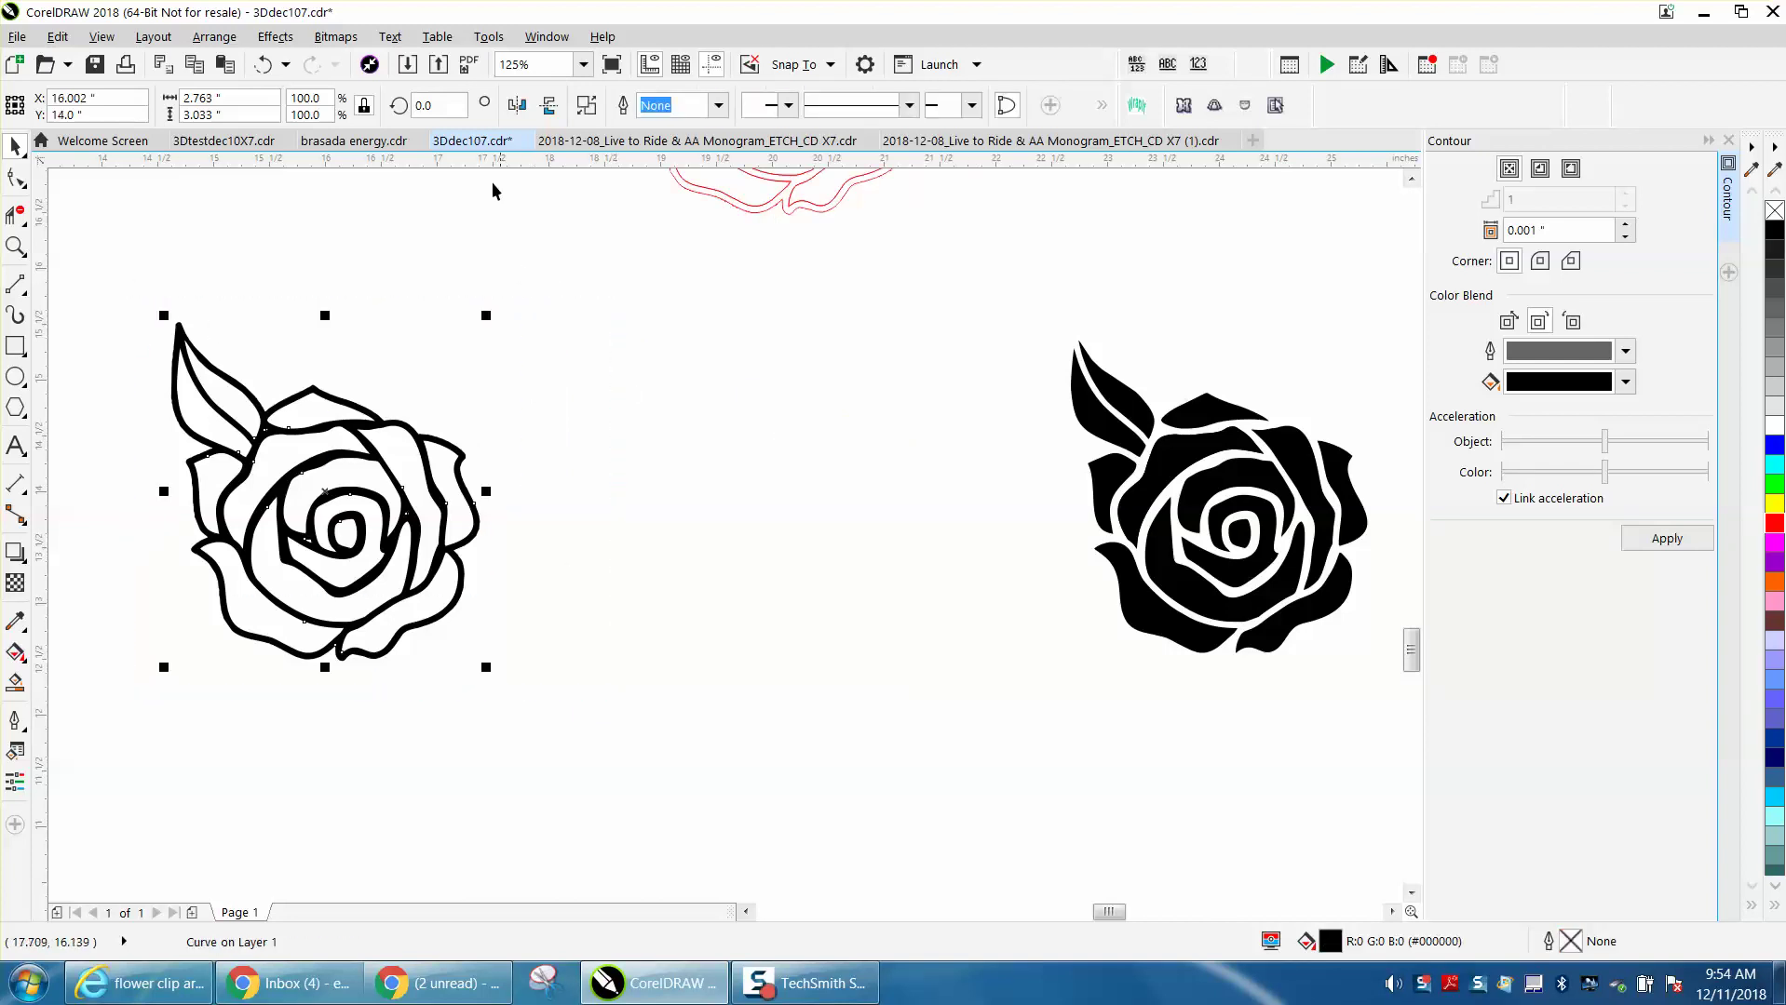
# Convert the black outline rose to a 300 dpi Black and White (1-bit) bitmap and zoom onto its leaf tip.
pyautogui.click(336, 37)
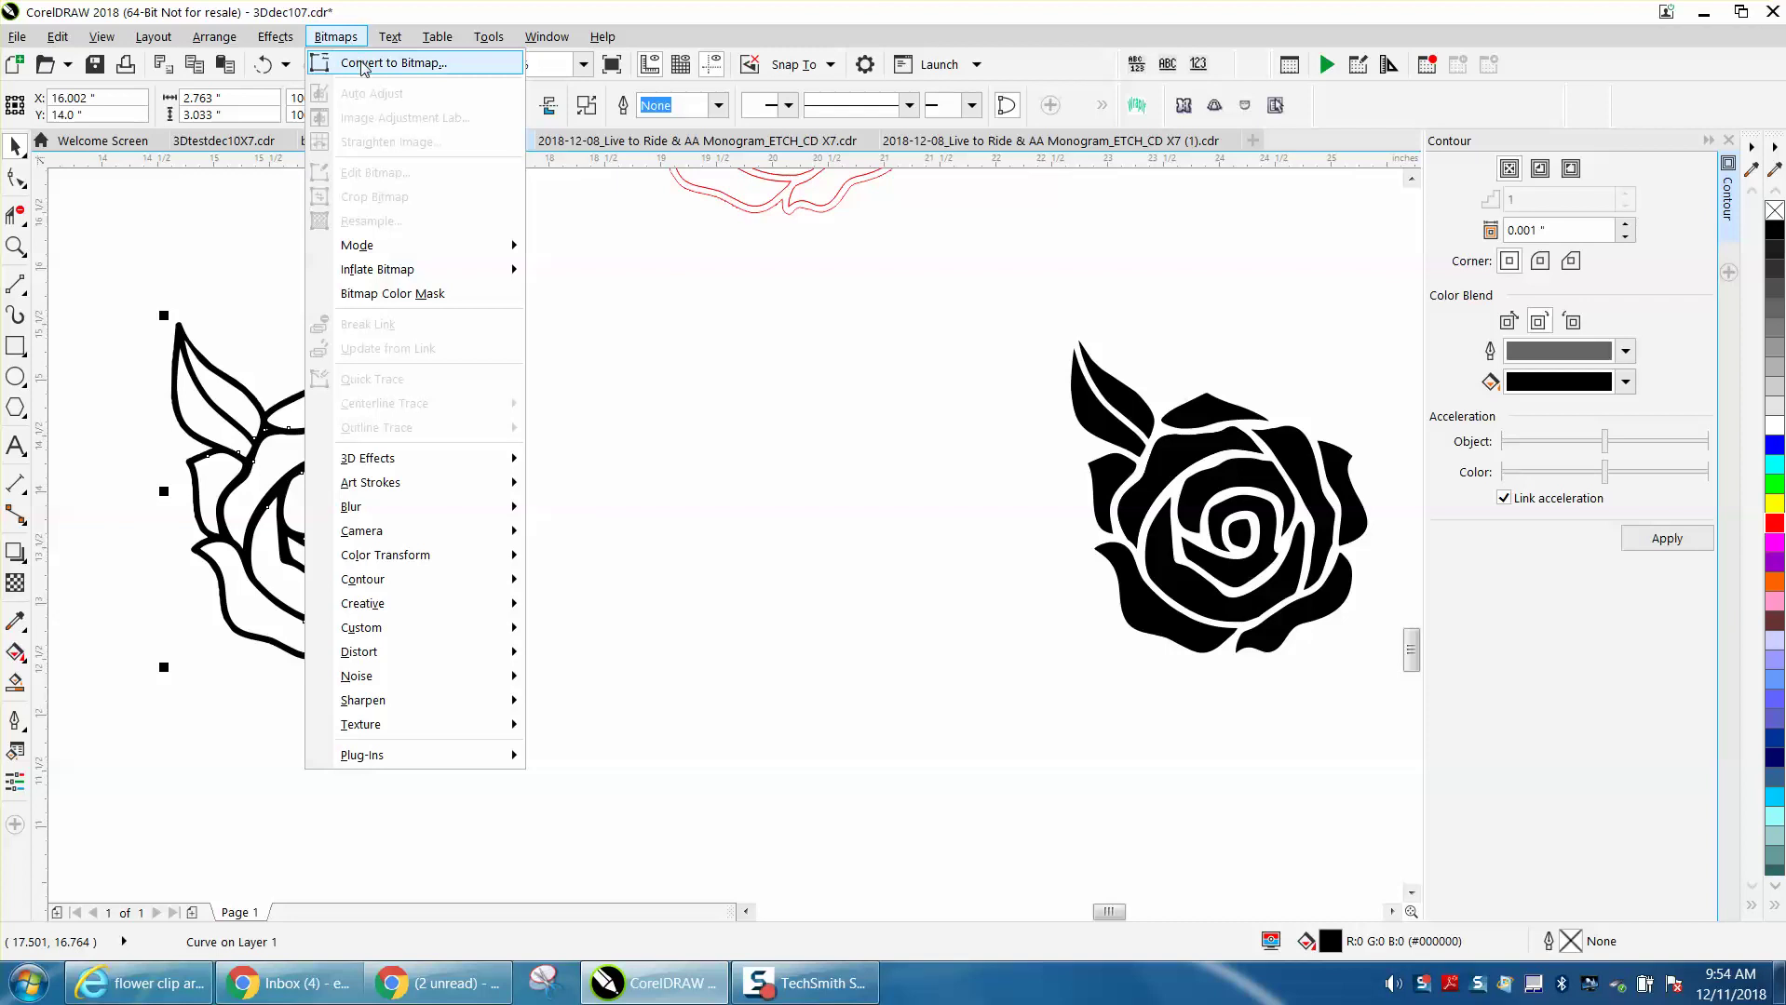
pyautogui.click(368, 63)
pyautogui.click(1039, 436)
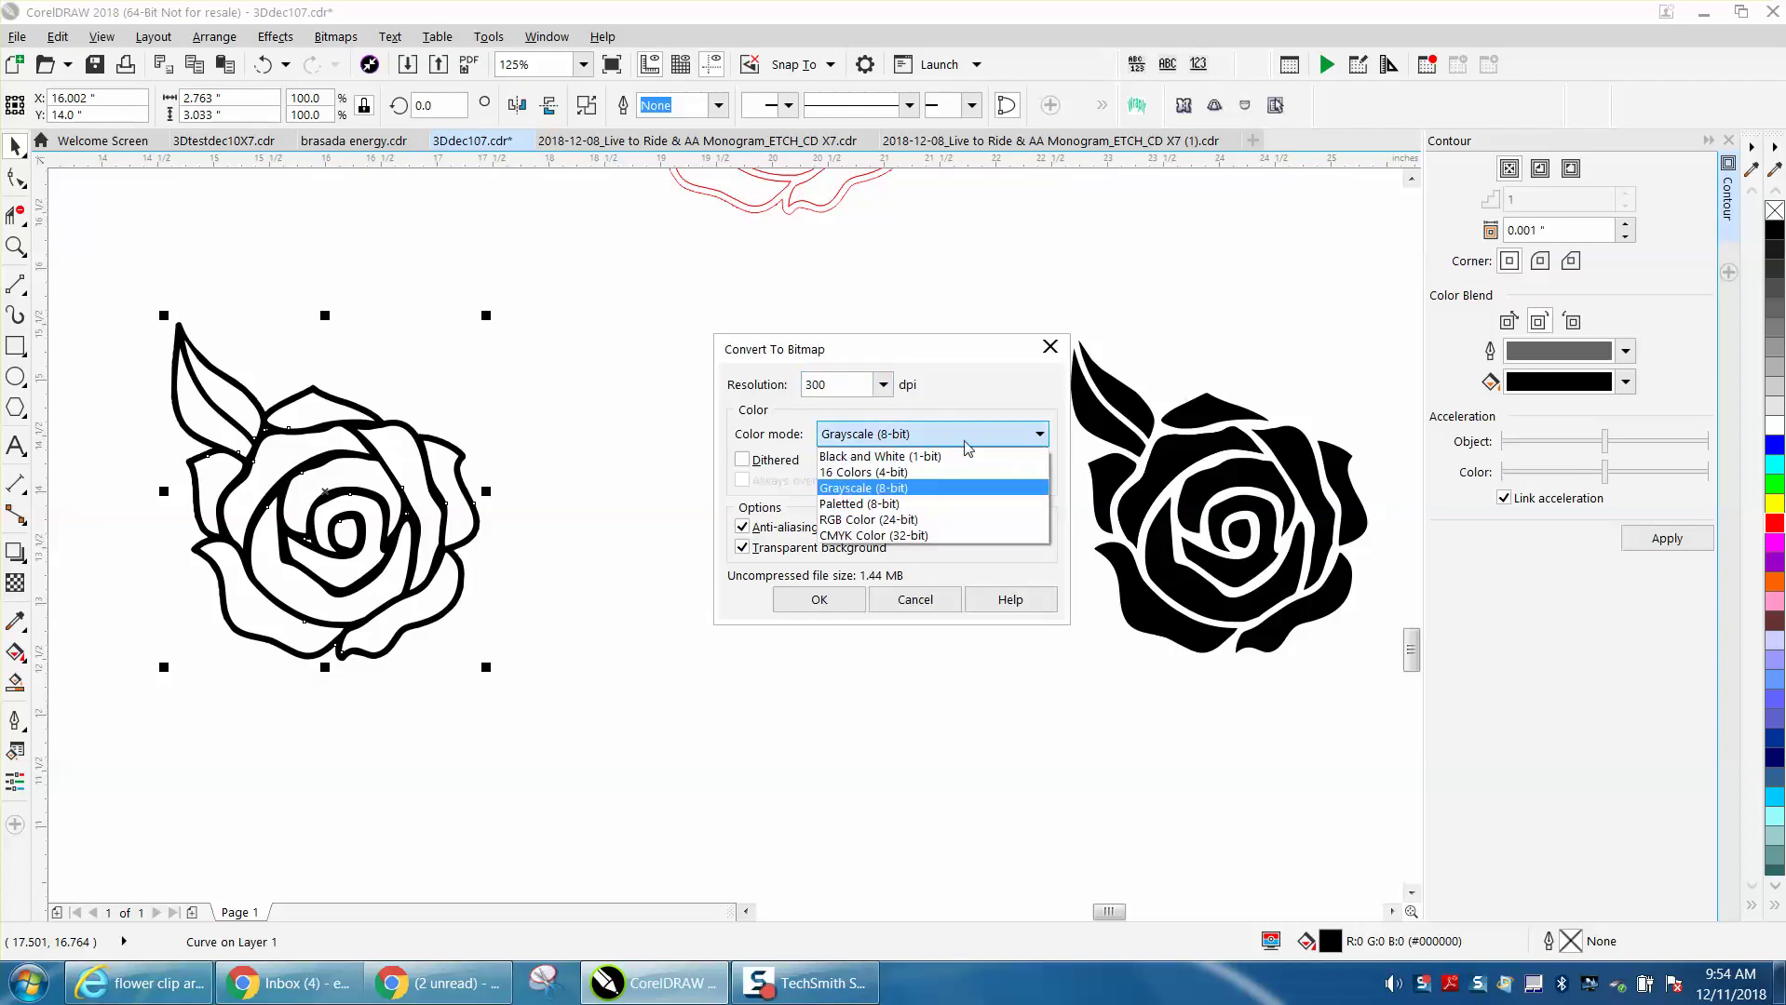
pyautogui.click(929, 457)
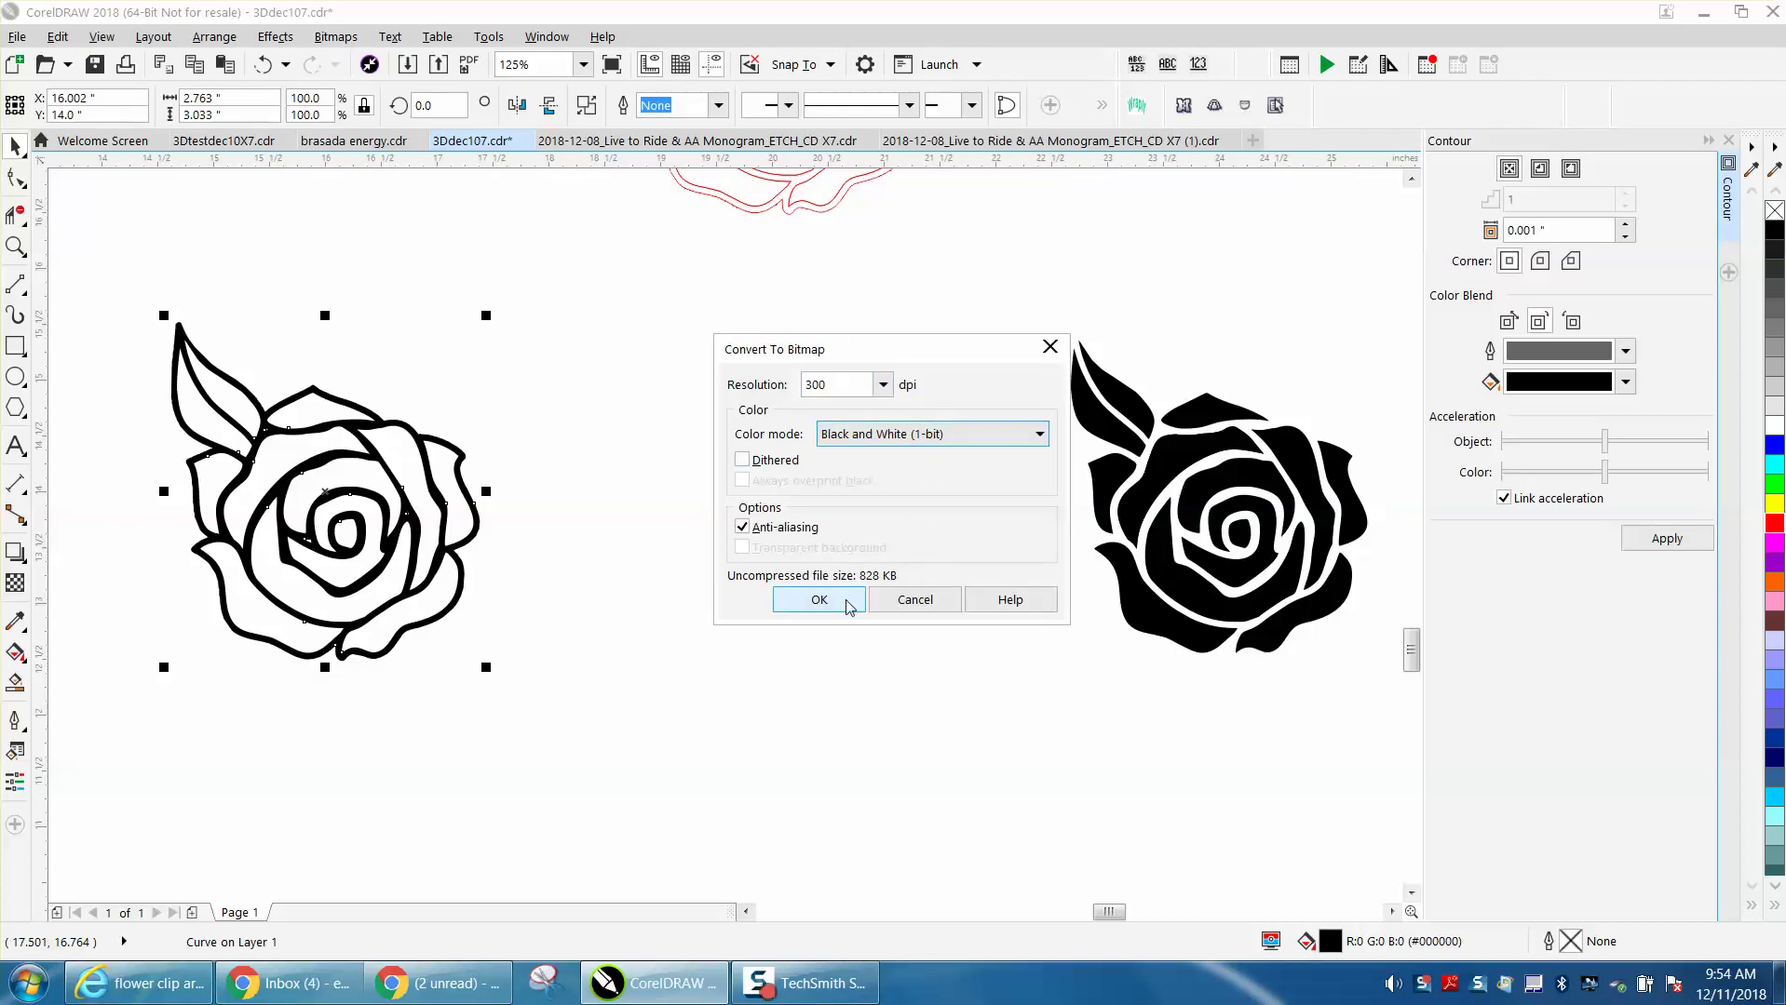
pyautogui.click(819, 601)
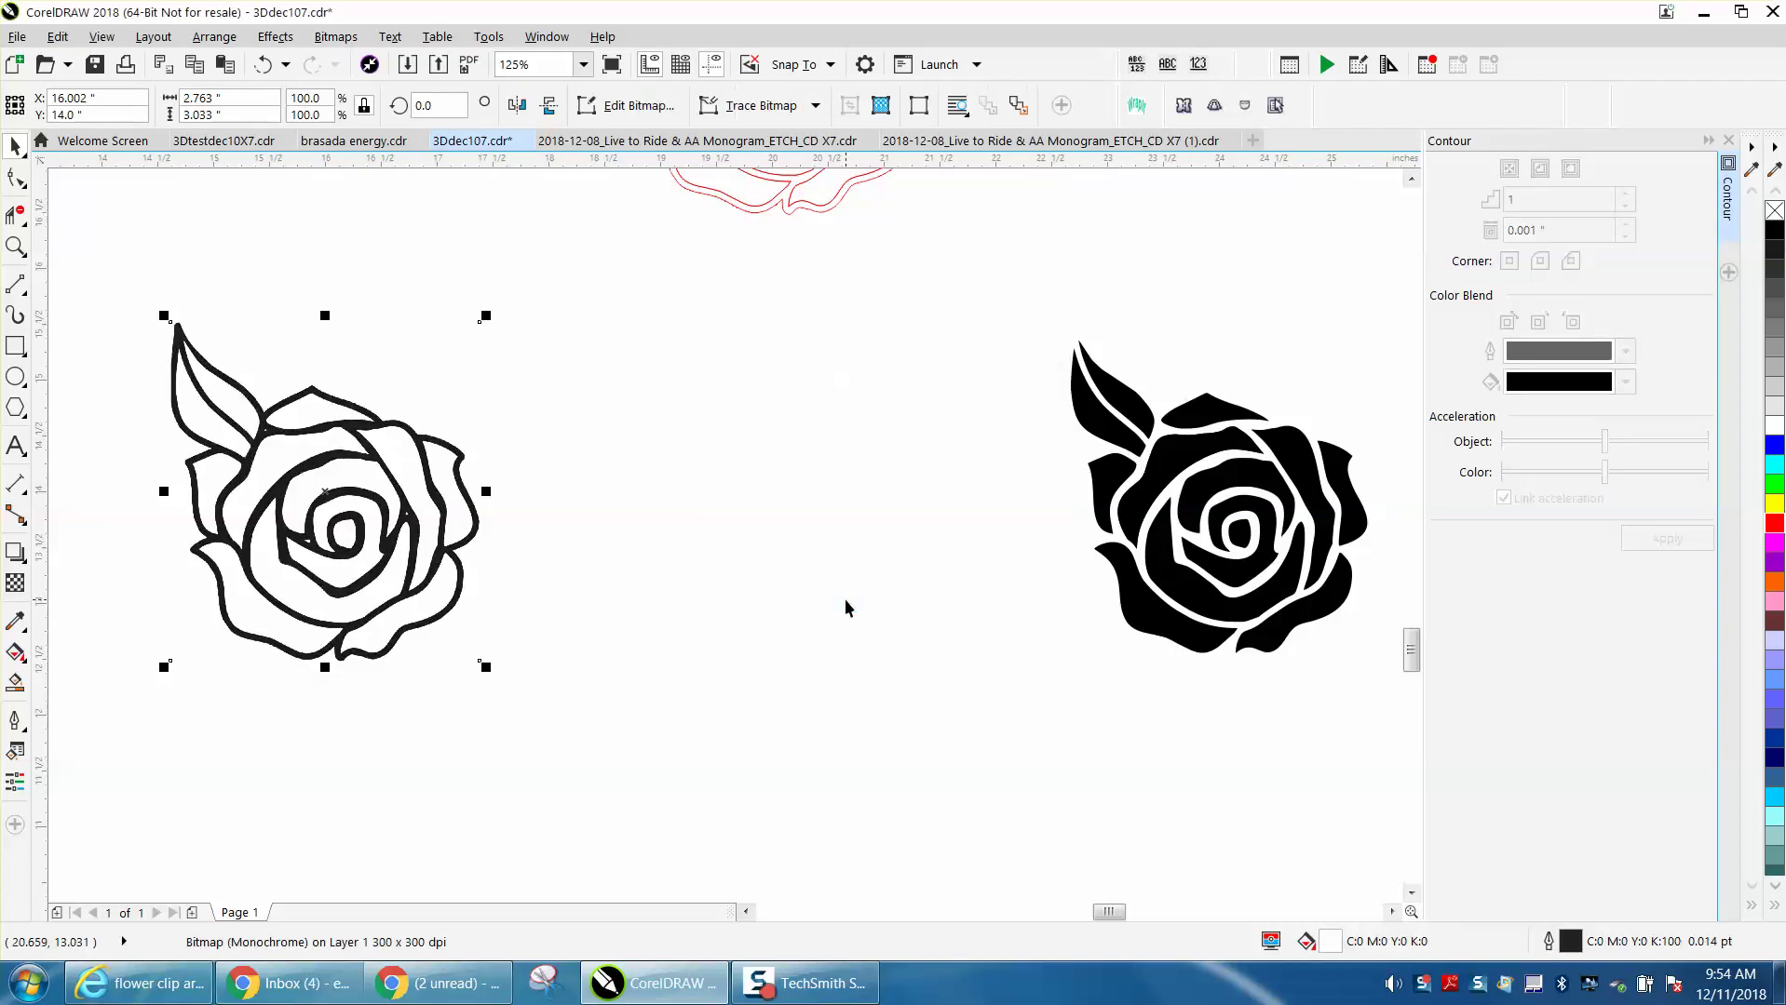
pyautogui.click(15, 245)
pyautogui.moveTo(277, 384); pyautogui.dragTo(431, 445)
# Zoom onto the solid black rose and marquee-select all 14 of its pieces.
pyautogui.scroll(-5, 431, 445)
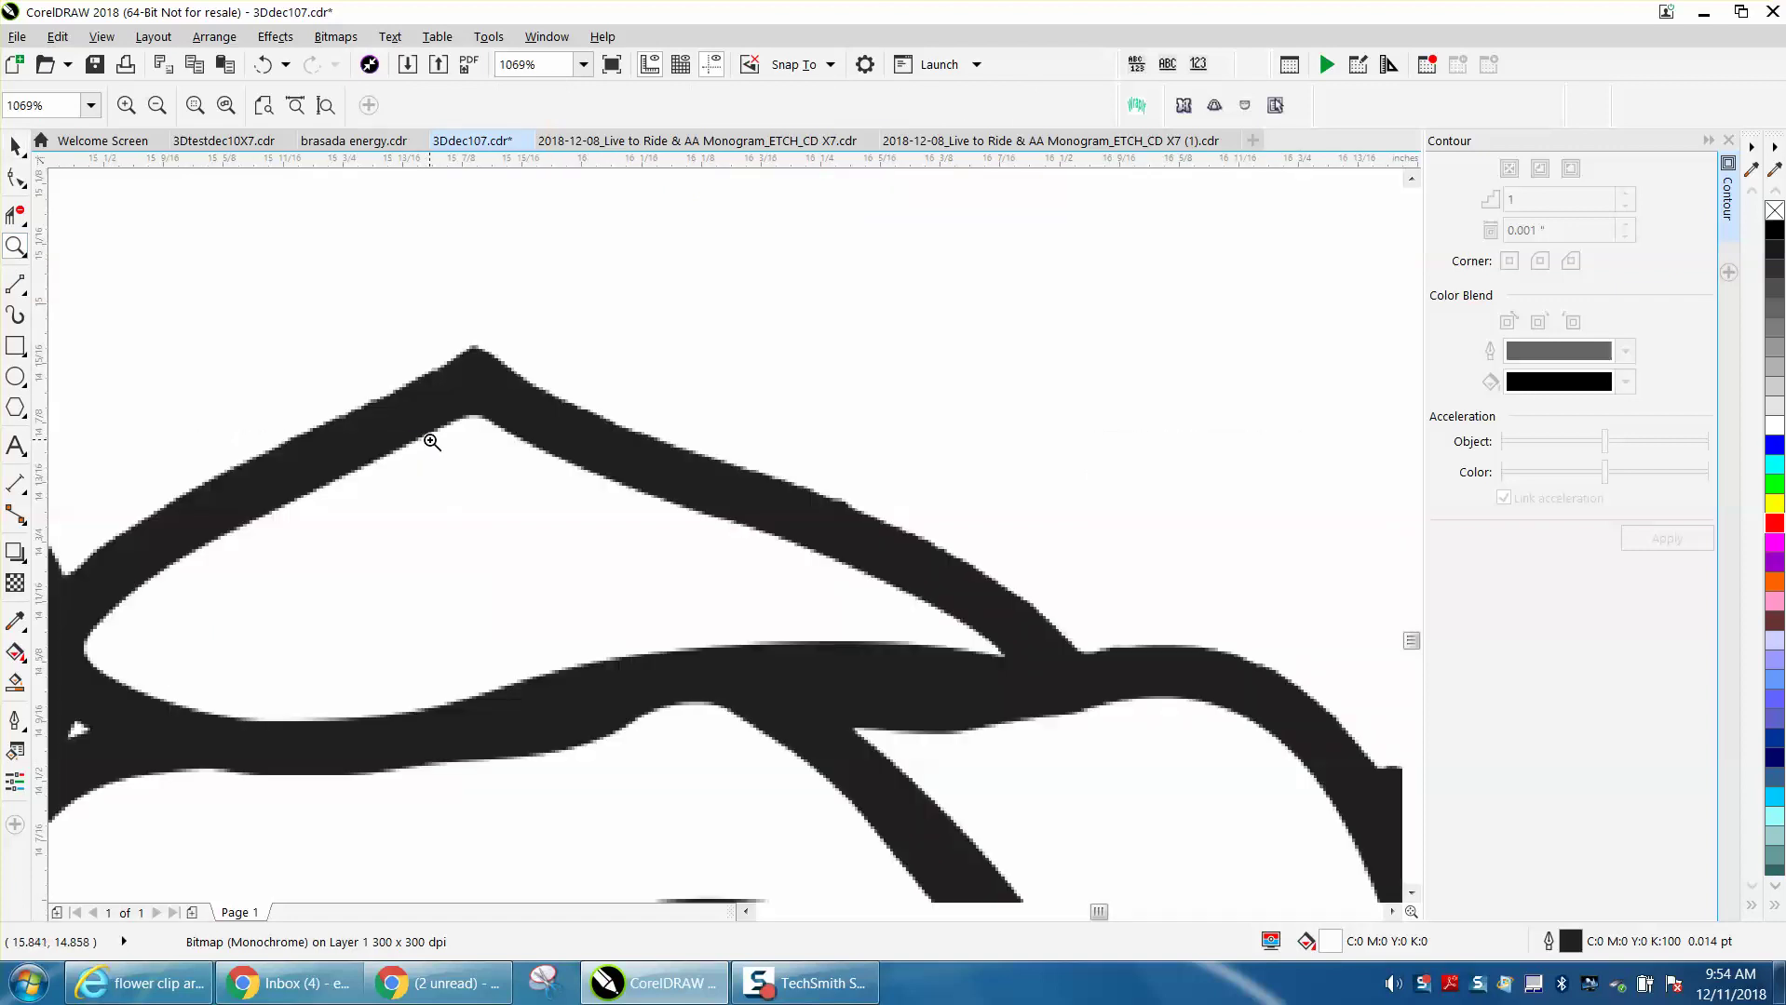
pyautogui.scroll(-1, 445, 437)
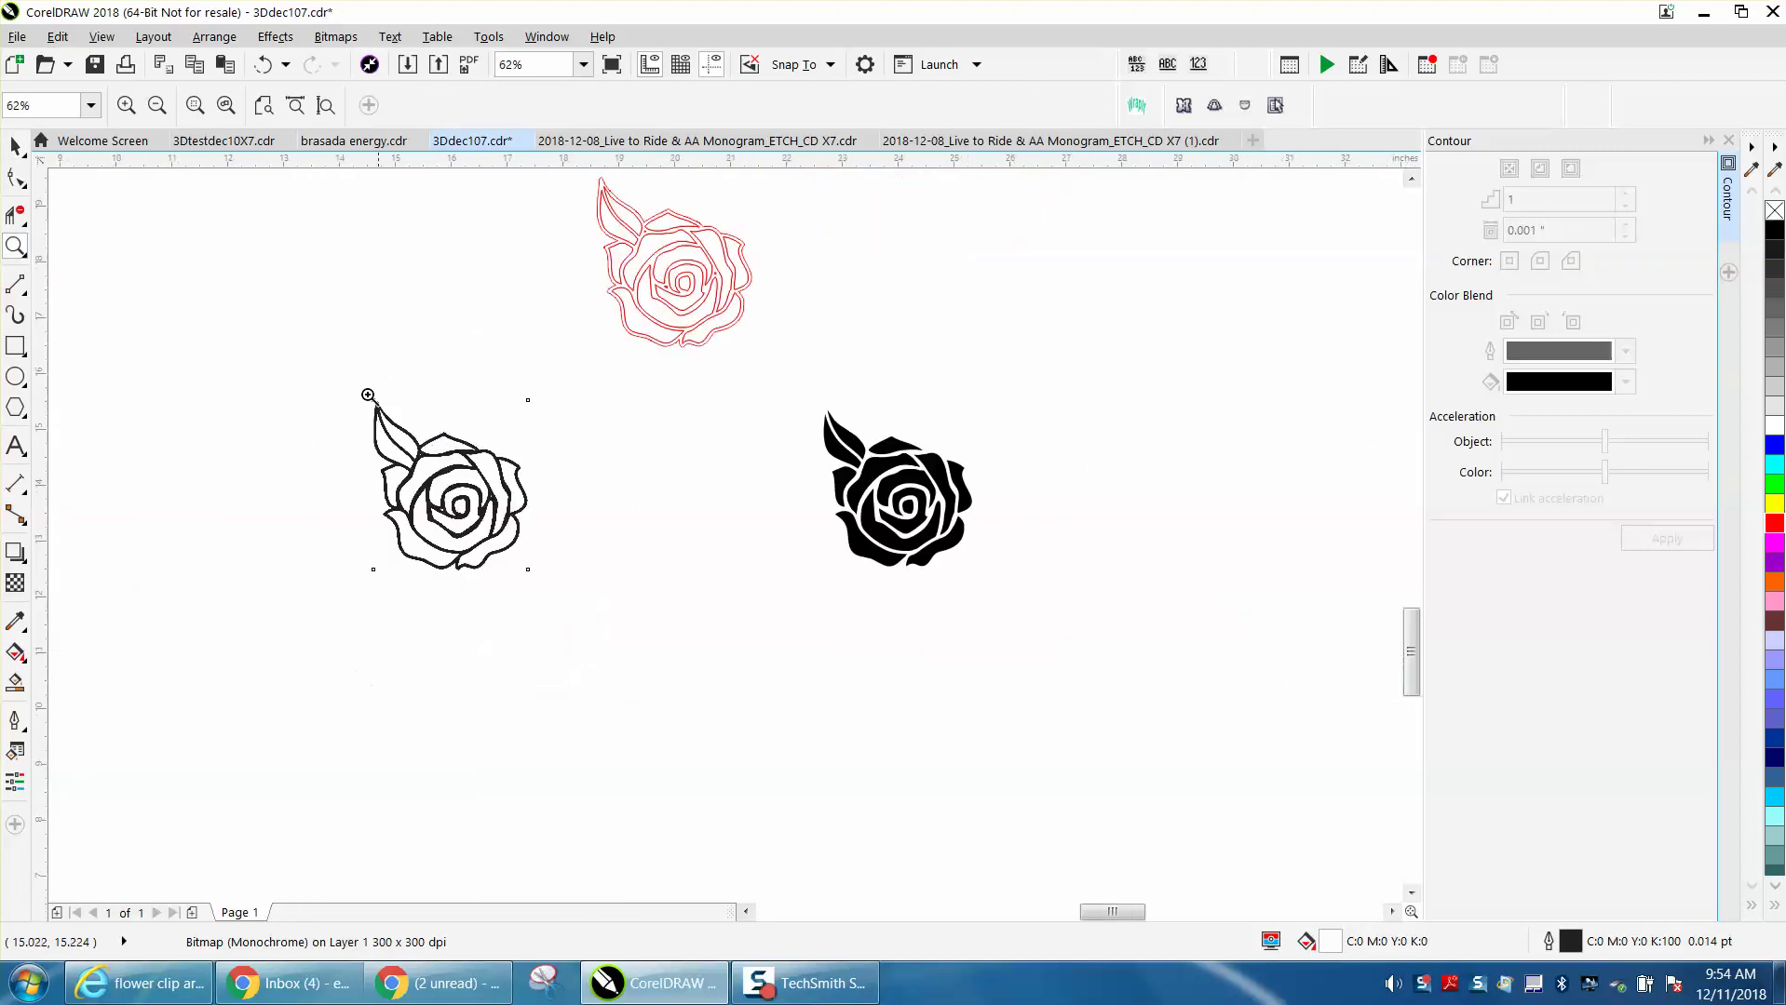
pyautogui.click(15, 146)
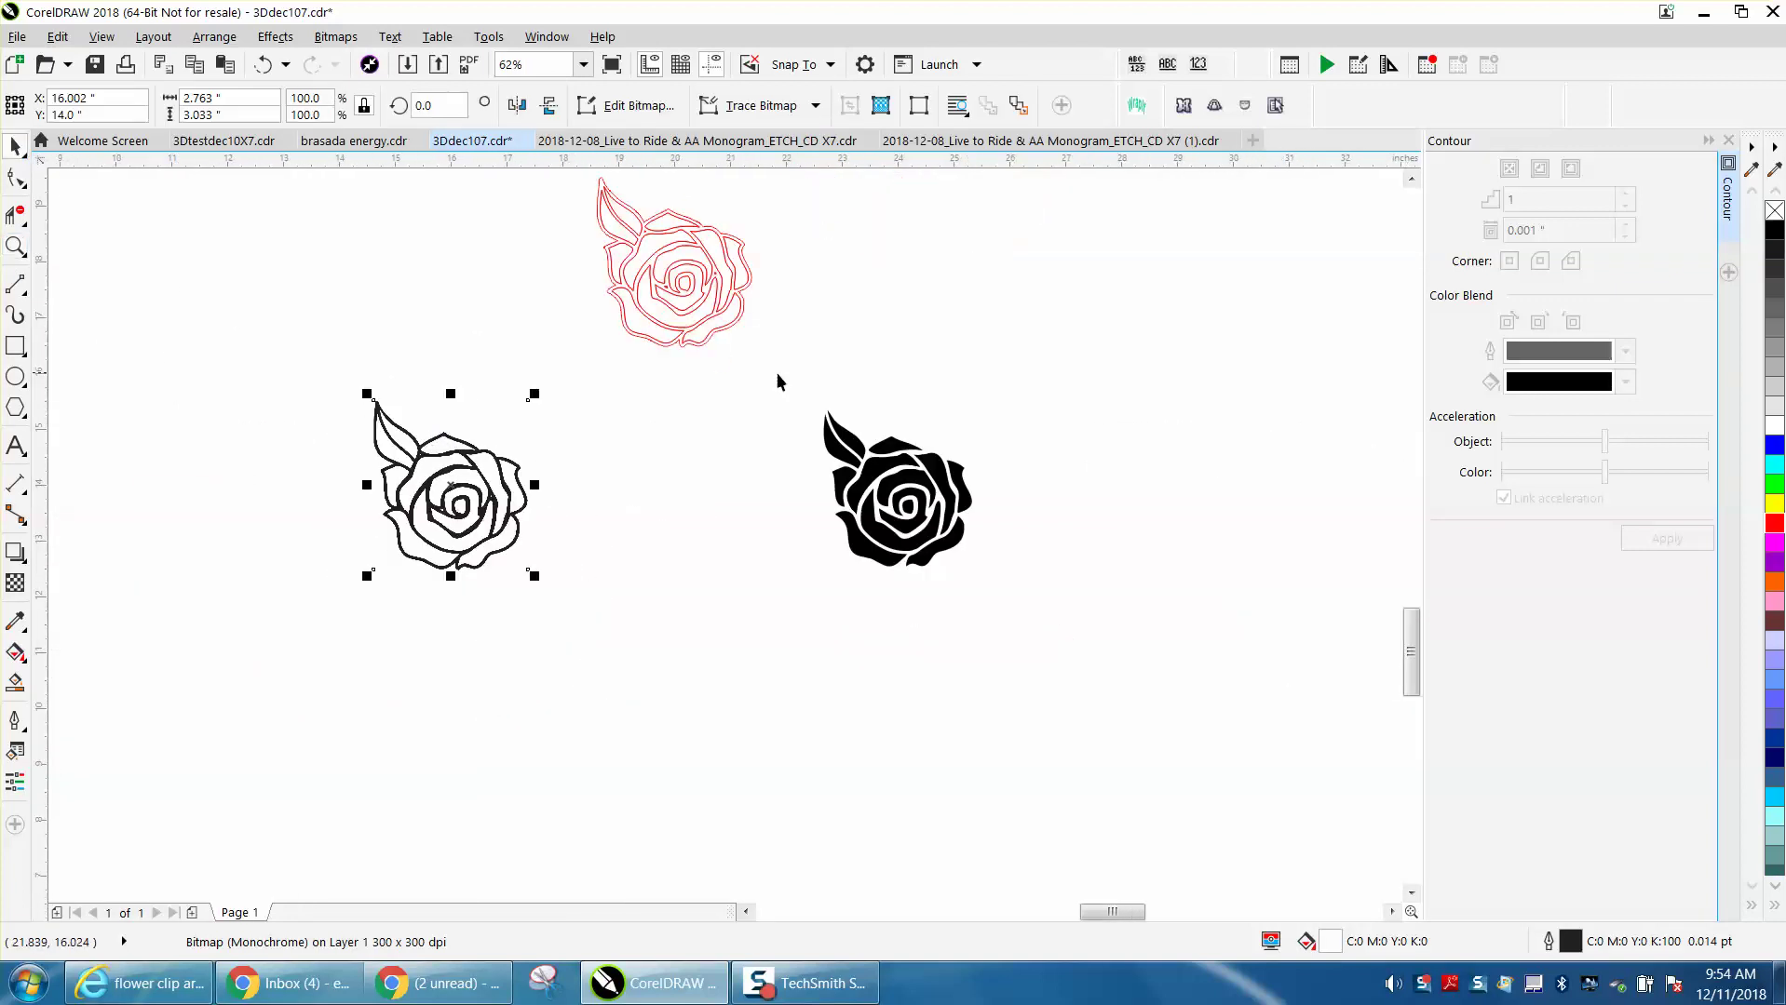
pyautogui.click(15, 246)
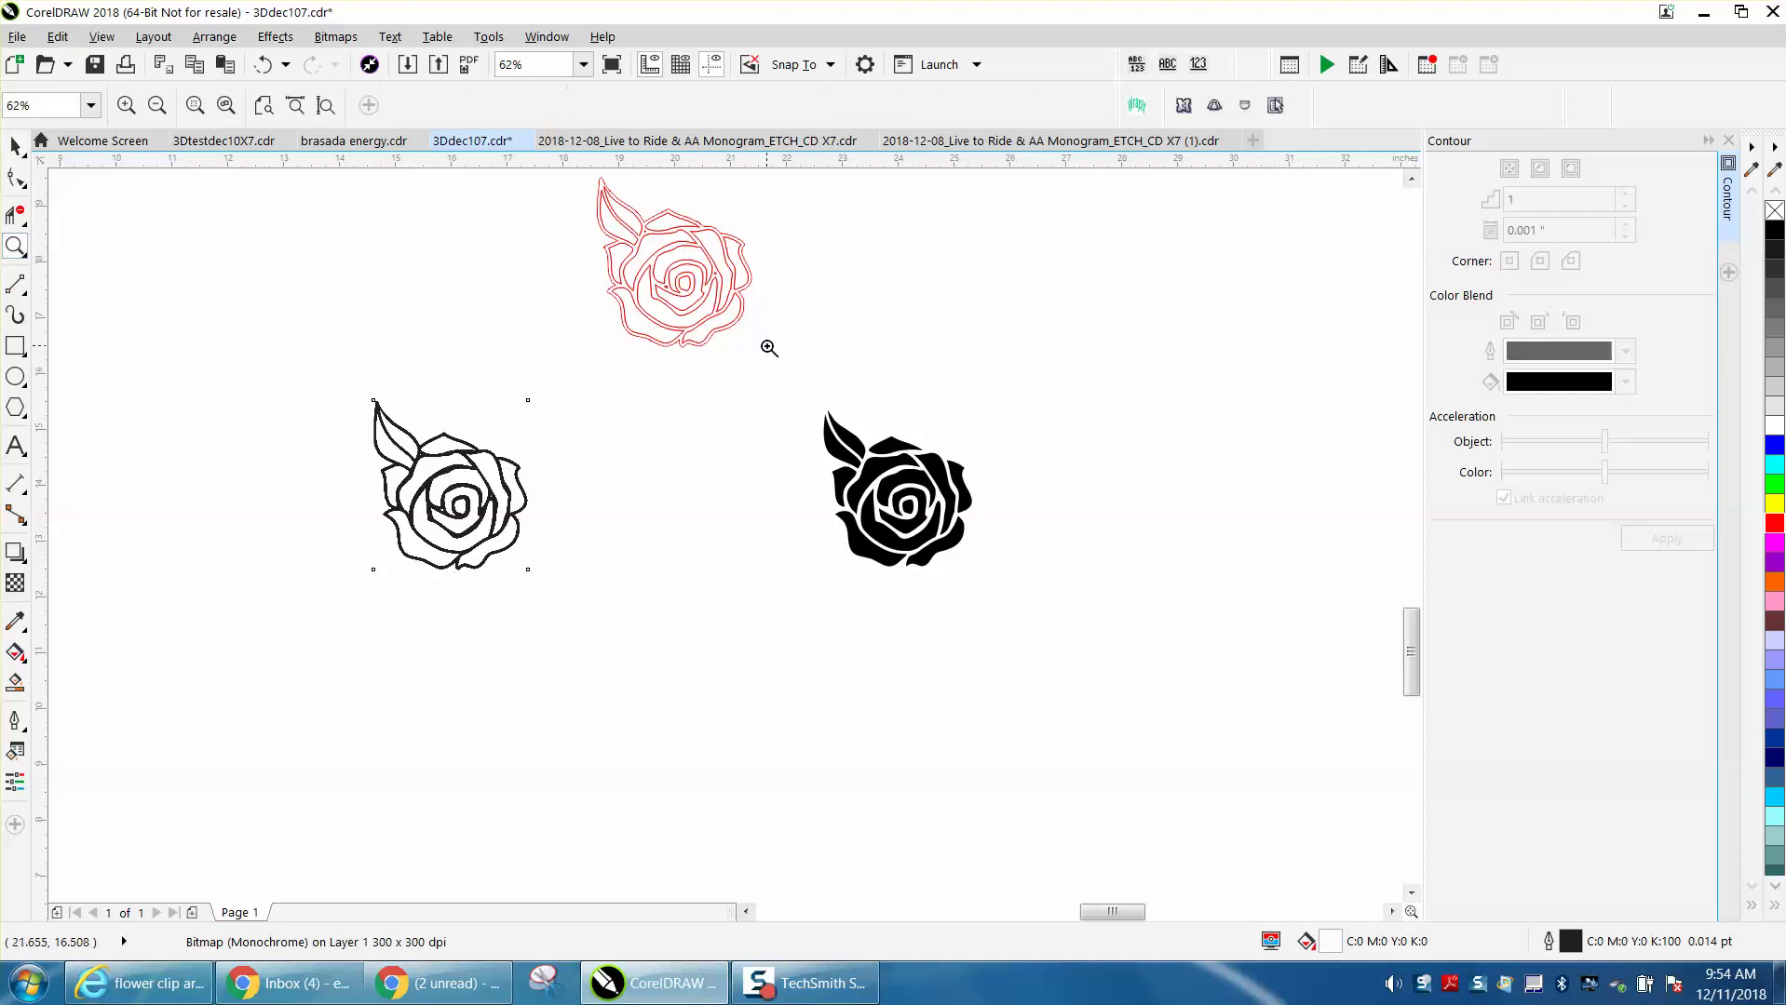
pyautogui.moveTo(767, 358); pyautogui.dragTo(1126, 642)
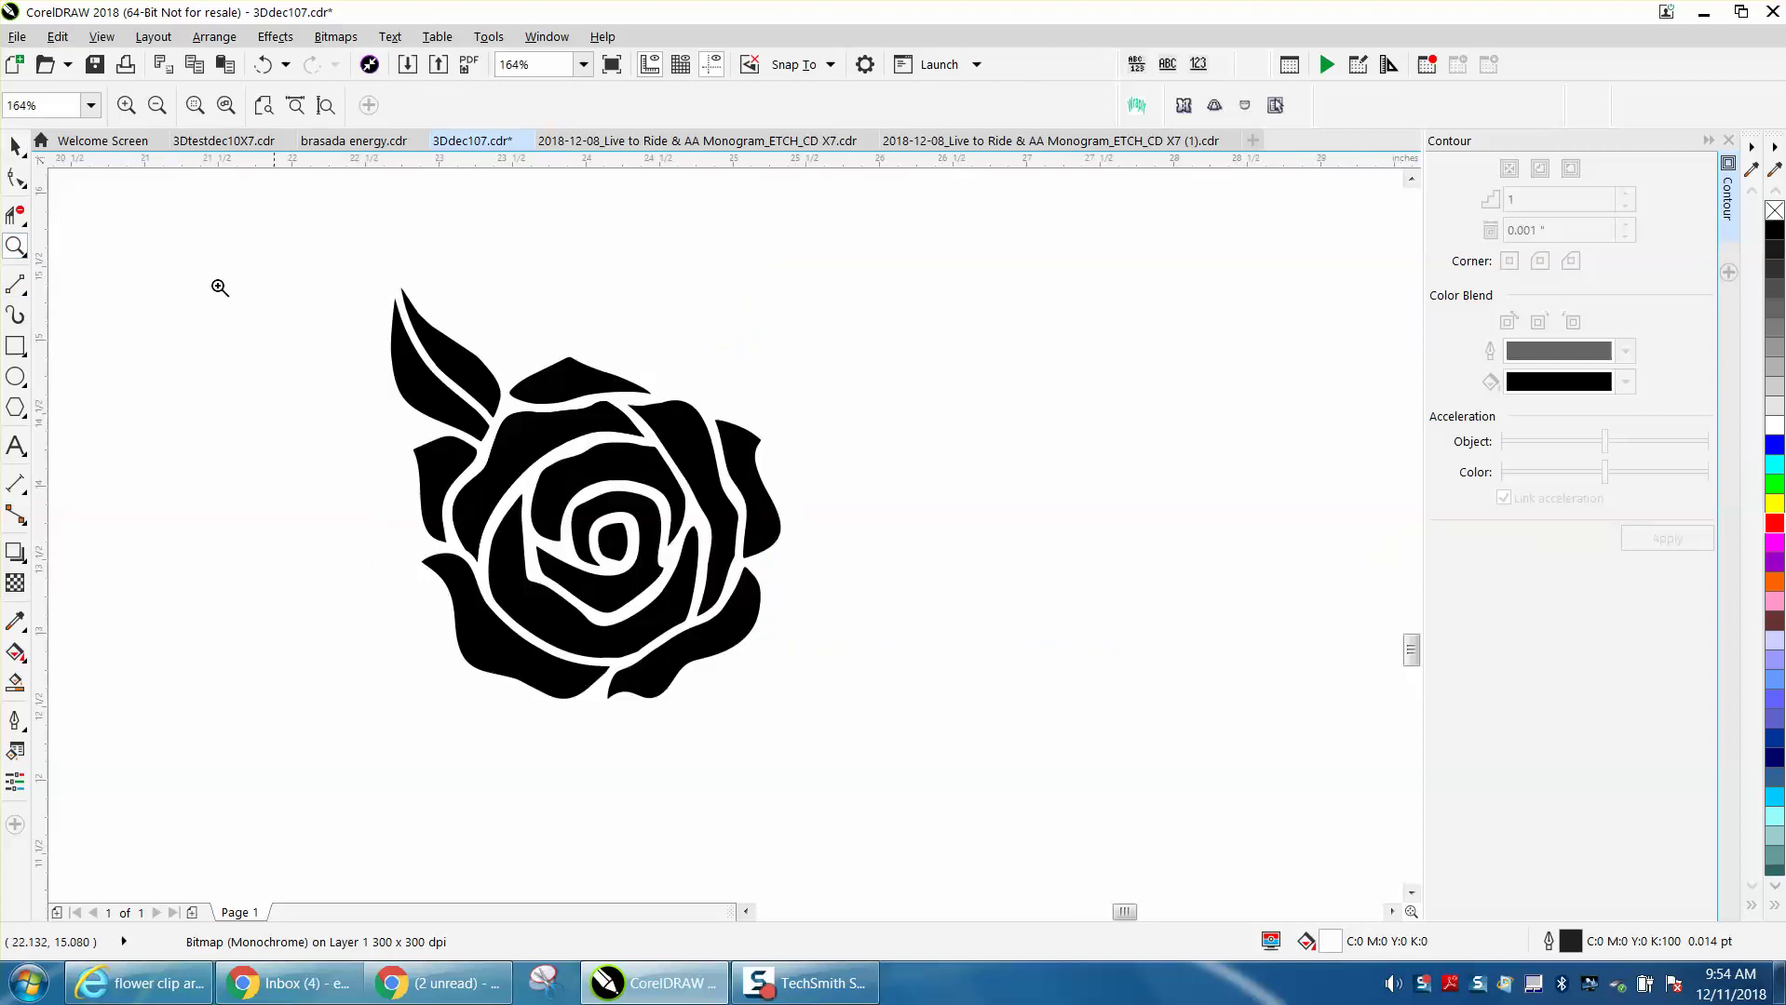
pyautogui.click(15, 146)
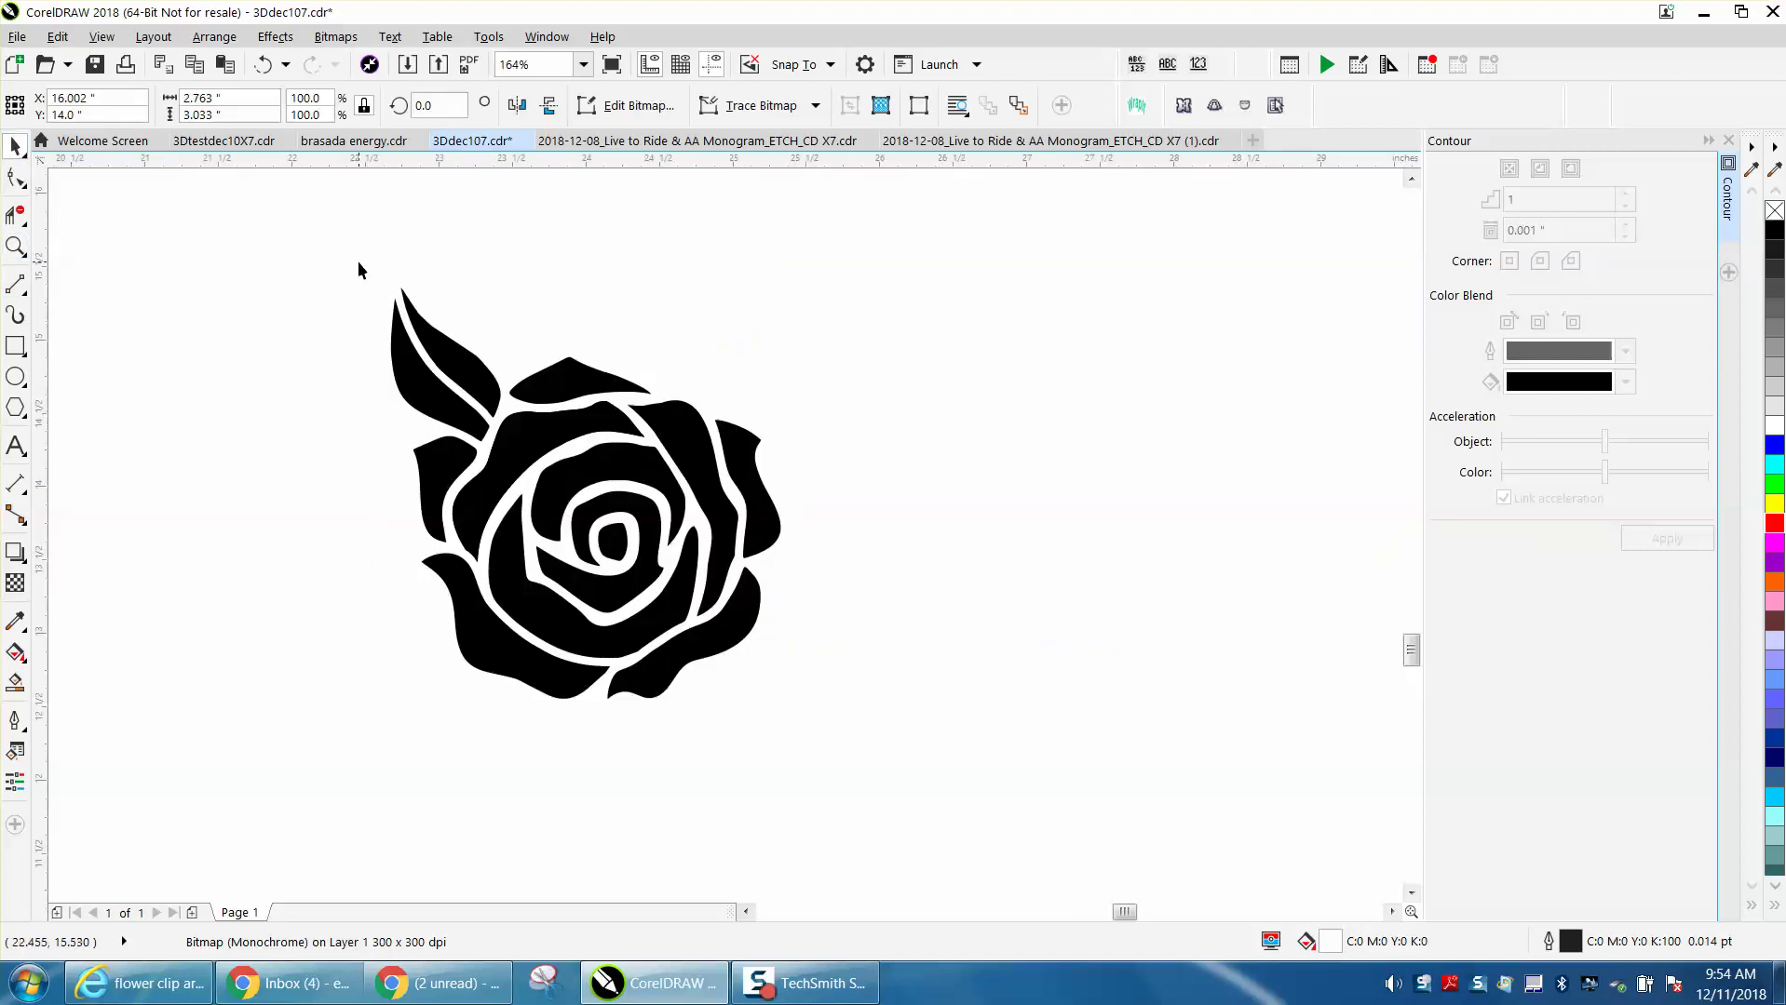
pyautogui.moveTo(358, 263); pyautogui.dragTo(1003, 752)
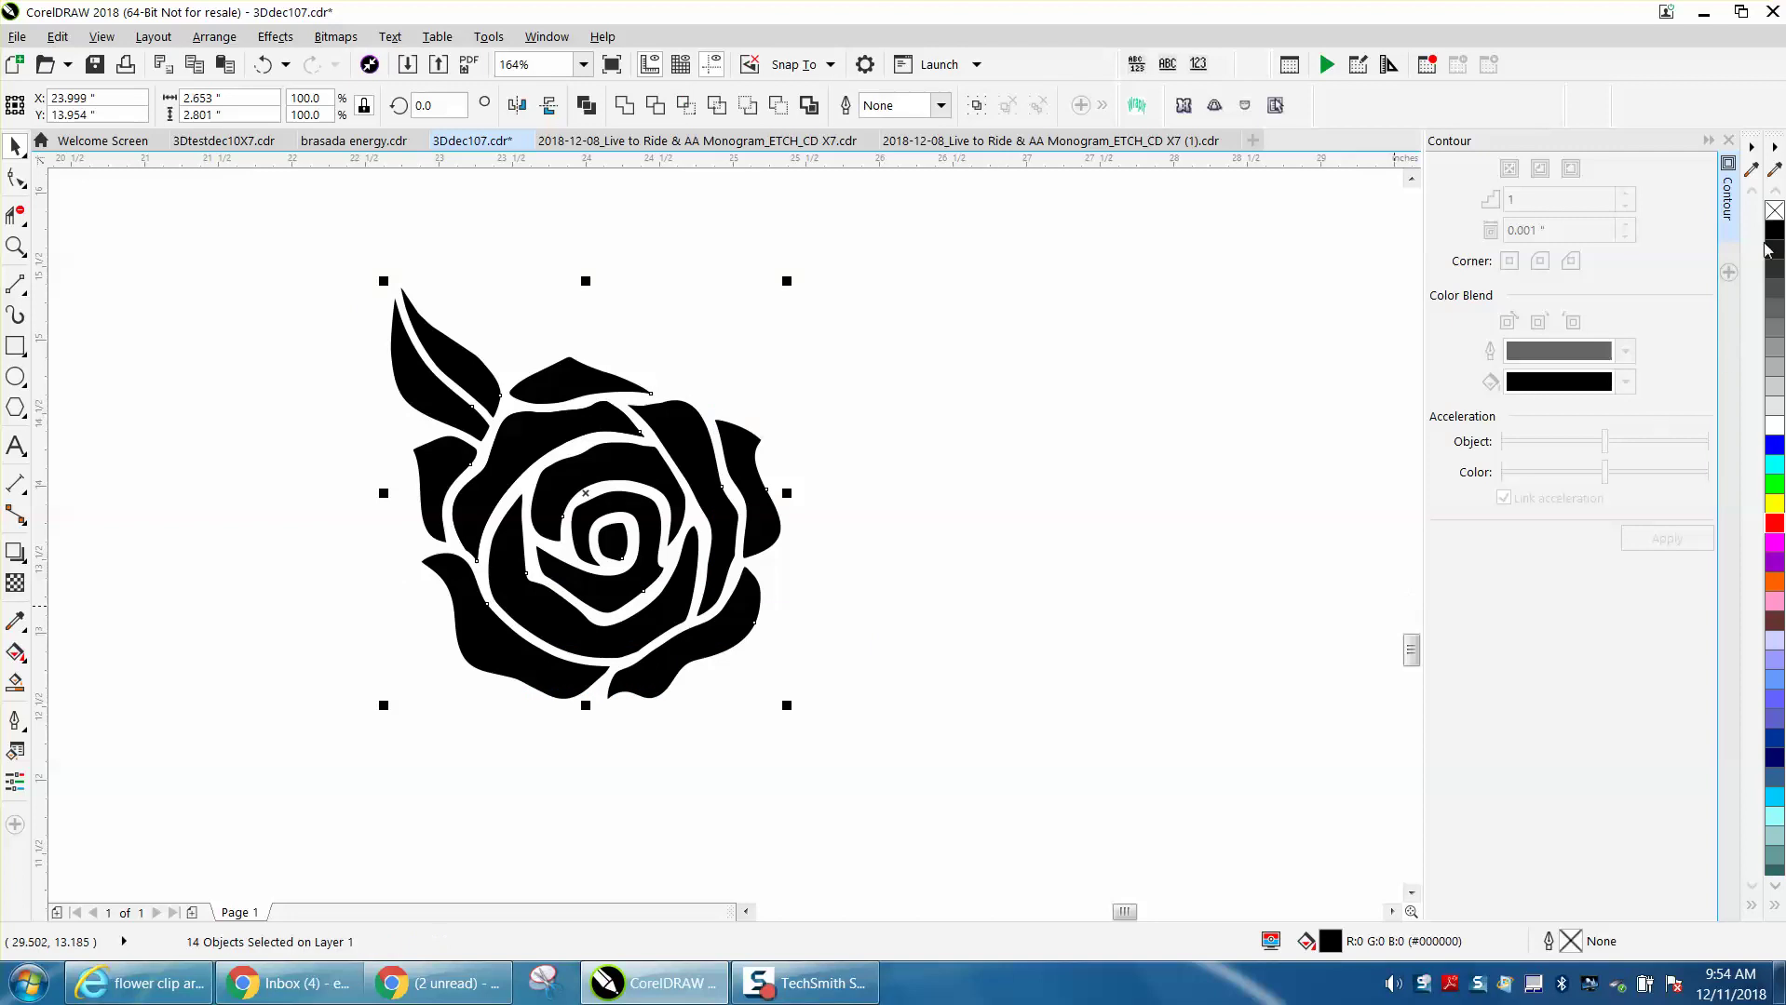
# Remove the 14 pieces' fill, give them 0.5 pt light gray outlines, then deselect.
pyautogui.click(1775, 211)
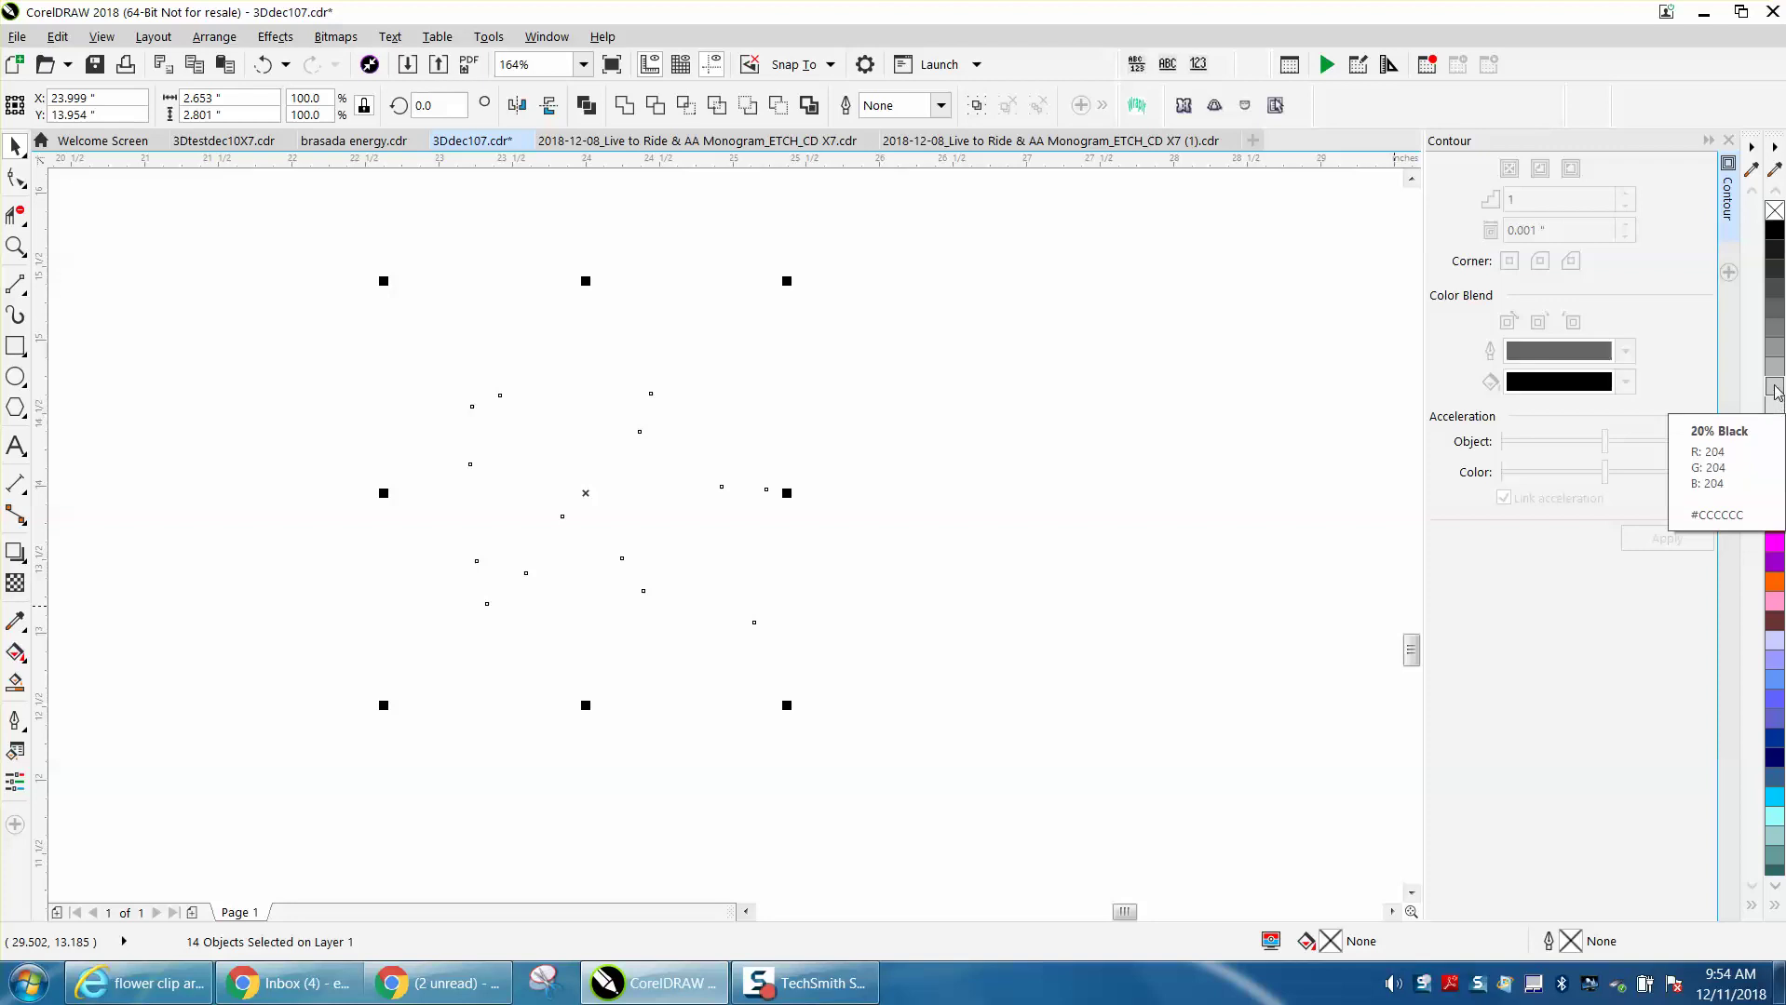
pyautogui.rightClick(1774, 369)
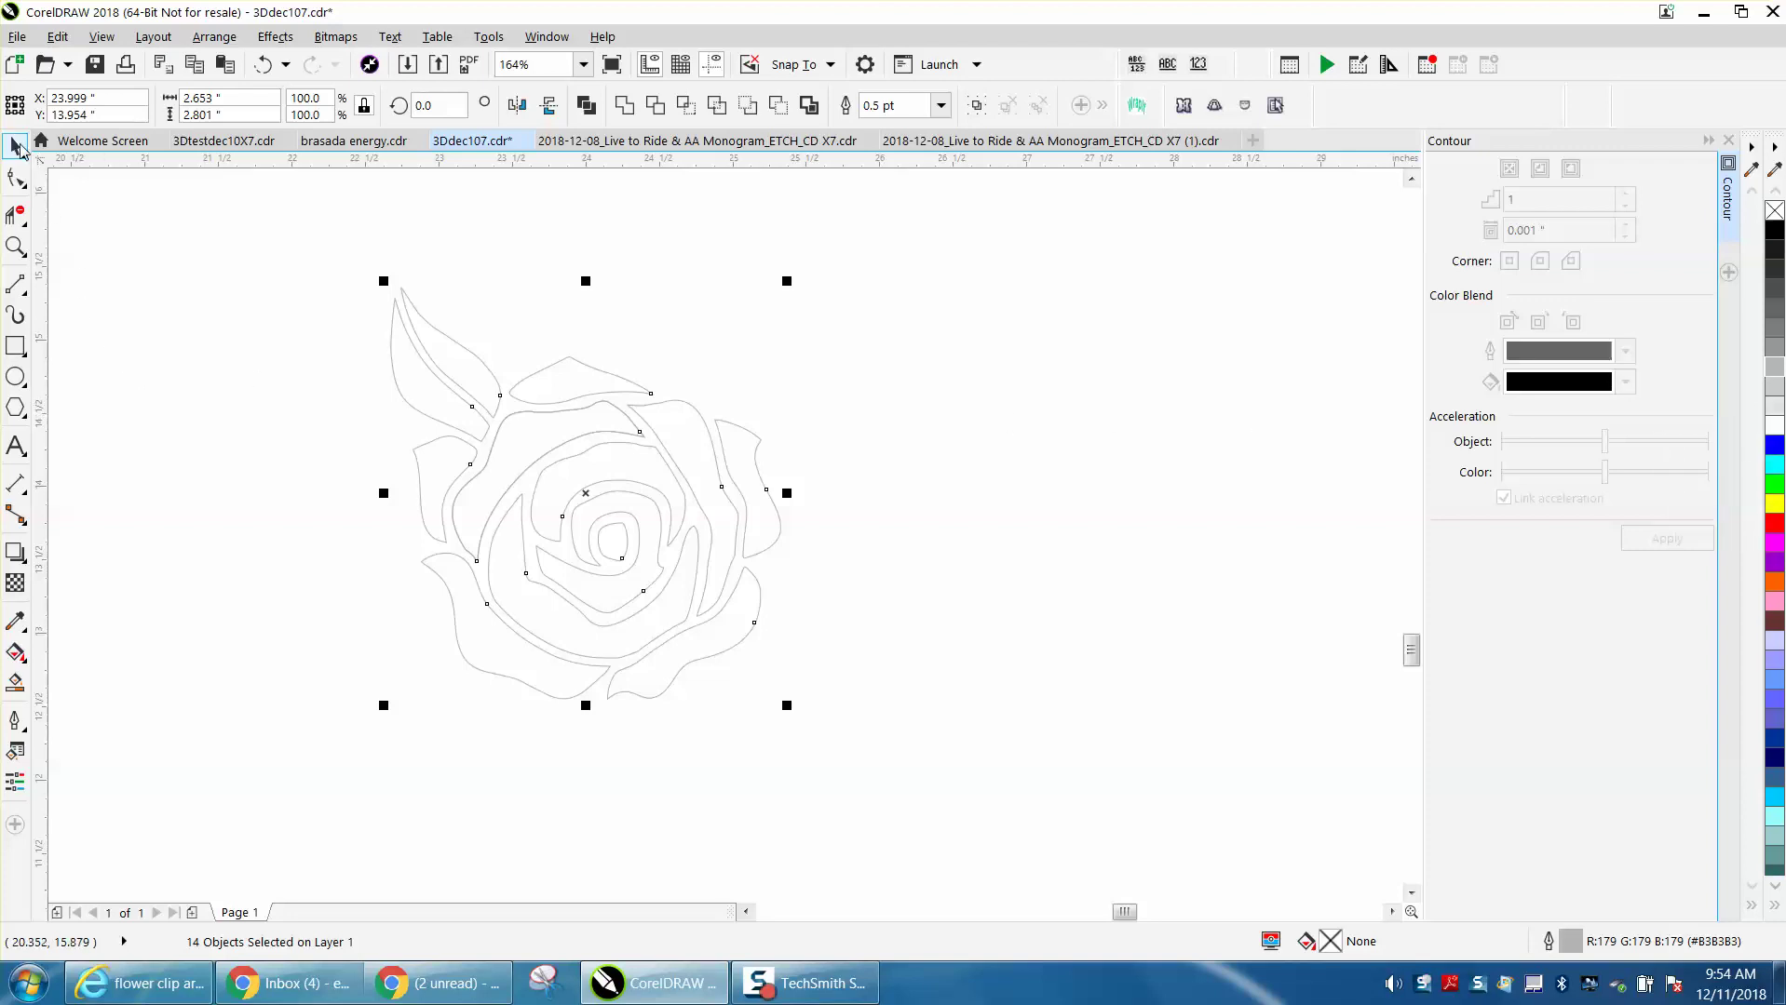
pyautogui.click(129, 209)
# Set the contour blend colour to 70% Black and apply the contour to the leaf.
pyautogui.click(438, 328)
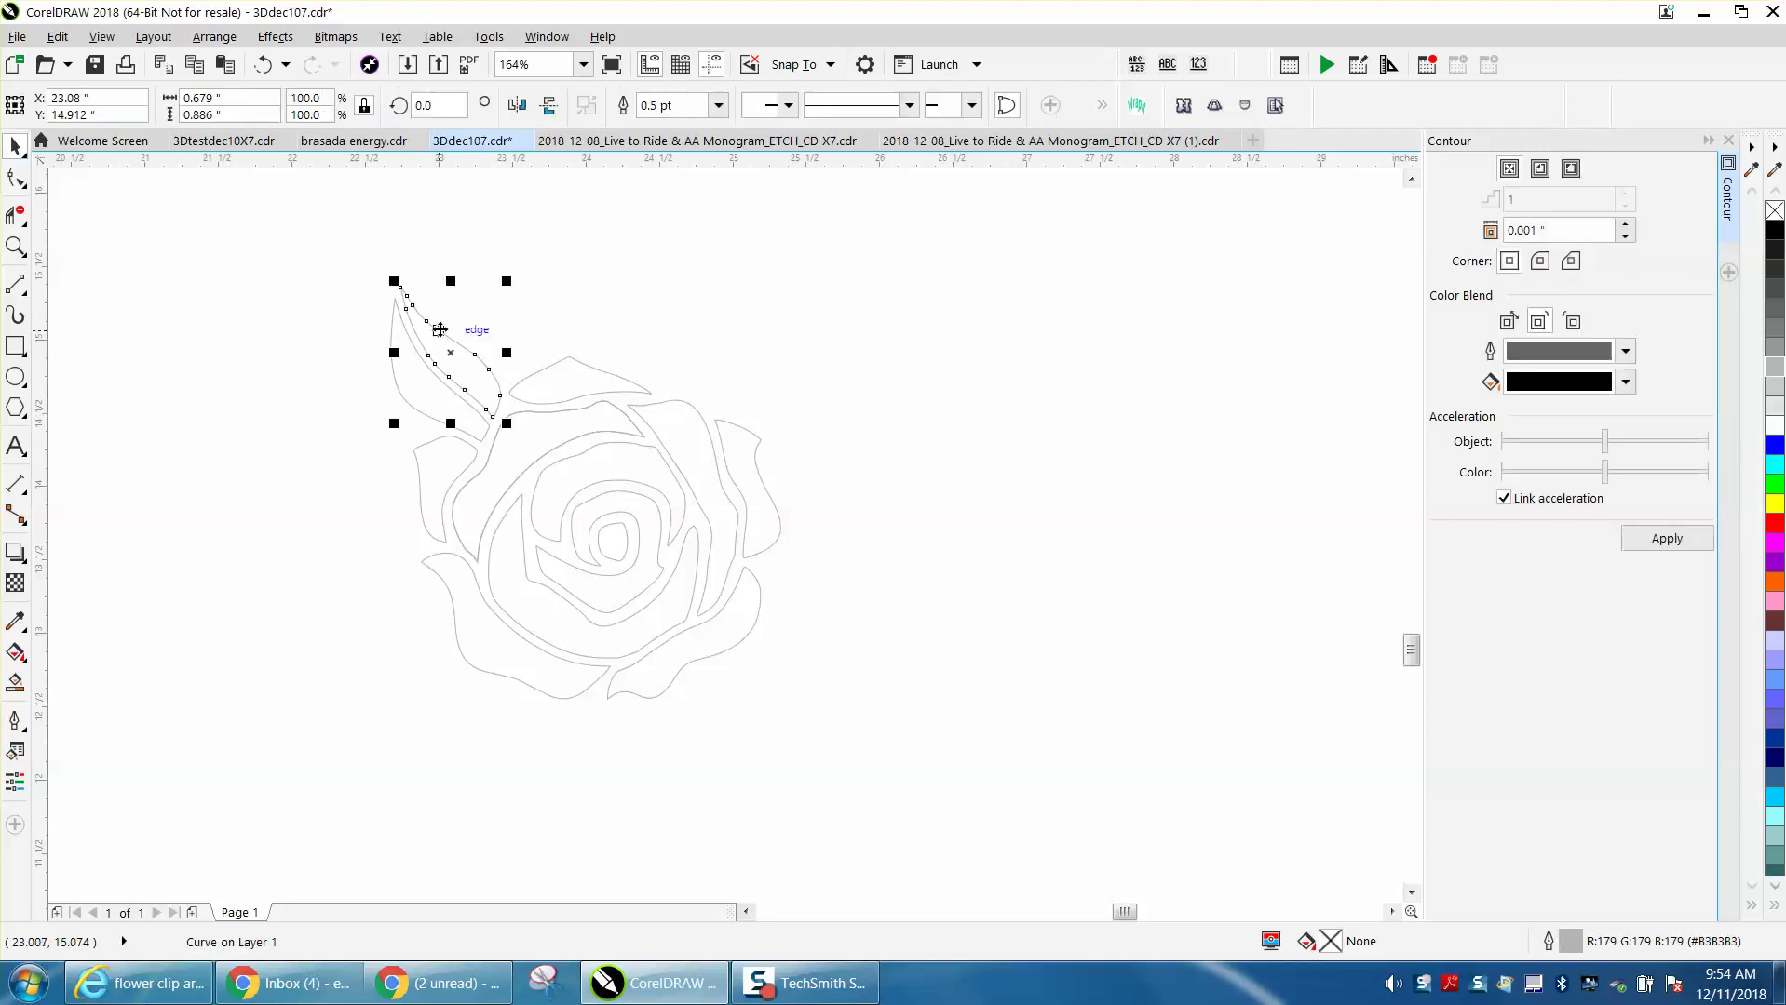
pyautogui.click(1626, 355)
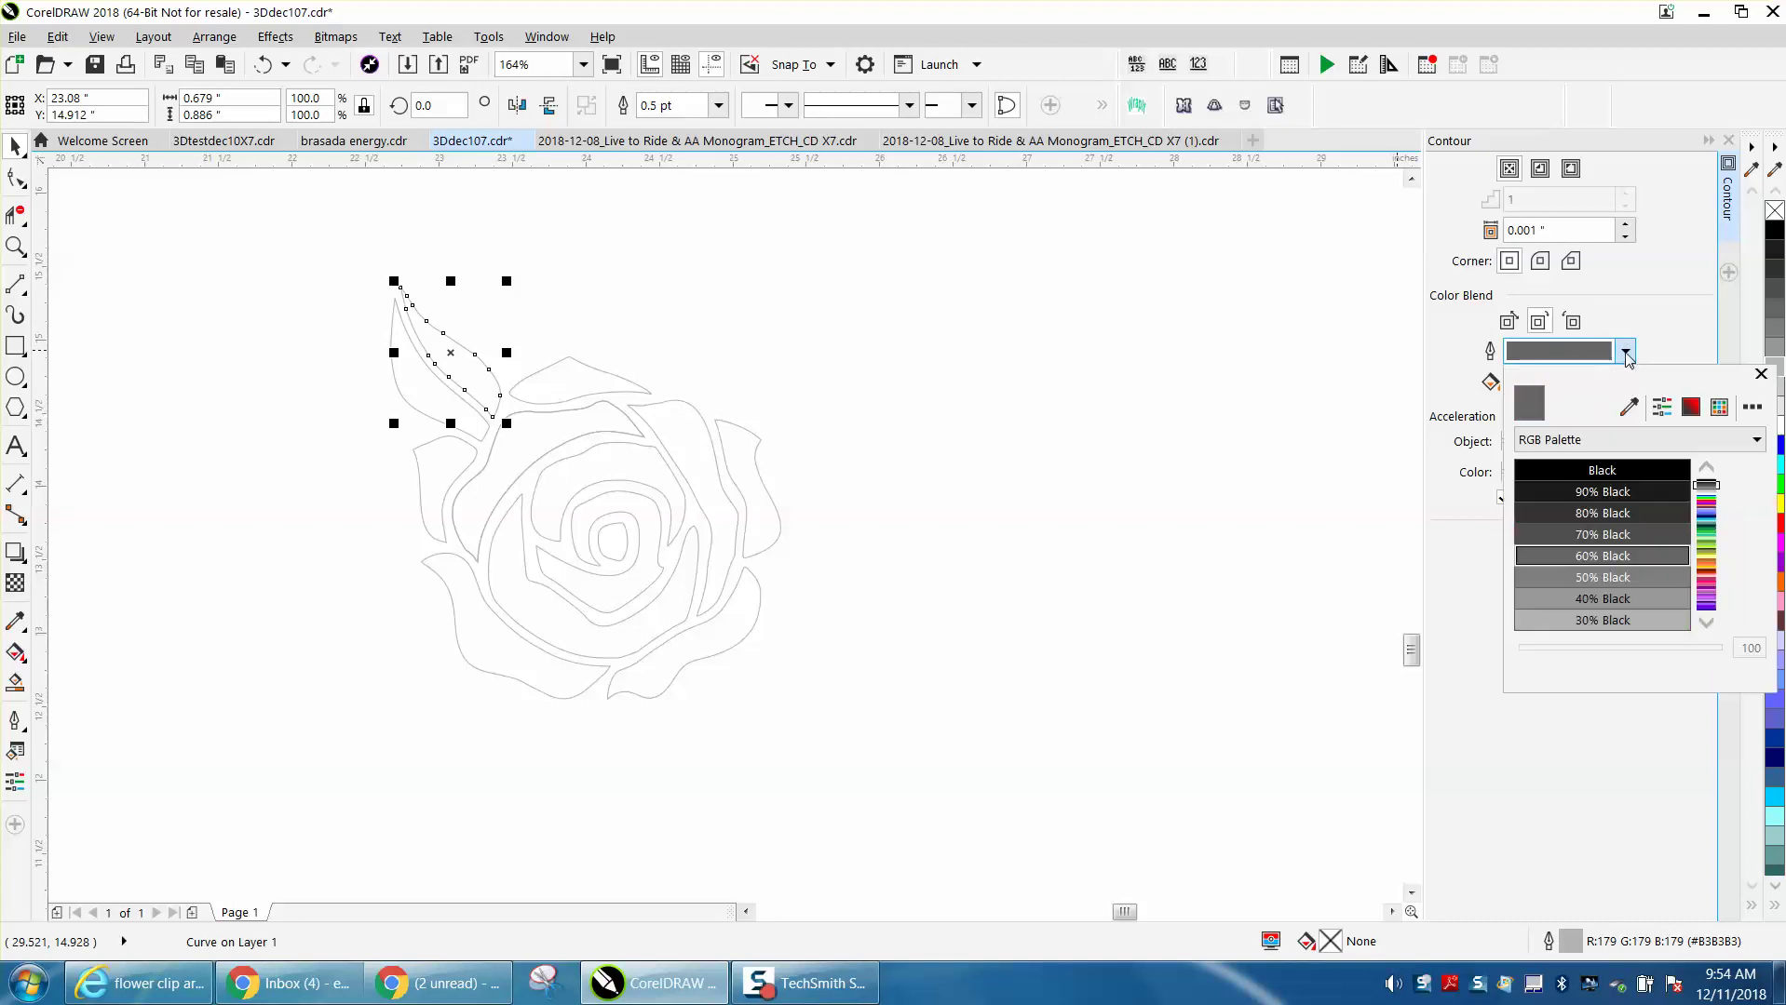
pyautogui.click(1615, 537)
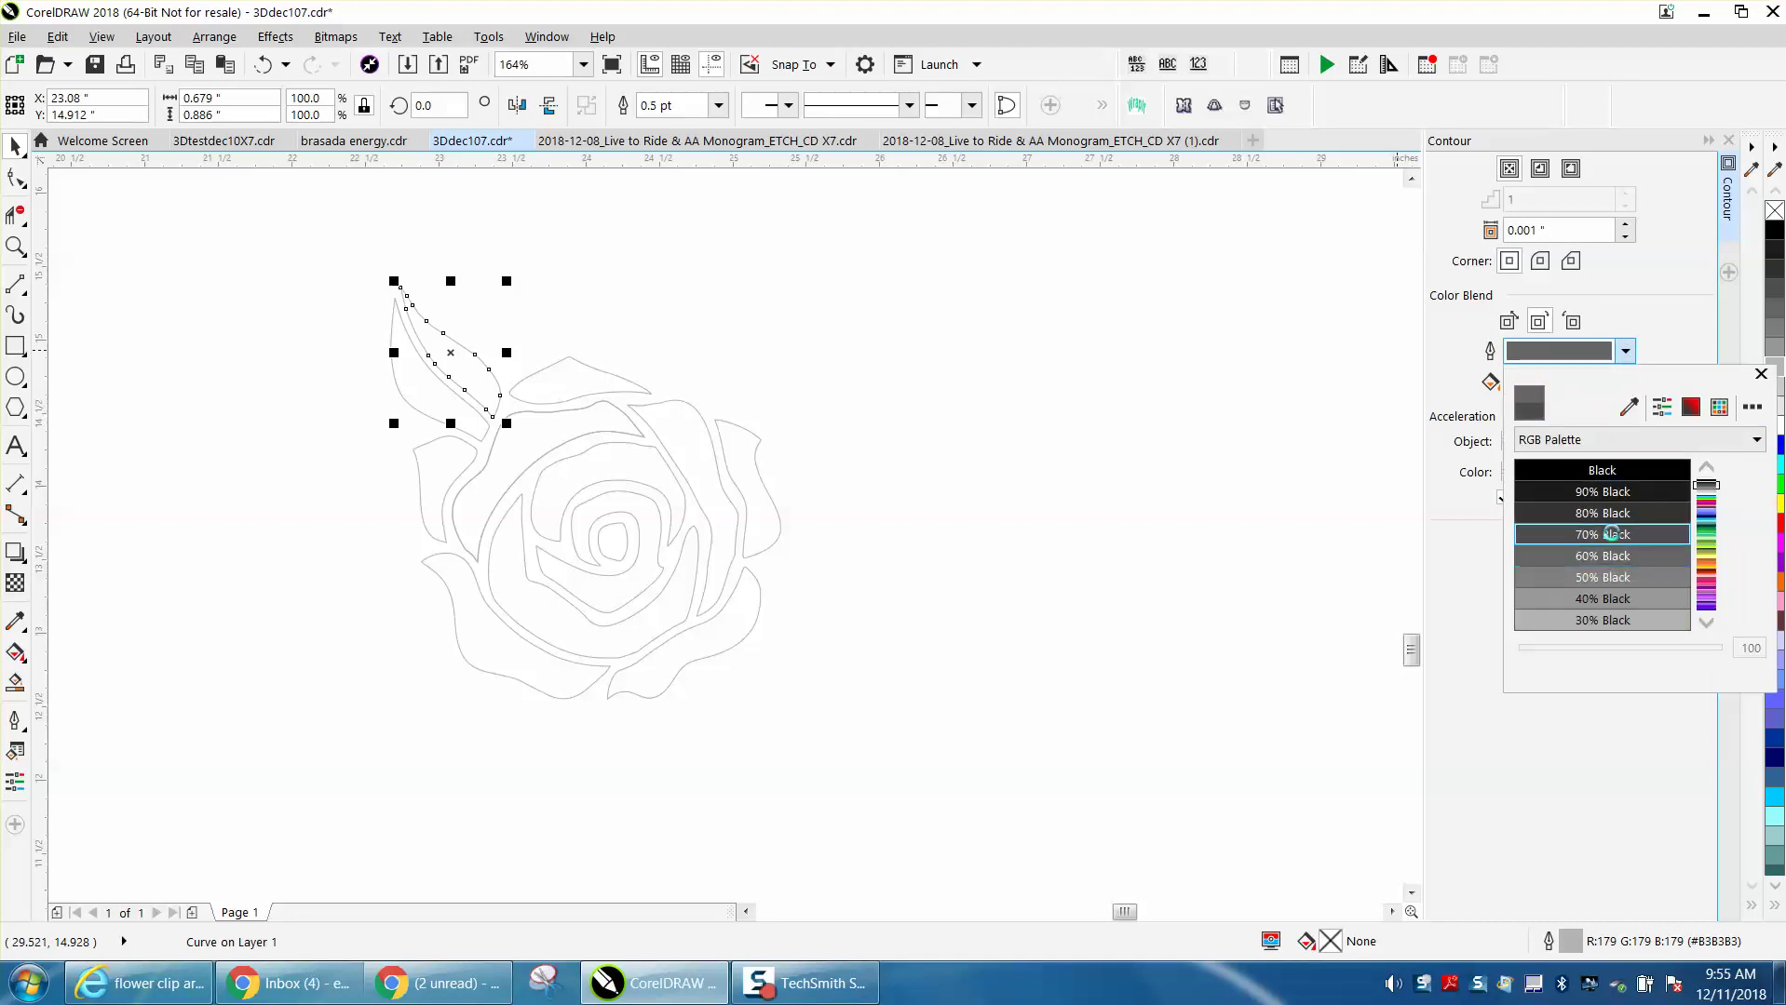
pyautogui.click(432, 393)
pyautogui.click(425, 394)
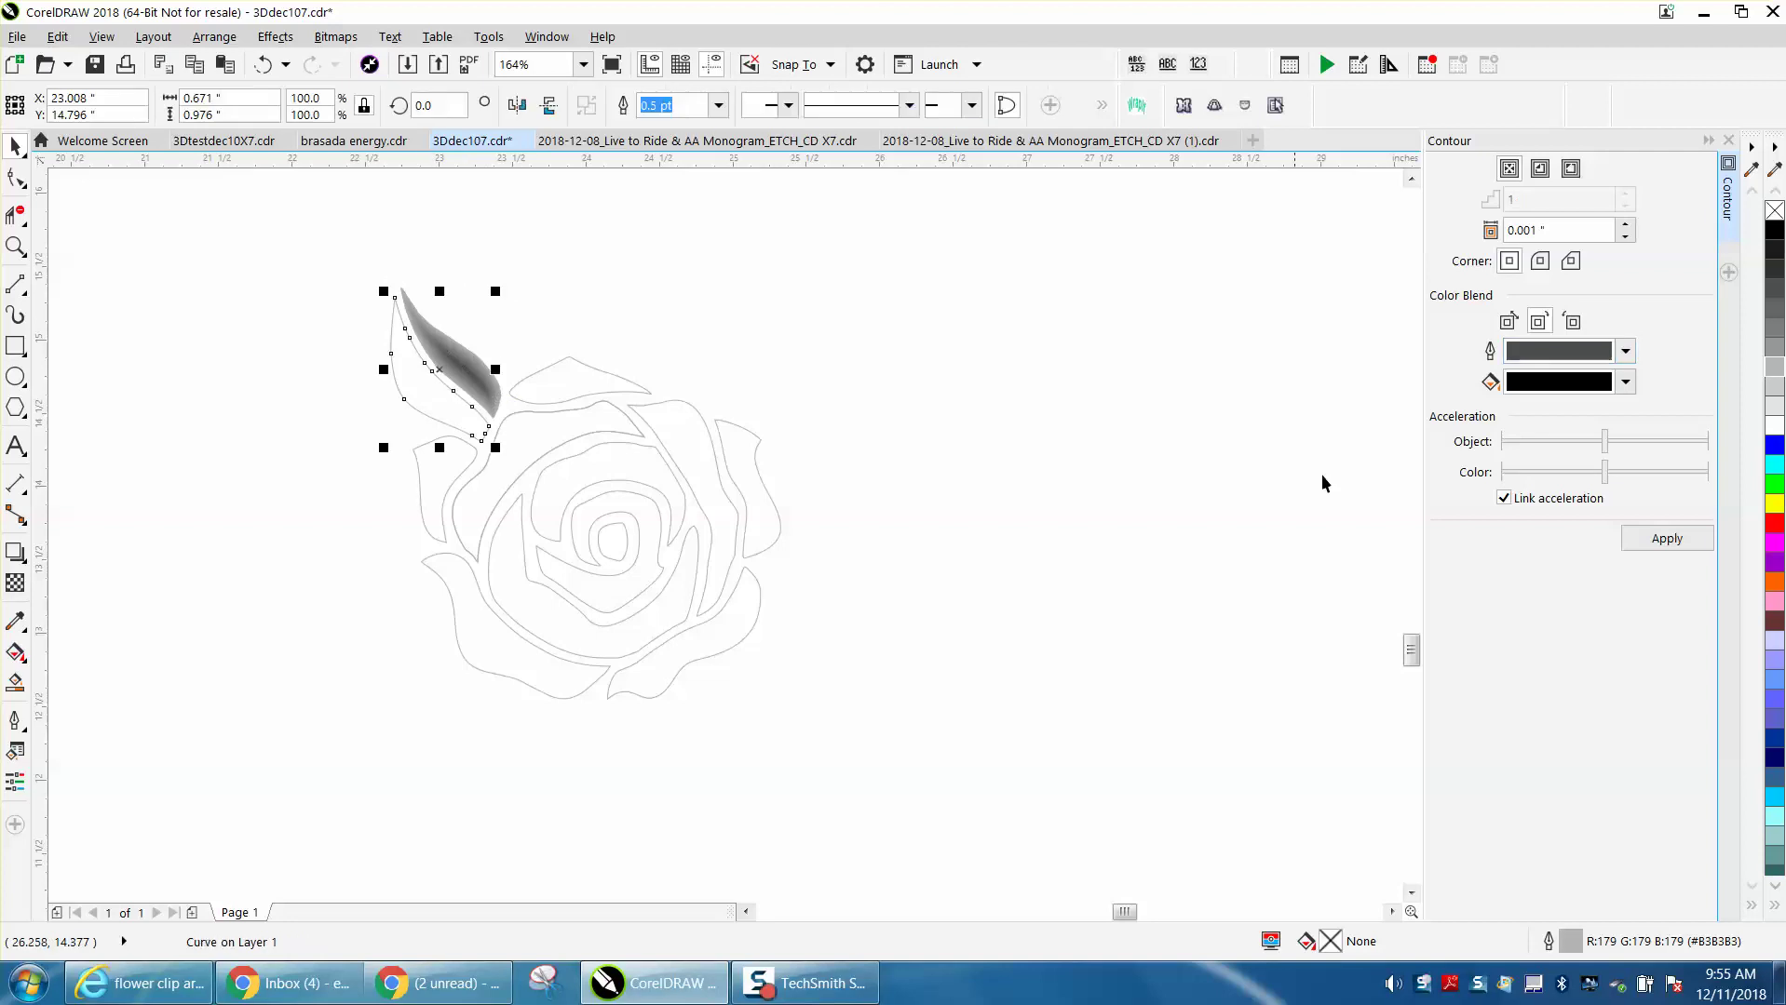
pyautogui.click(1664, 538)
# Apply the contour shading to the small, top, right-side, middle and bottom-left petals and the inner ring.
pyautogui.click(456, 467)
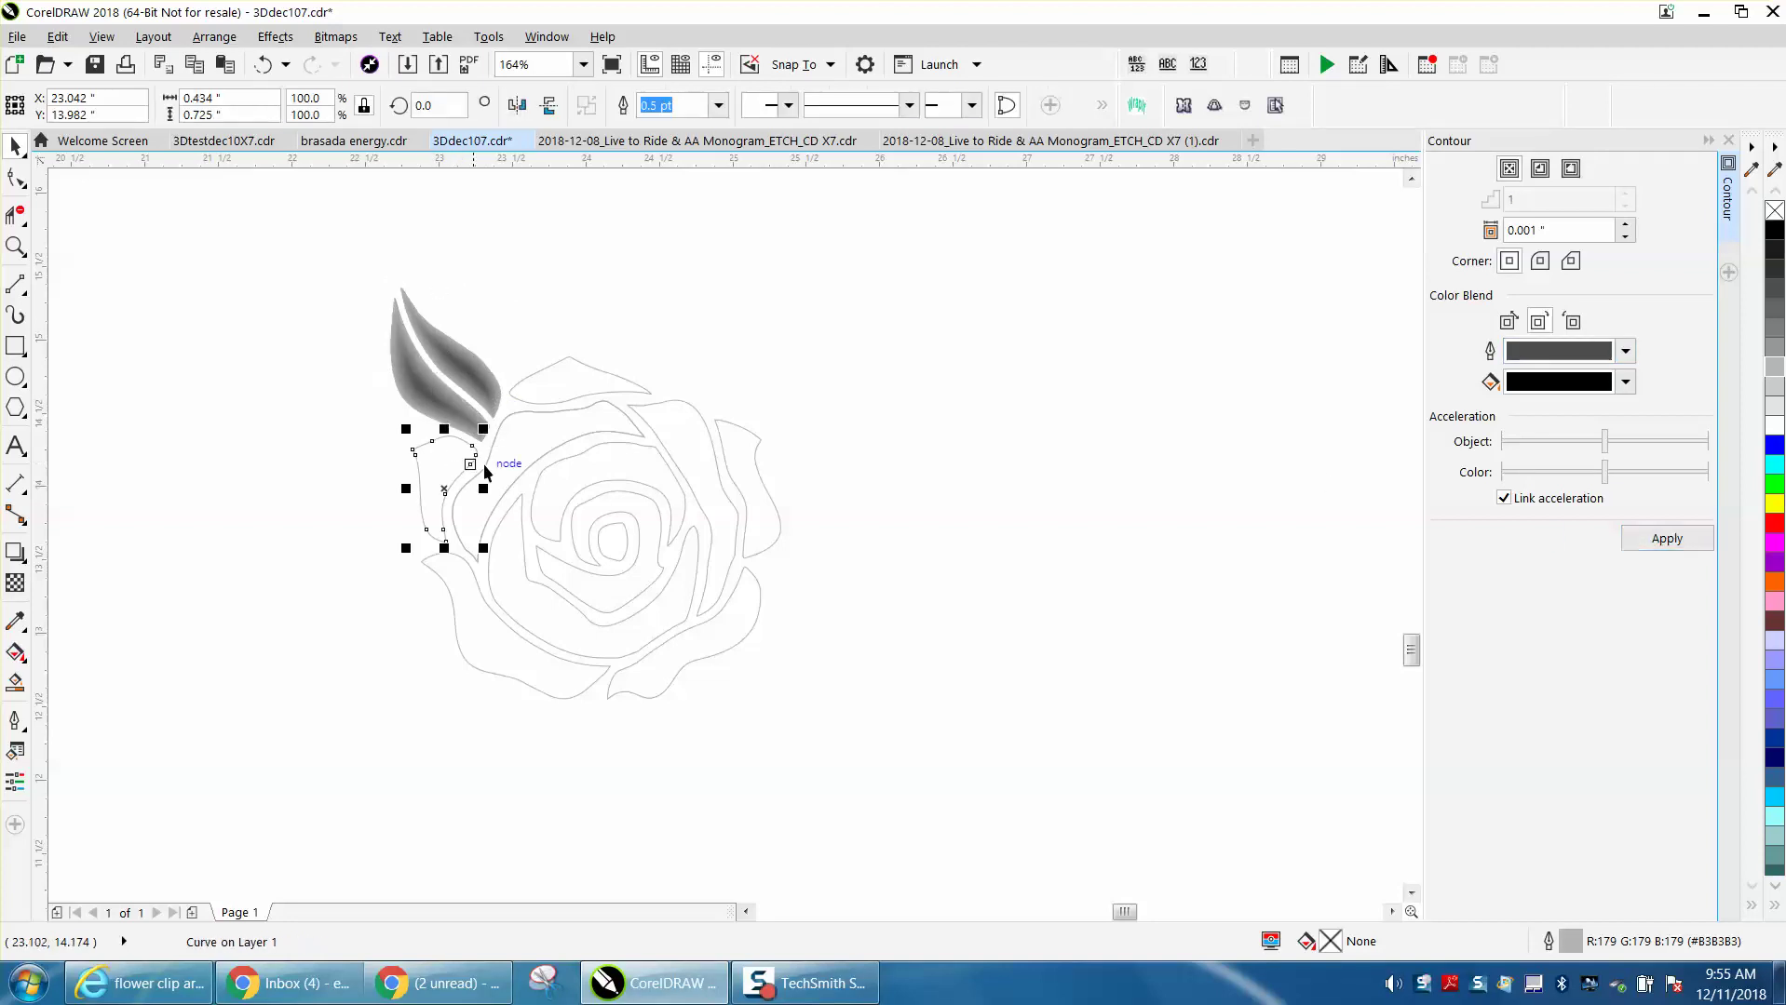
pyautogui.click(1667, 538)
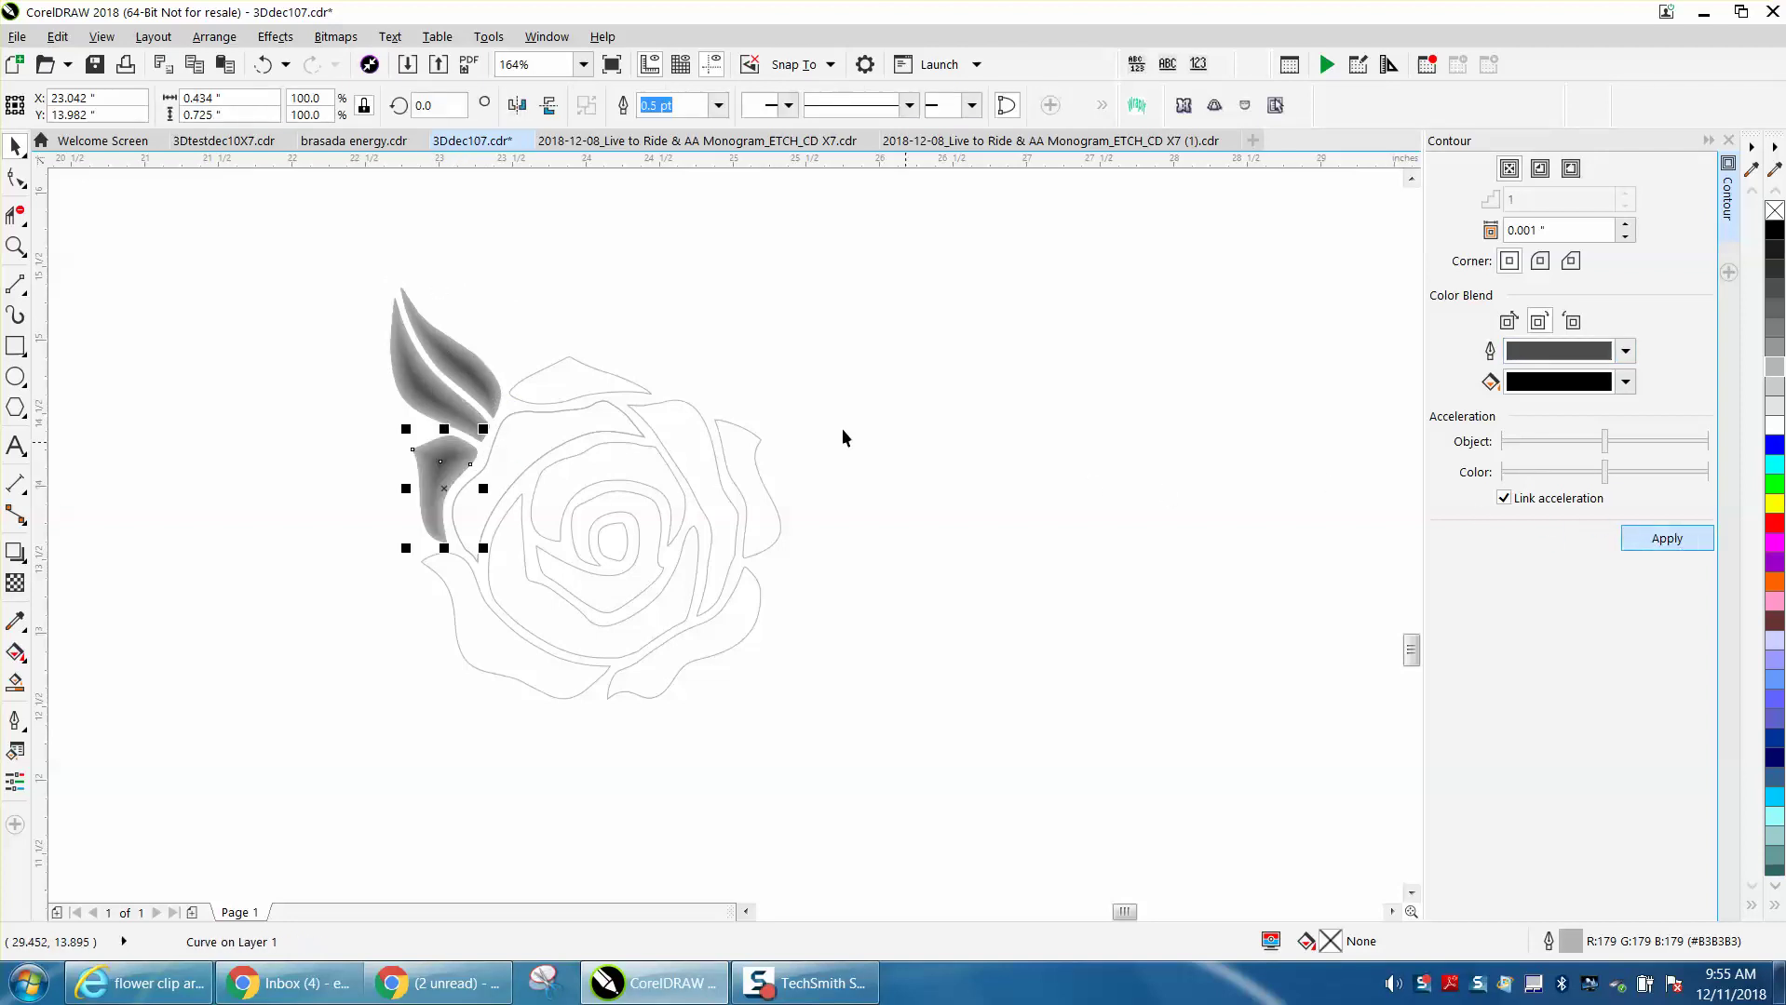
pyautogui.click(580, 372)
pyautogui.click(1664, 538)
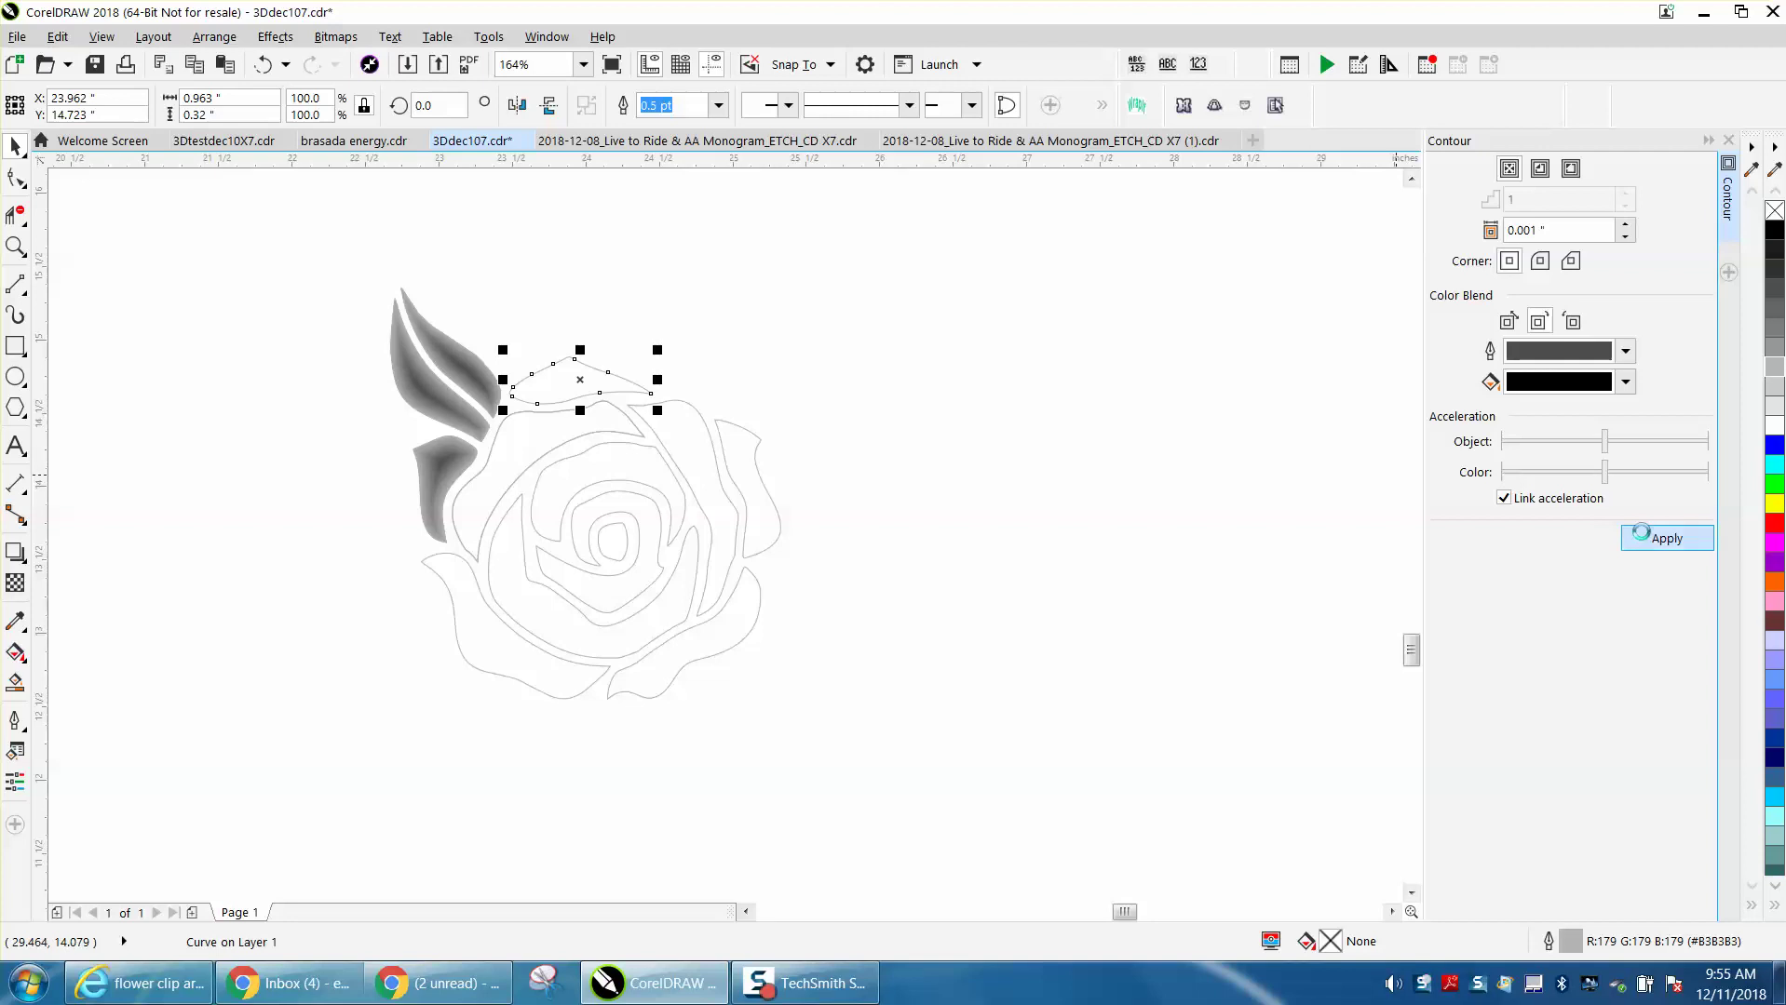
pyautogui.click(667, 428)
pyautogui.click(1666, 538)
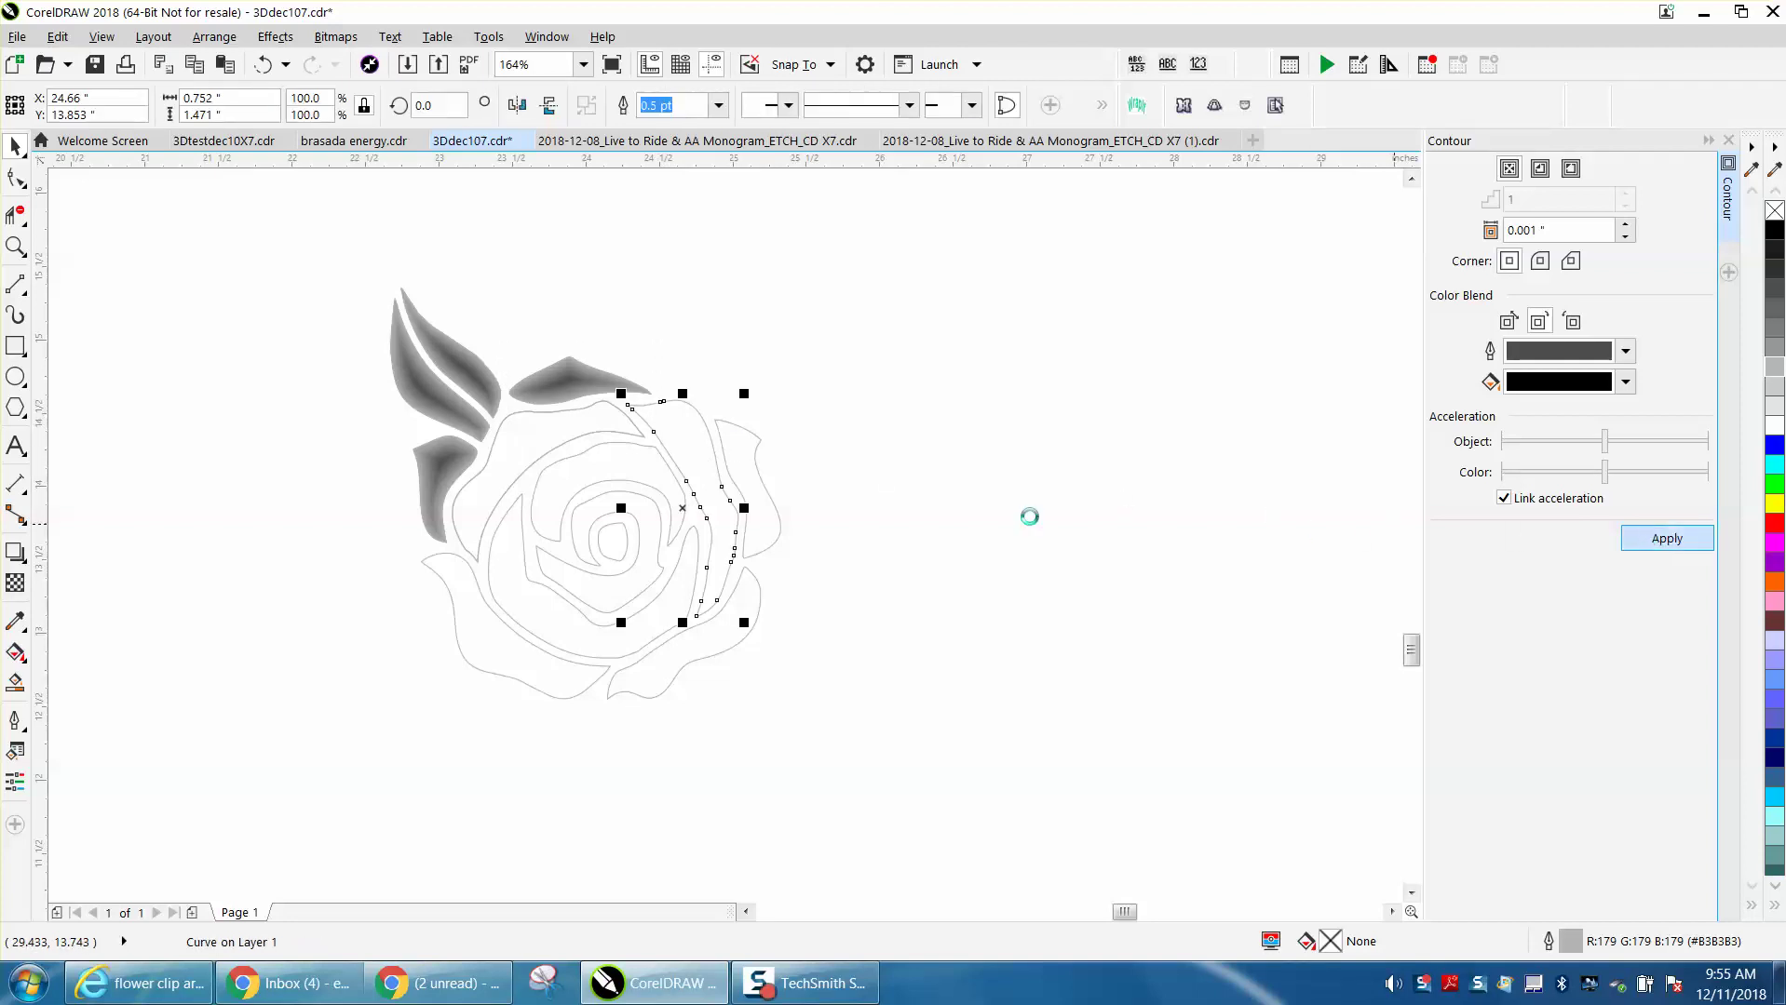
pyautogui.click(604, 421)
pyautogui.click(1662, 540)
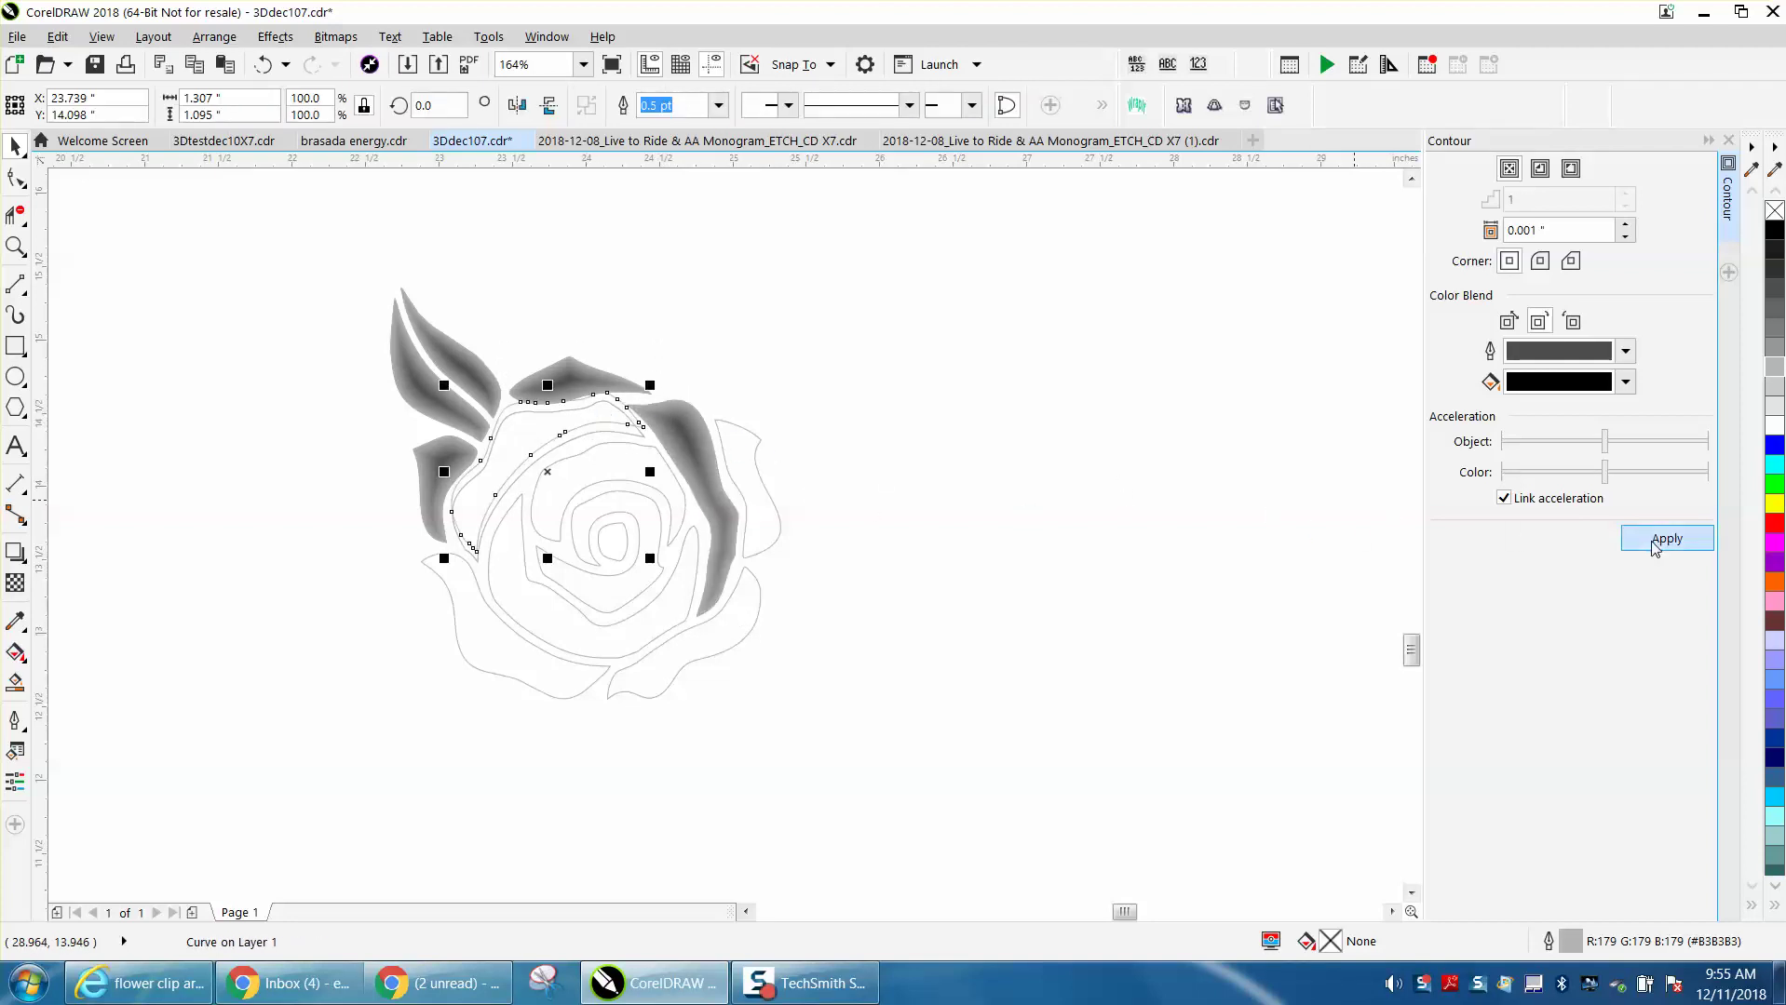
pyautogui.click(453, 581)
pyautogui.click(1664, 538)
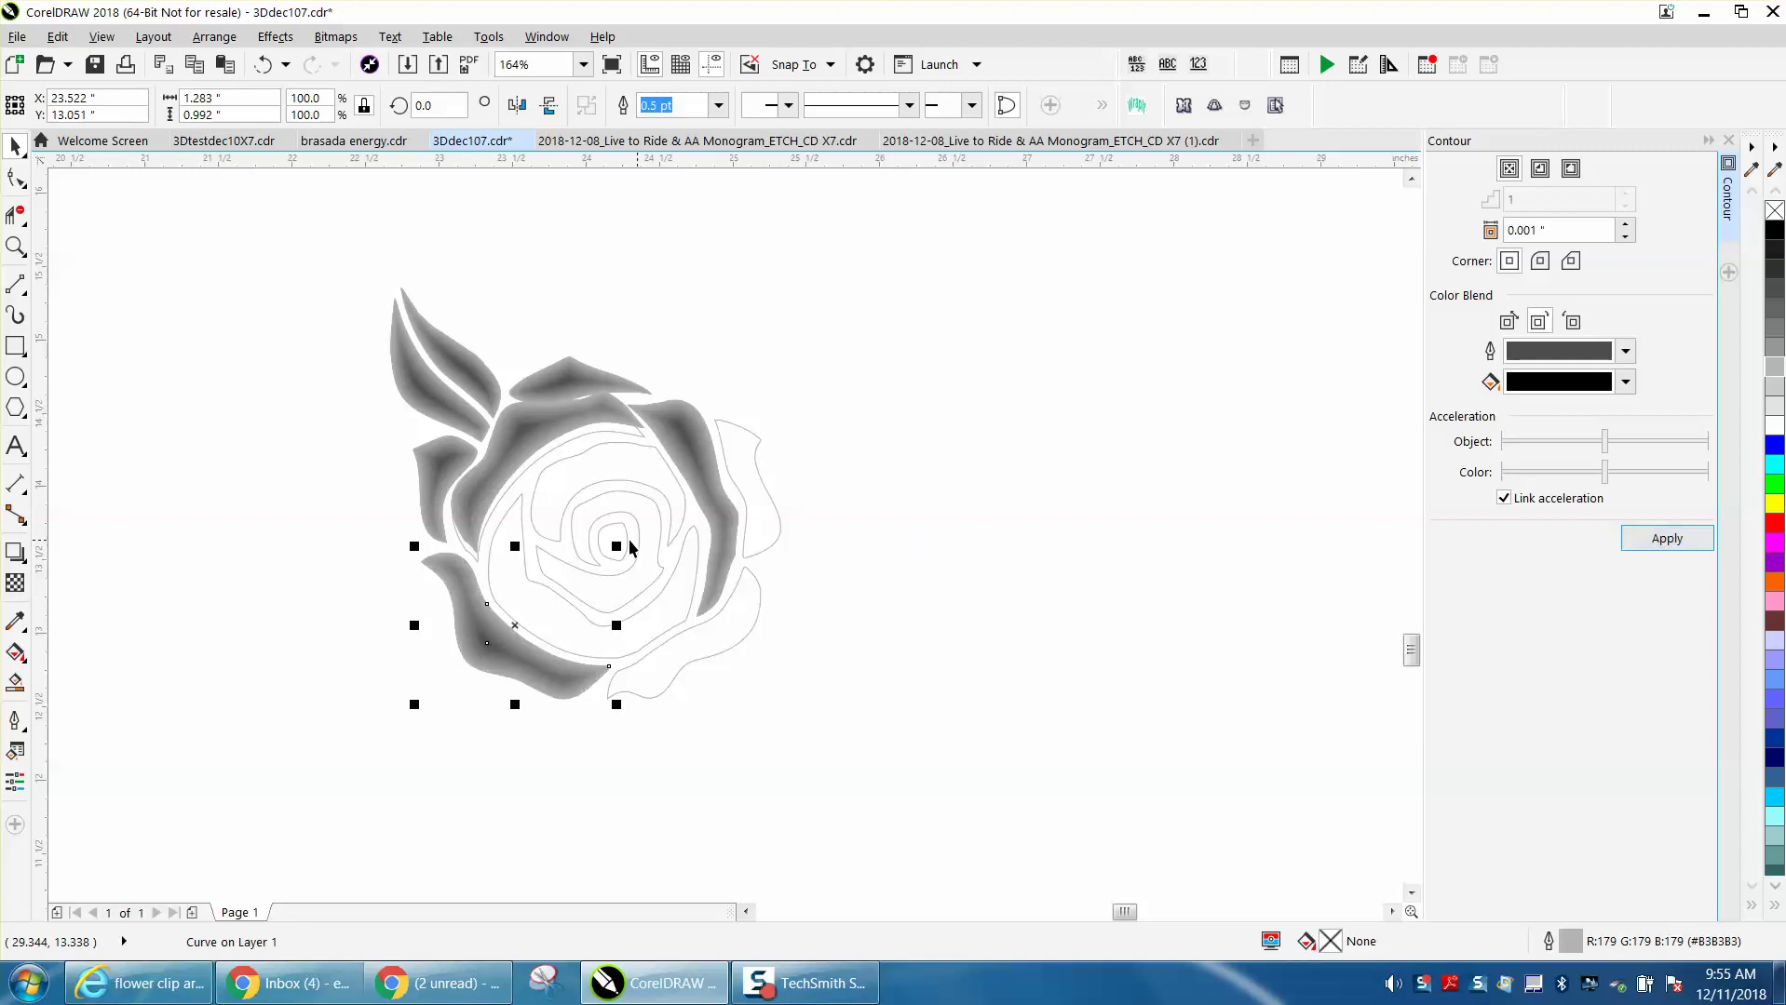
pyautogui.click(512, 568)
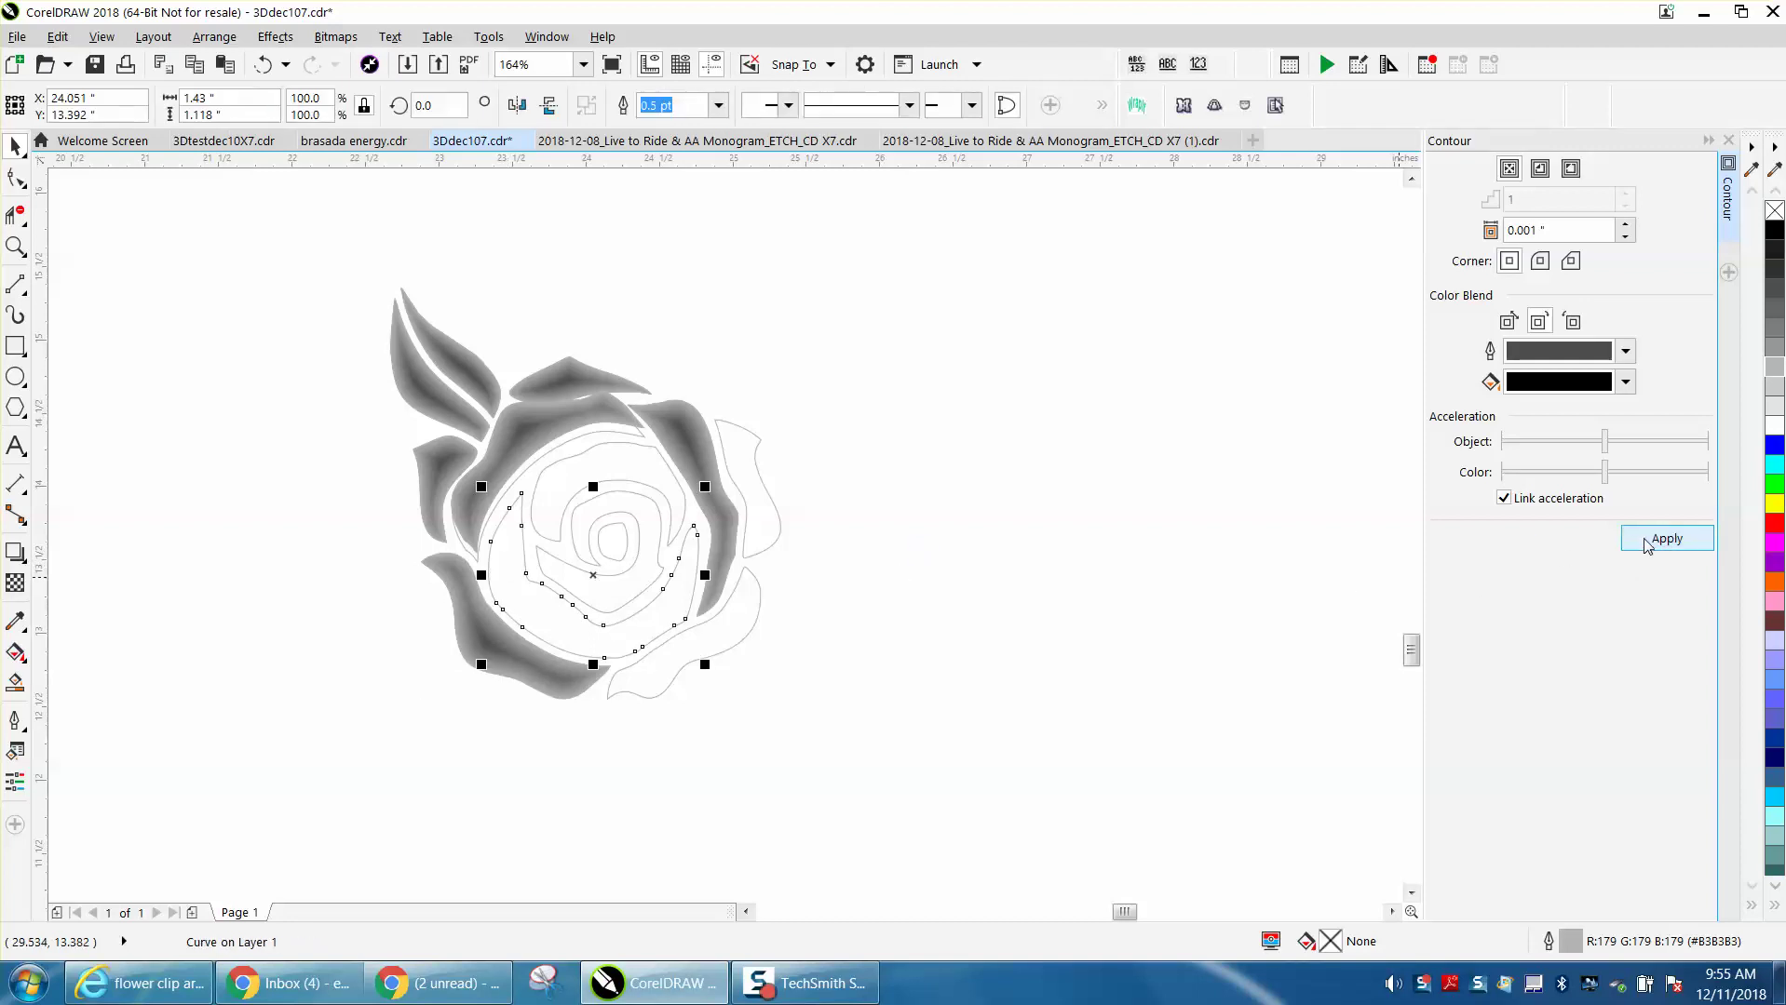
pyautogui.click(1664, 538)
# Contour-shade the inner spiral, centre curve, surrounding ring, outer right petal and lower outline curve.
pyautogui.click(574, 478)
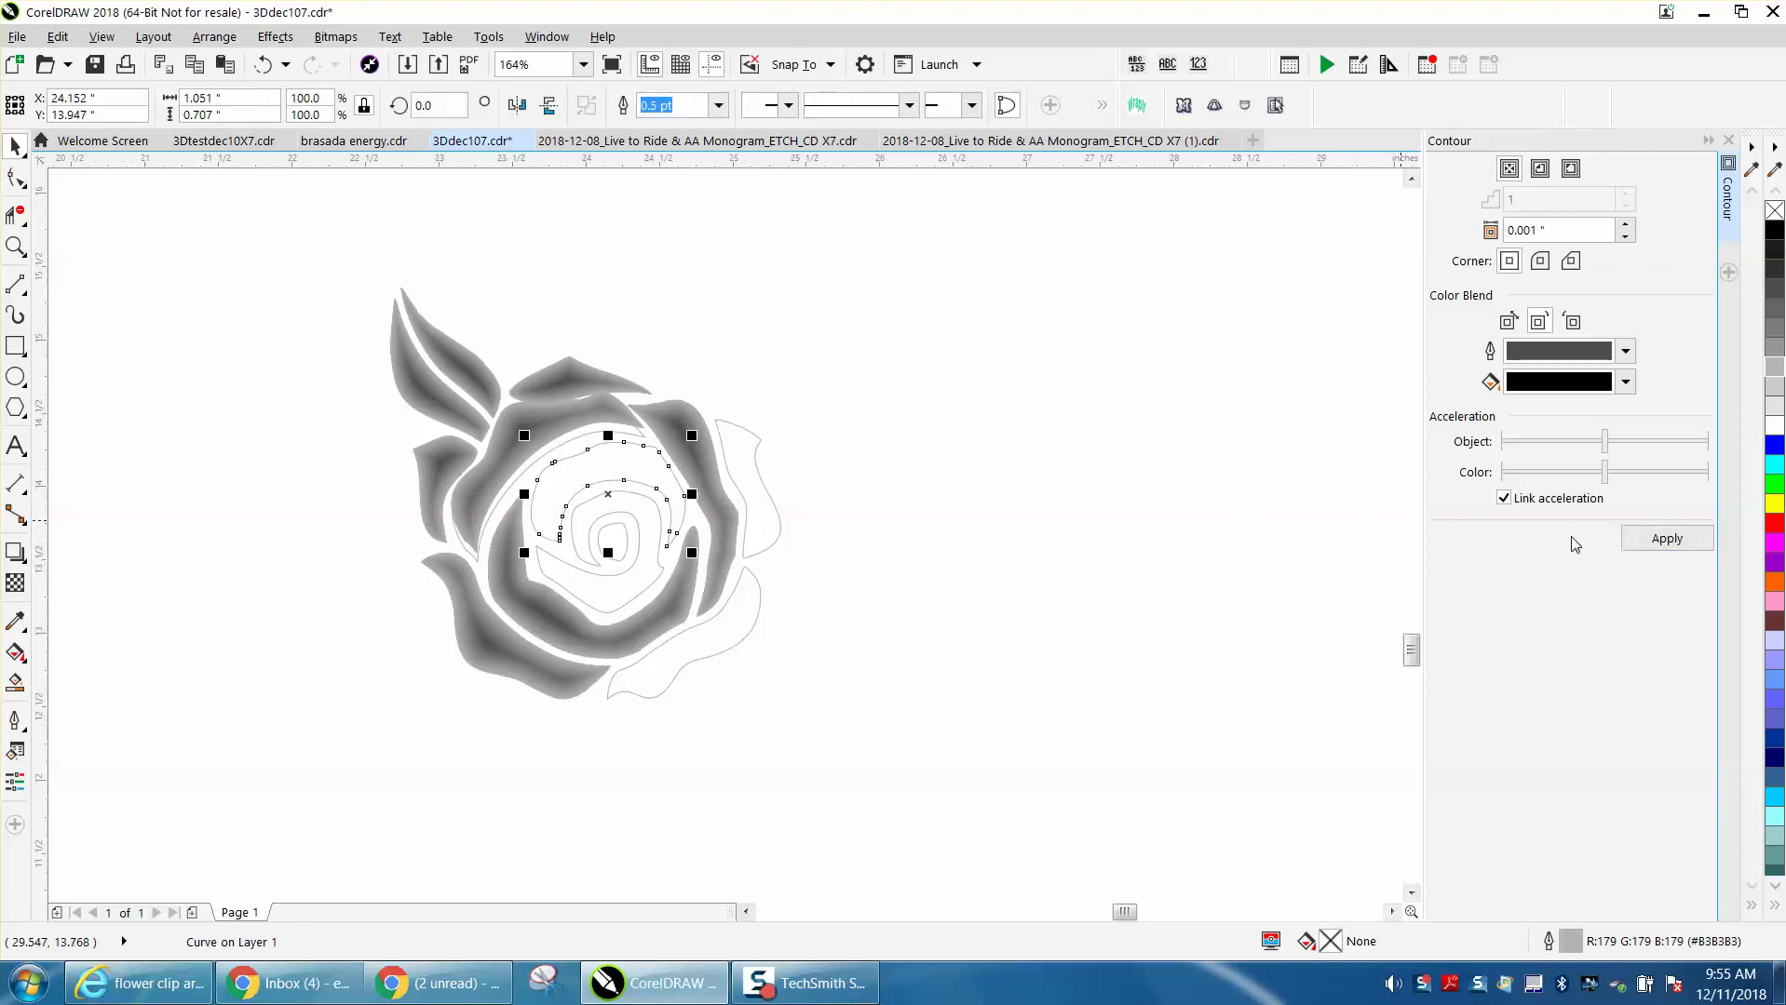
pyautogui.click(1664, 539)
pyautogui.click(615, 541)
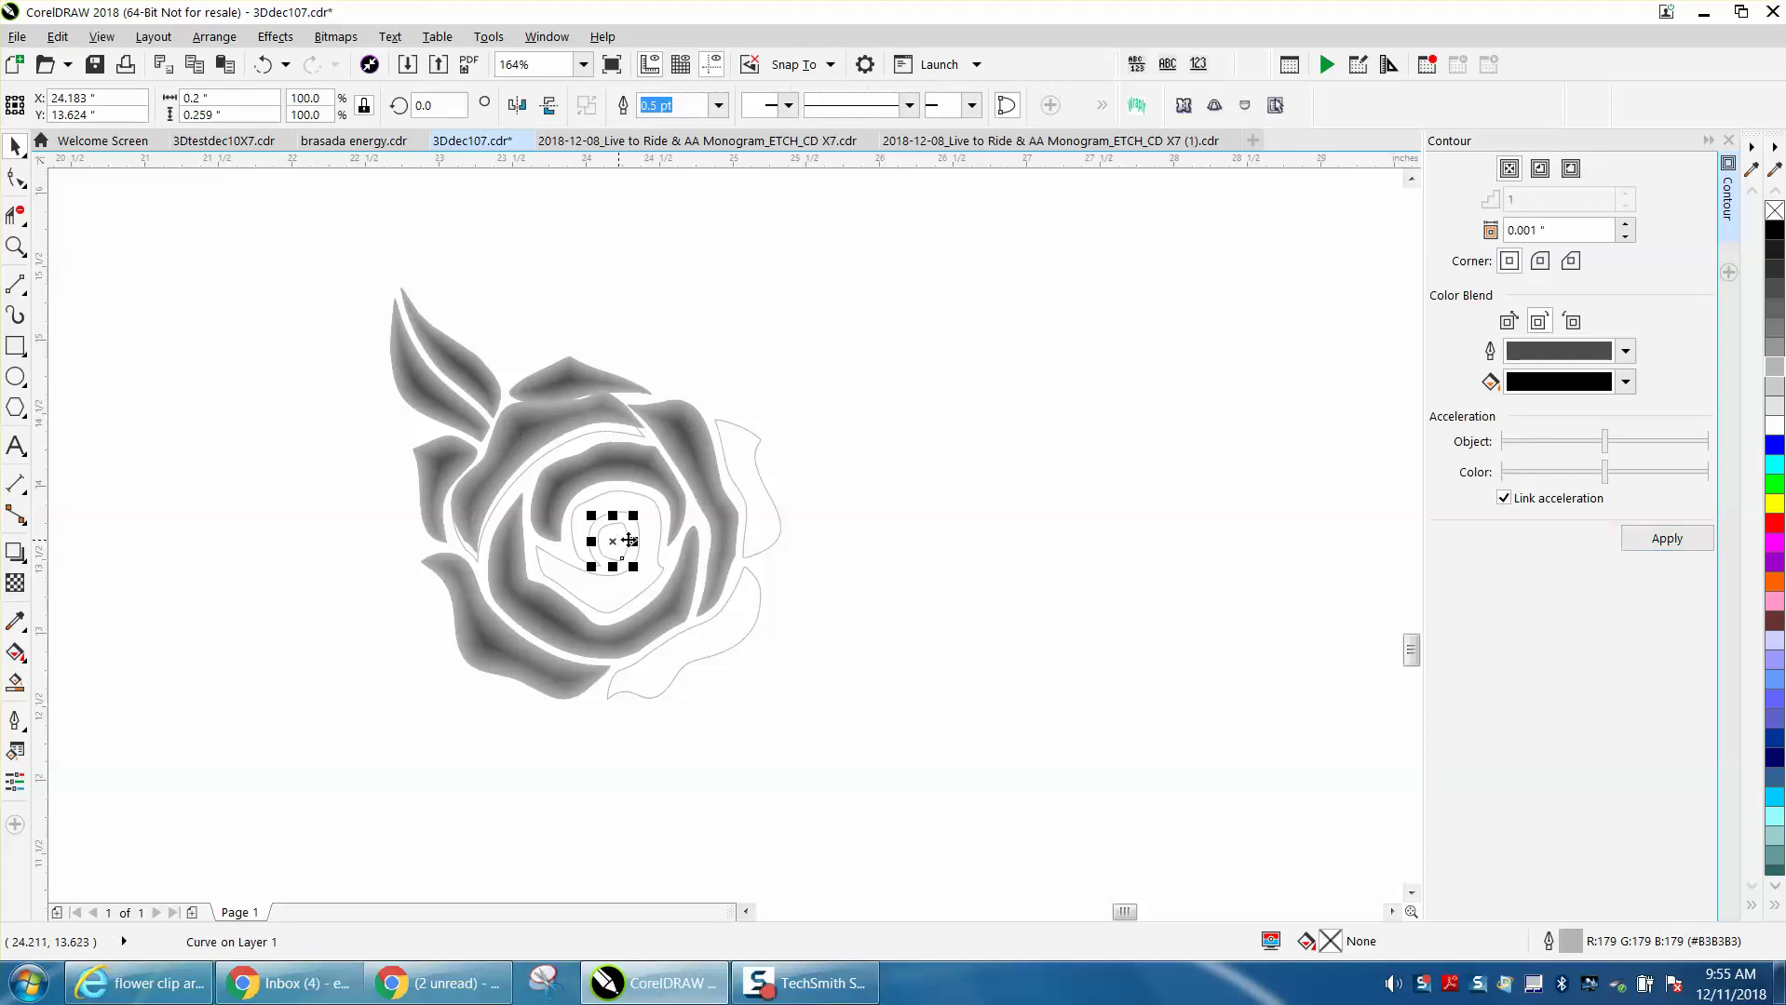
pyautogui.click(1665, 538)
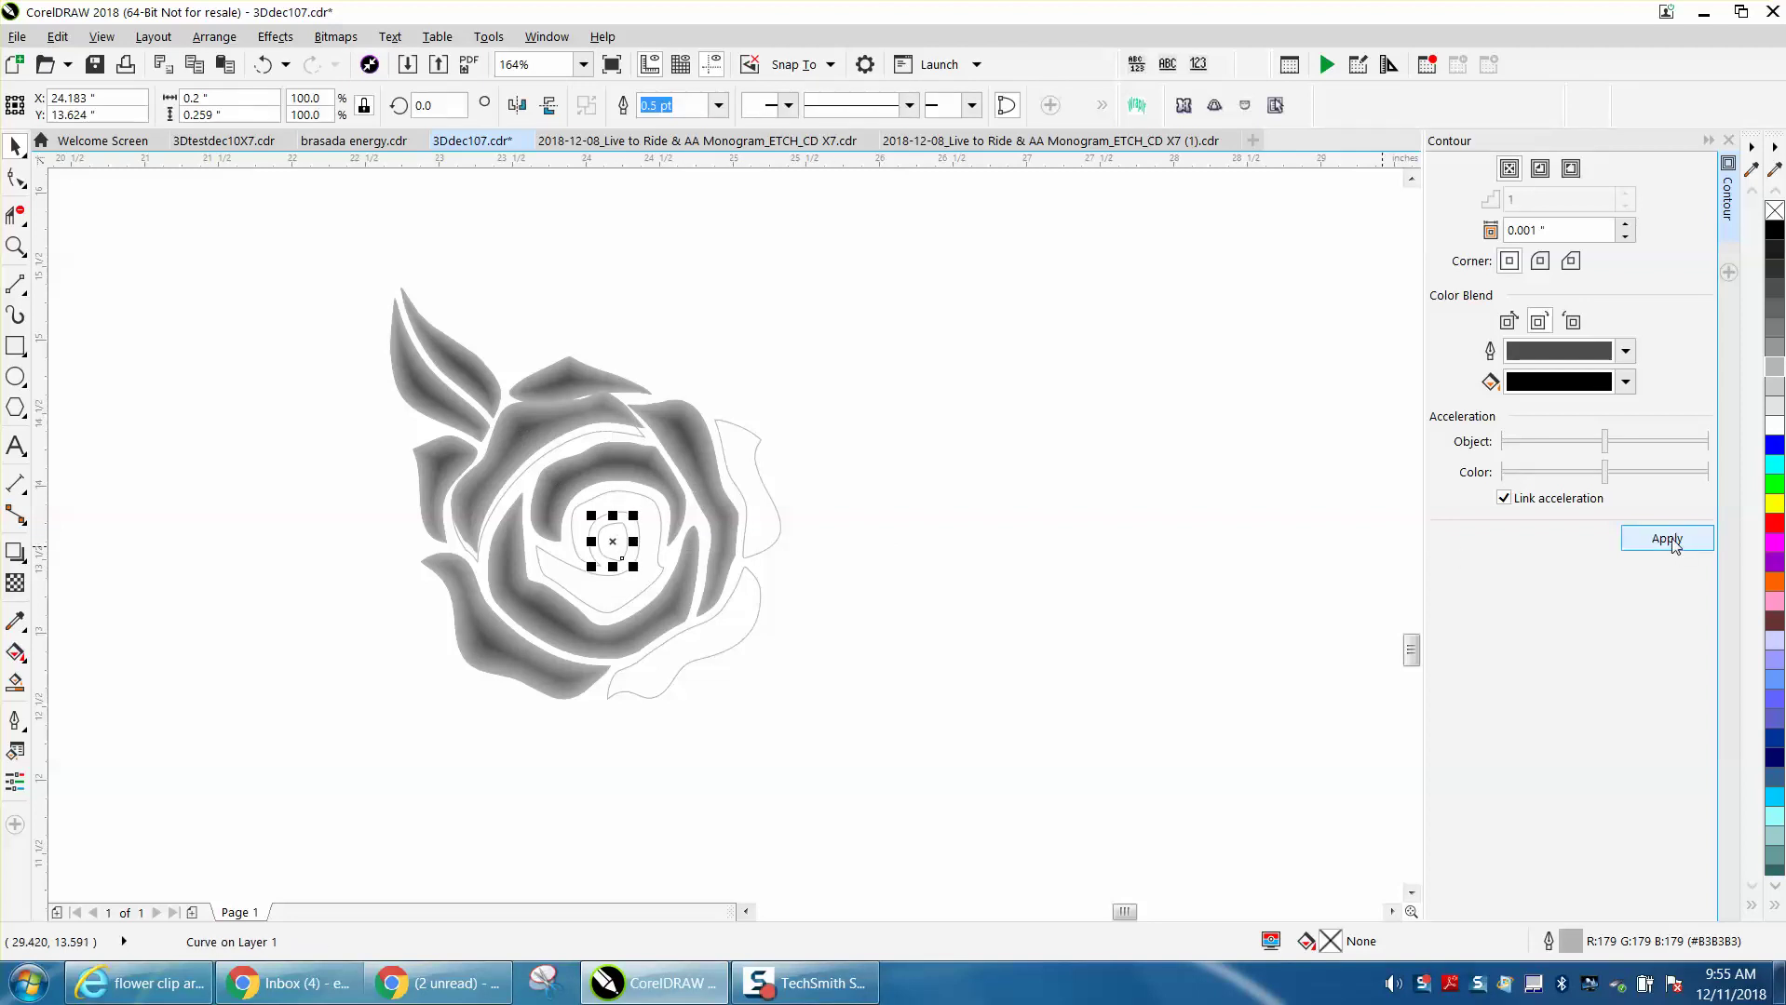
pyautogui.click(654, 570)
pyautogui.click(1664, 538)
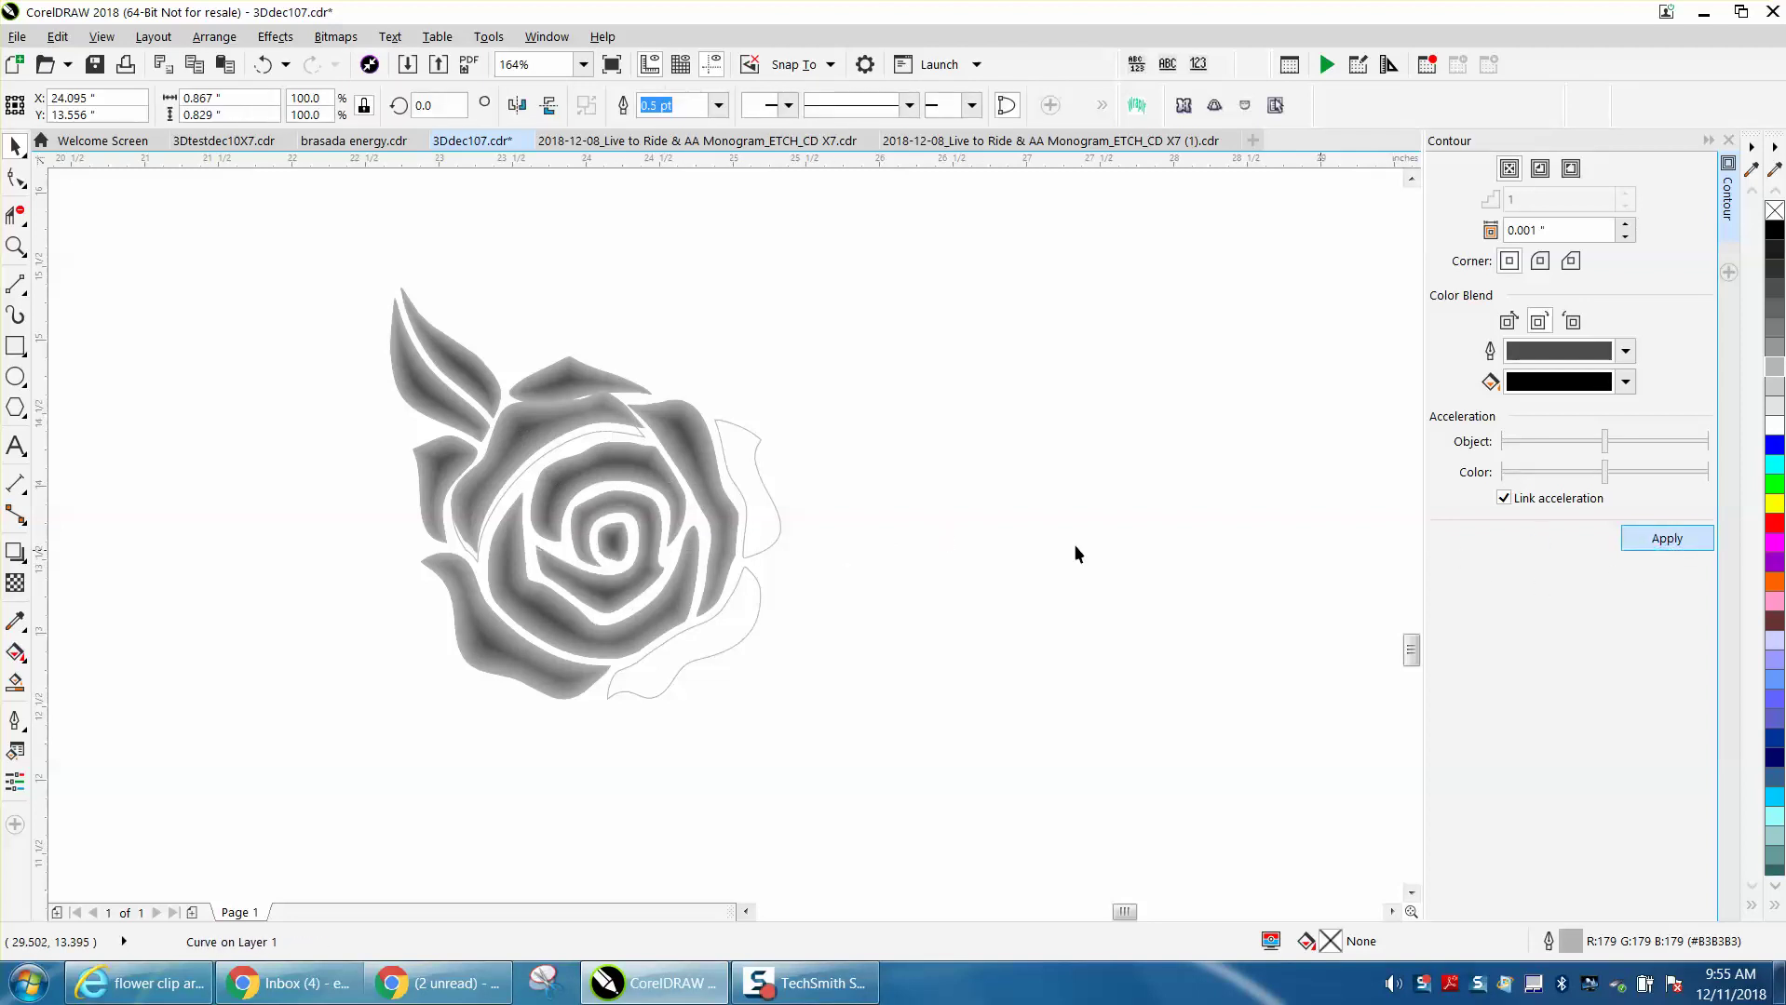
pyautogui.click(782, 517)
pyautogui.click(1631, 542)
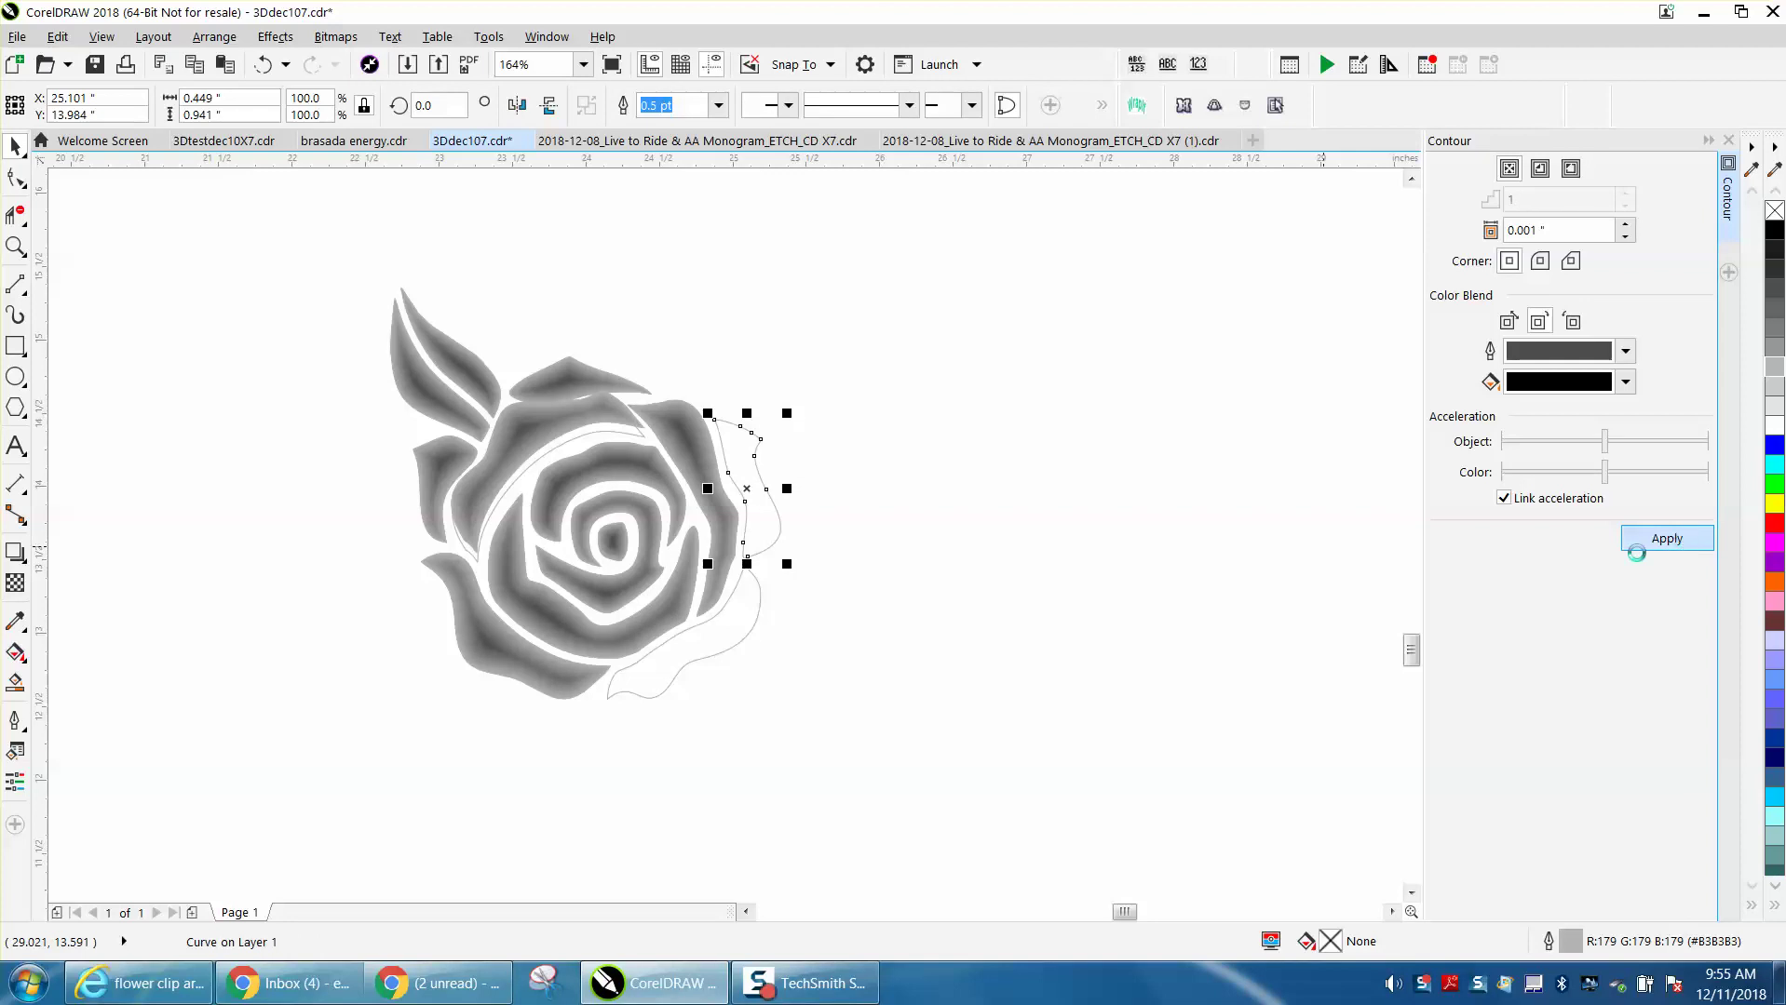
pyautogui.click(727, 600)
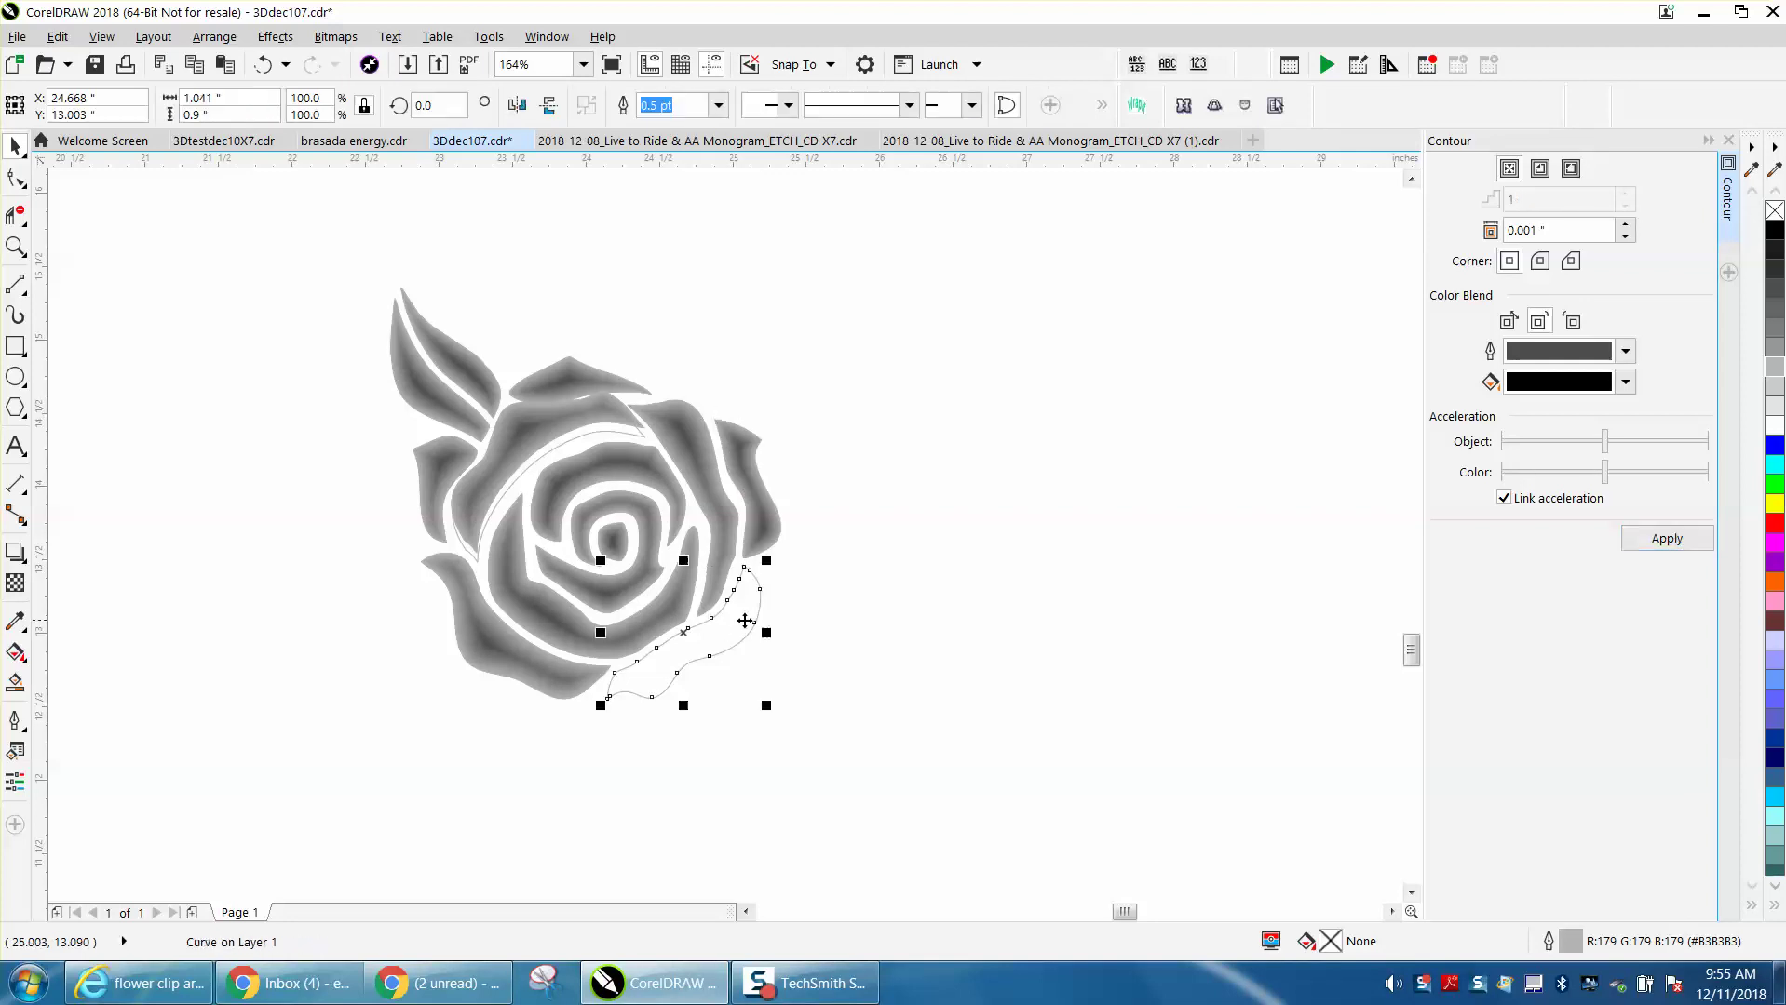
pyautogui.click(1641, 549)
pyautogui.scroll(-3, 898, 528)
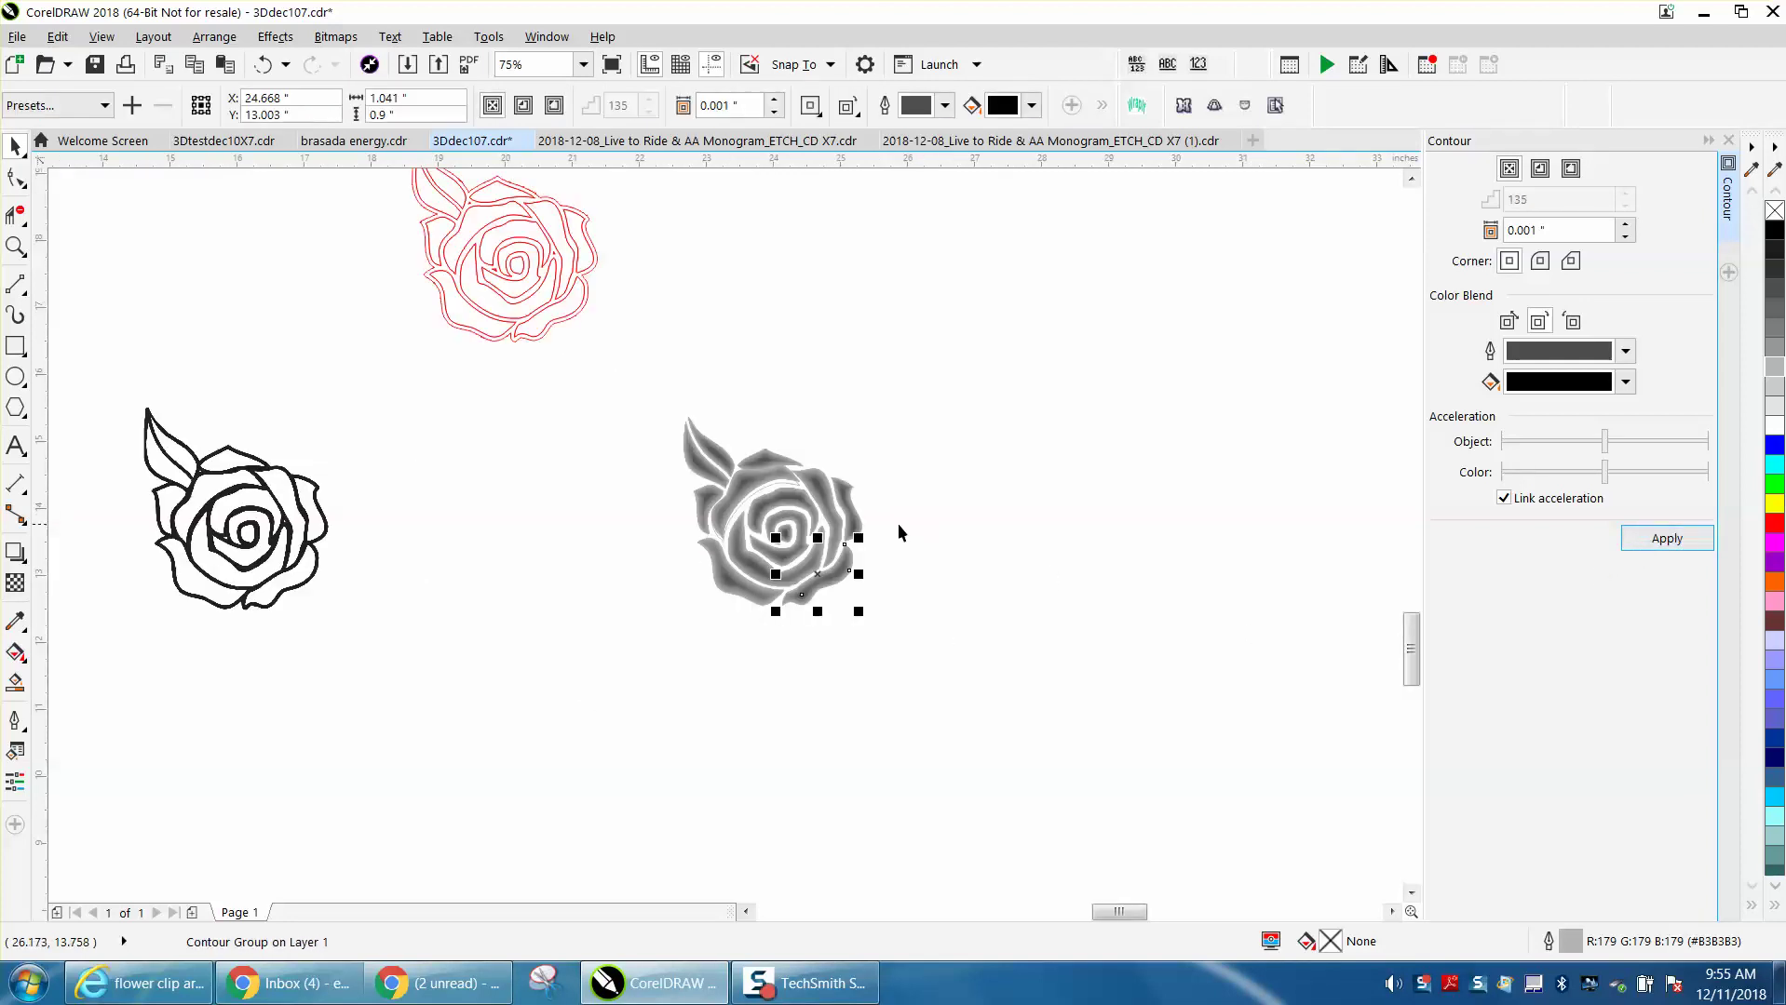
# Convert the shaded rose to a 300 dpi Grayscale (8-bit) bitmap and nudge it left onto the outline rose.
pyautogui.moveTo(606, 374); pyautogui.dragTo(1012, 661)
pyautogui.click(335, 36)
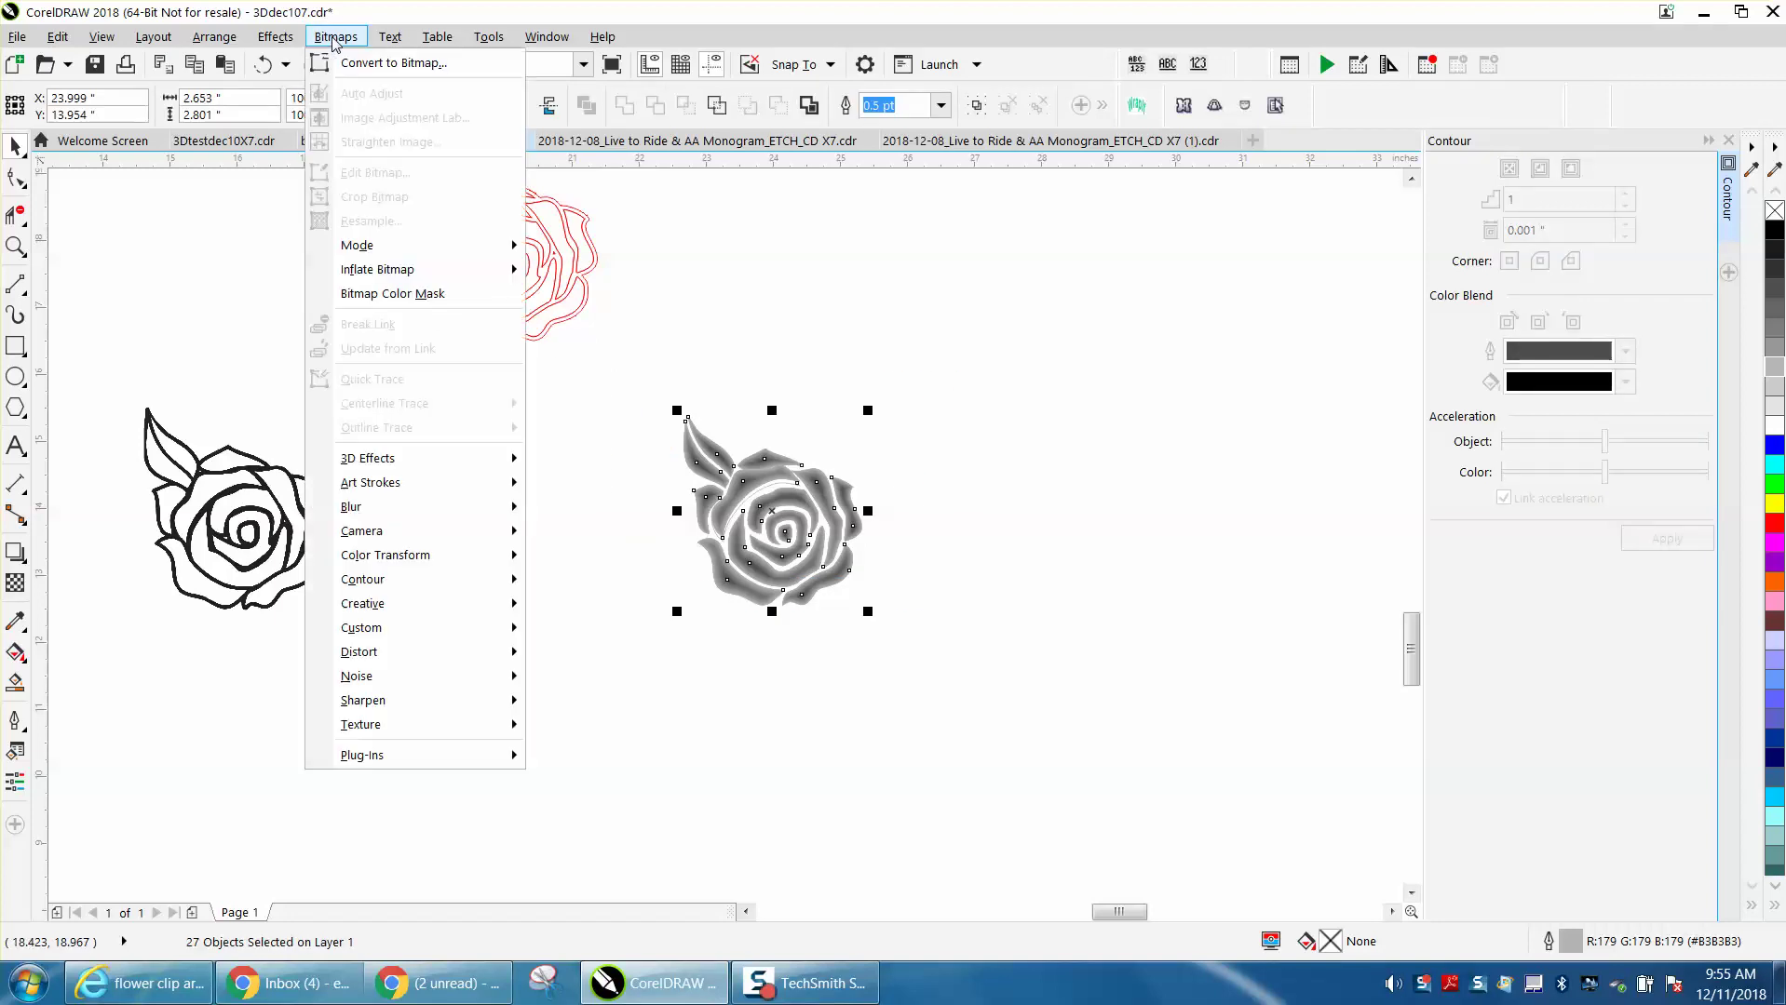
pyautogui.click(346, 62)
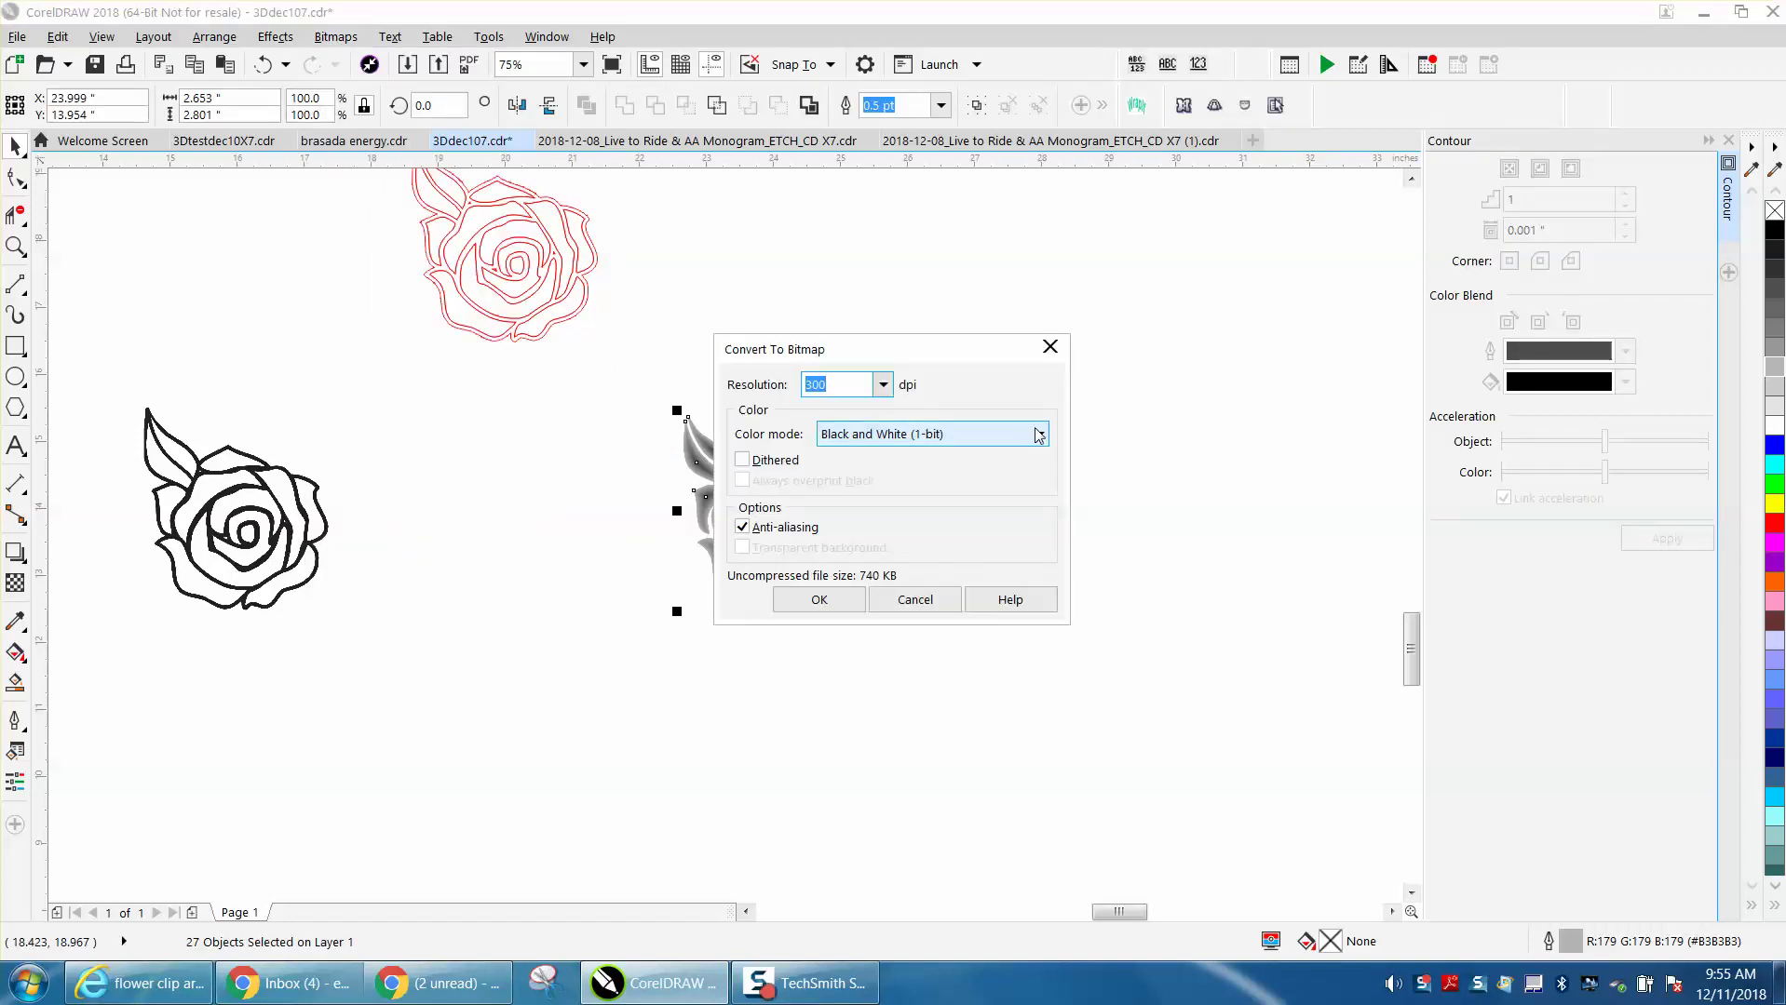
pyautogui.click(1038, 434)
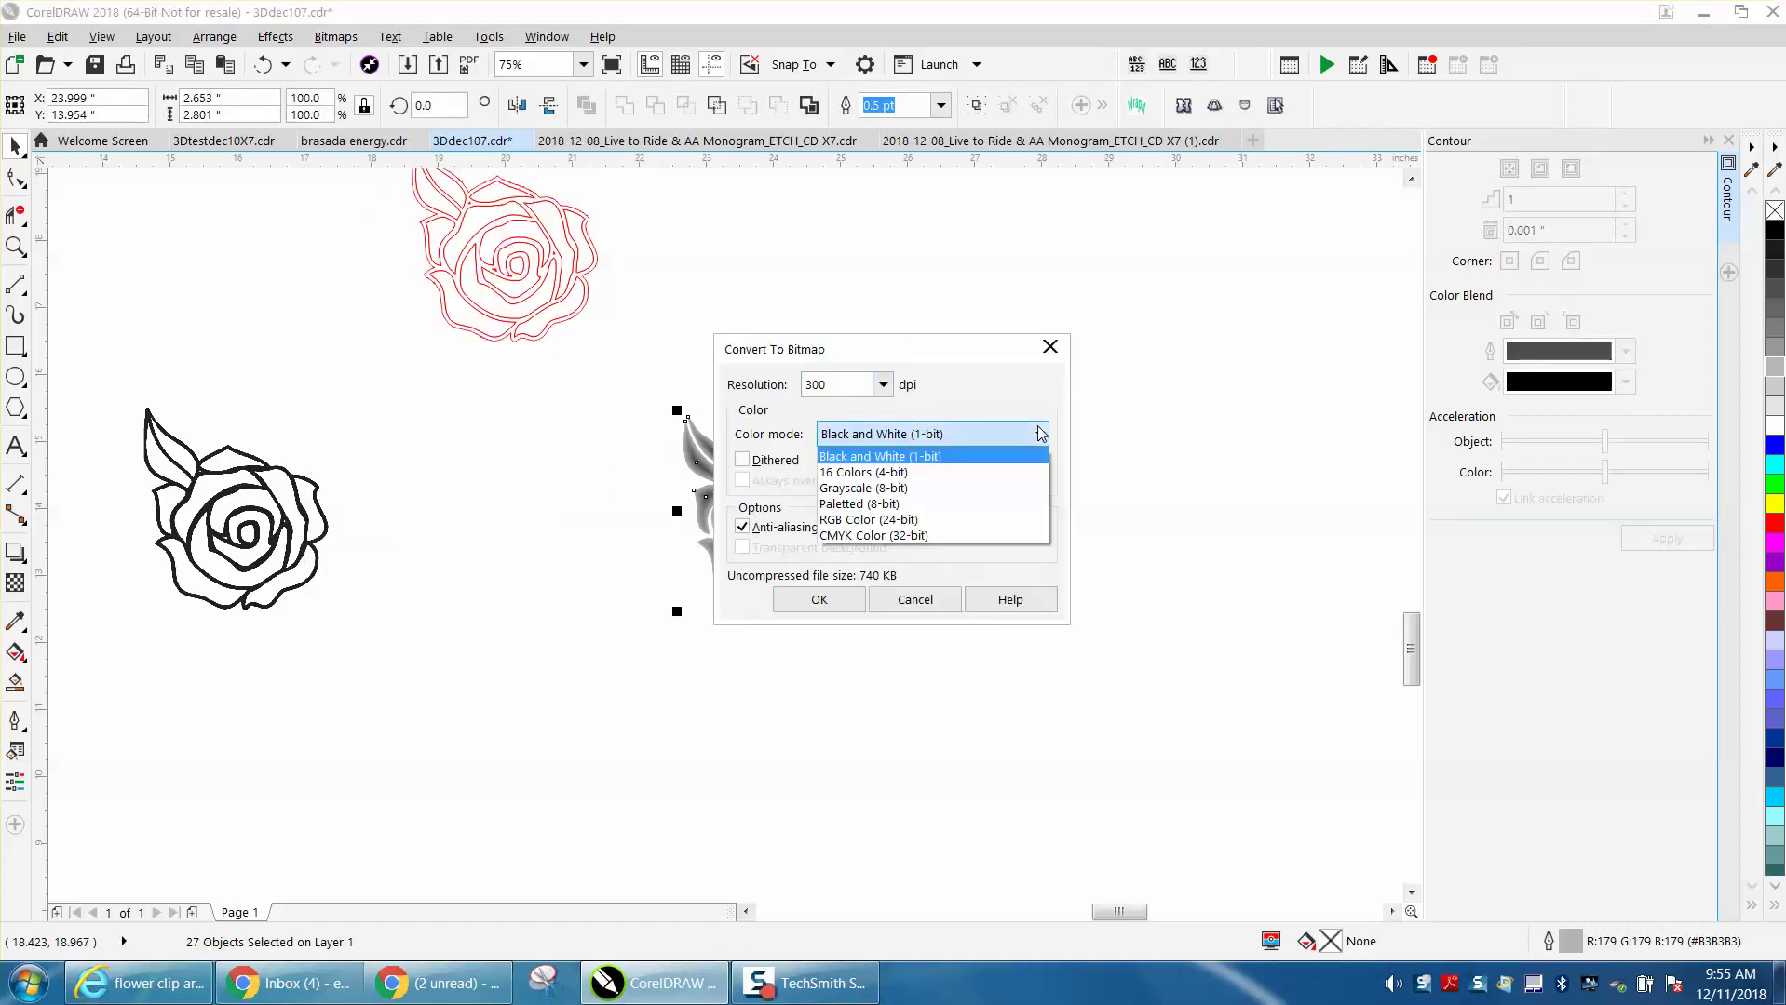
pyautogui.click(889, 493)
pyautogui.click(819, 600)
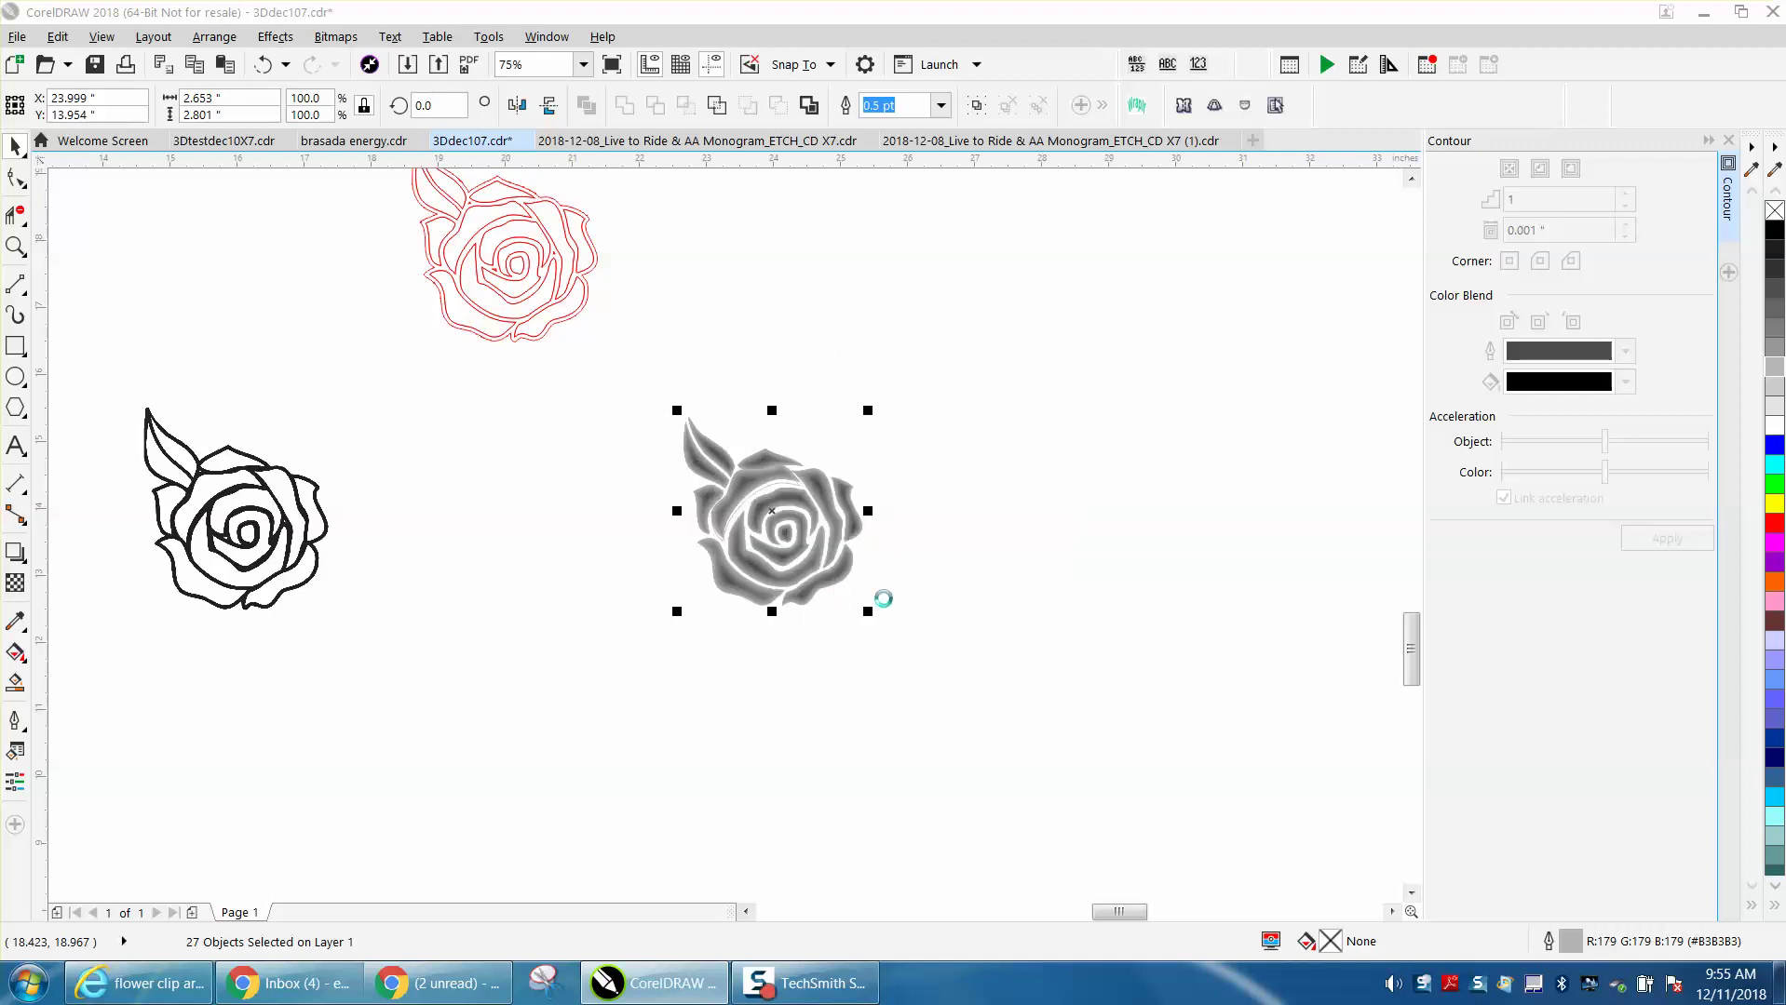
pyautogui.moveTo(650, 402); pyautogui.dragTo(979, 643)
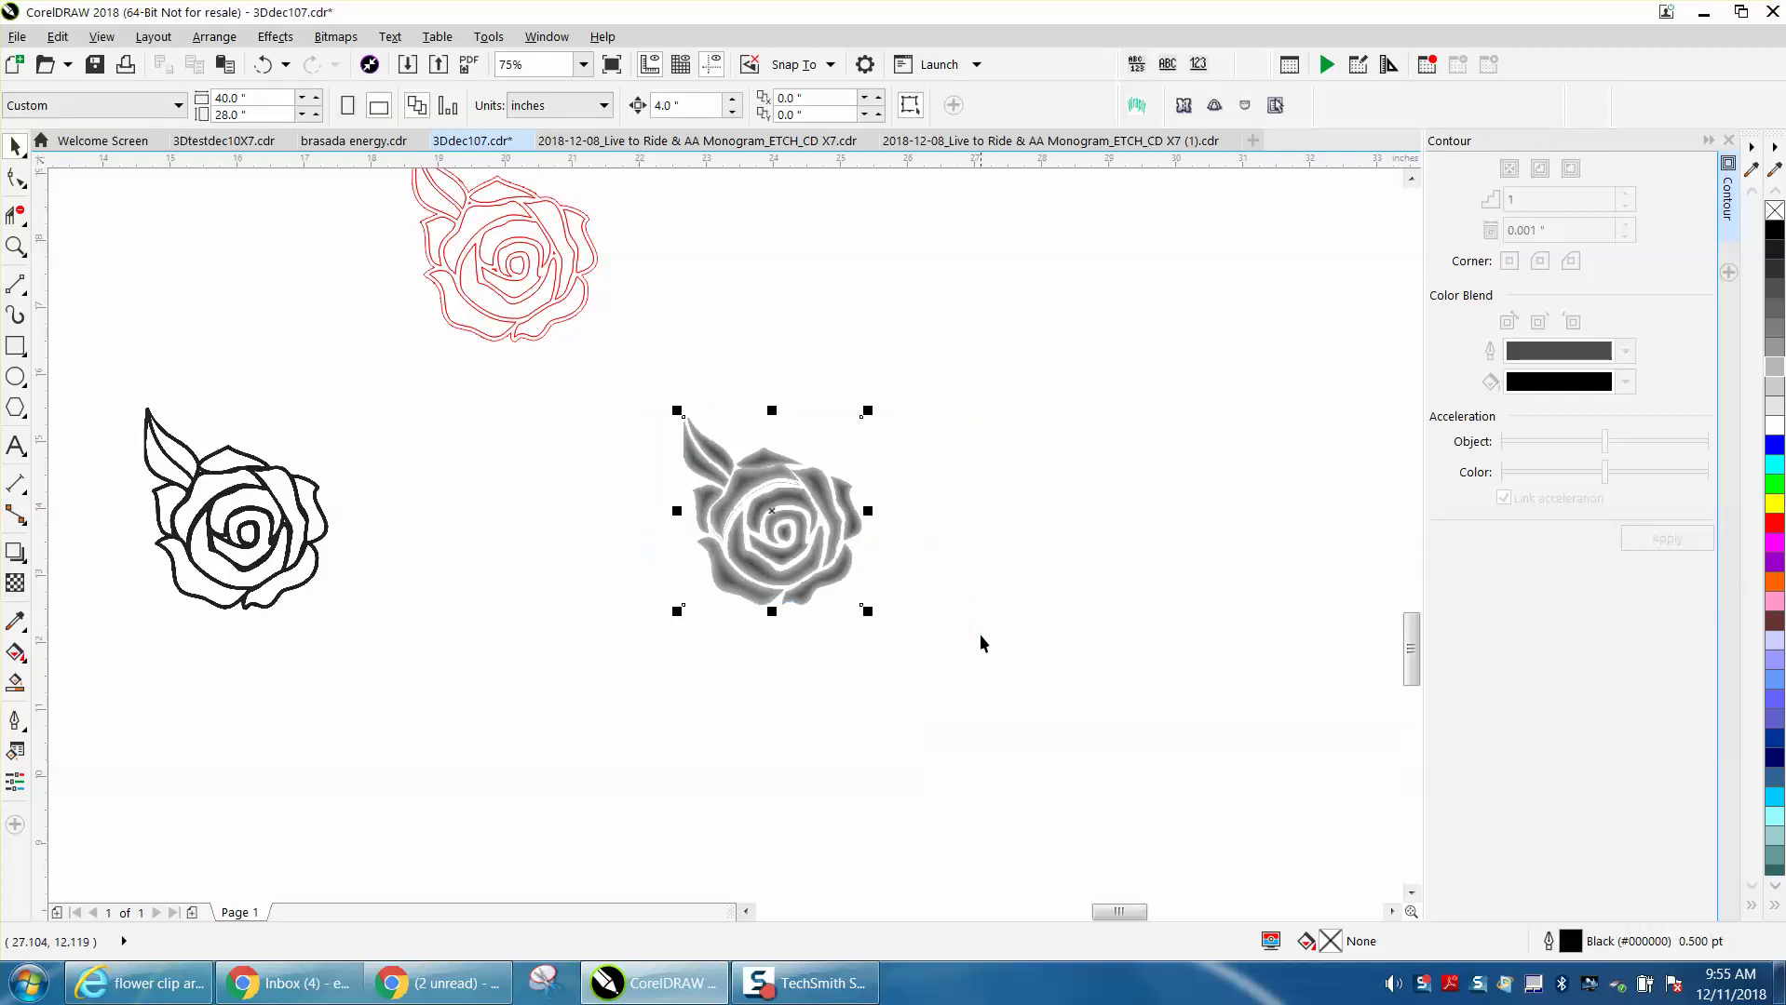
pyautogui.press('Left')
pyautogui.press('Left')
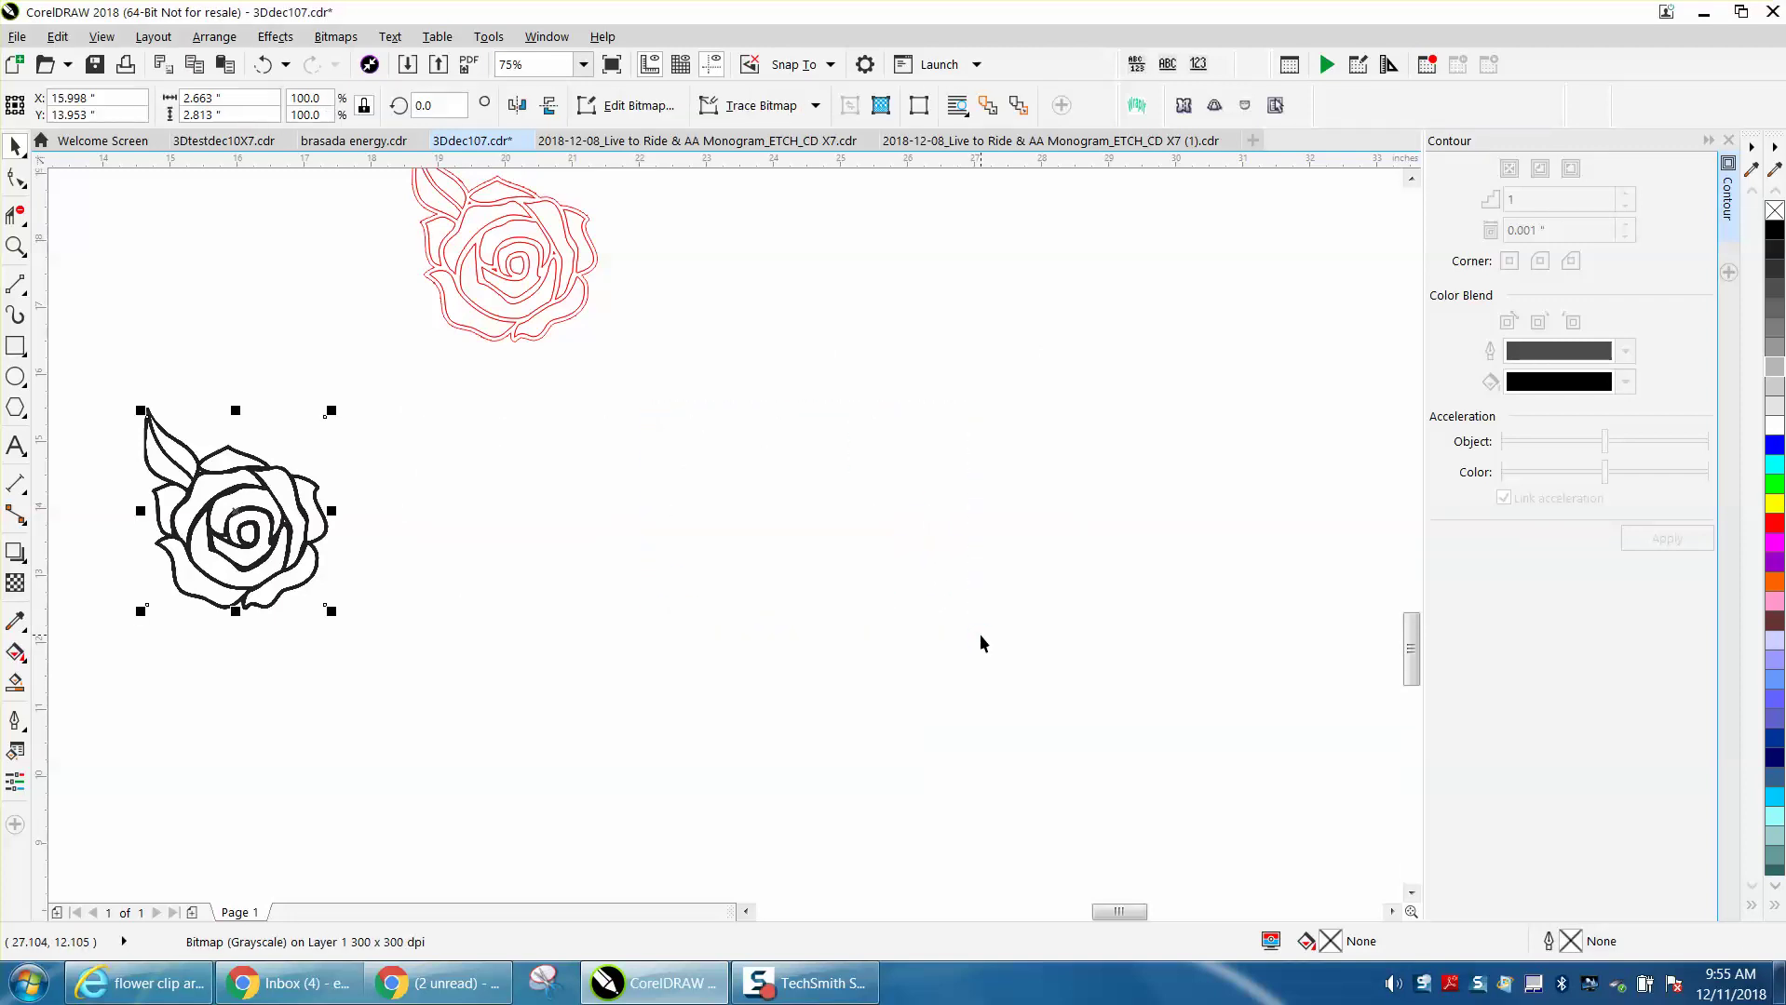
# Bring the grayscale rose bitmap To Front of Page and zoom in to check it.
pyautogui.click(214, 37)
pyautogui.moveTo(252, 363)
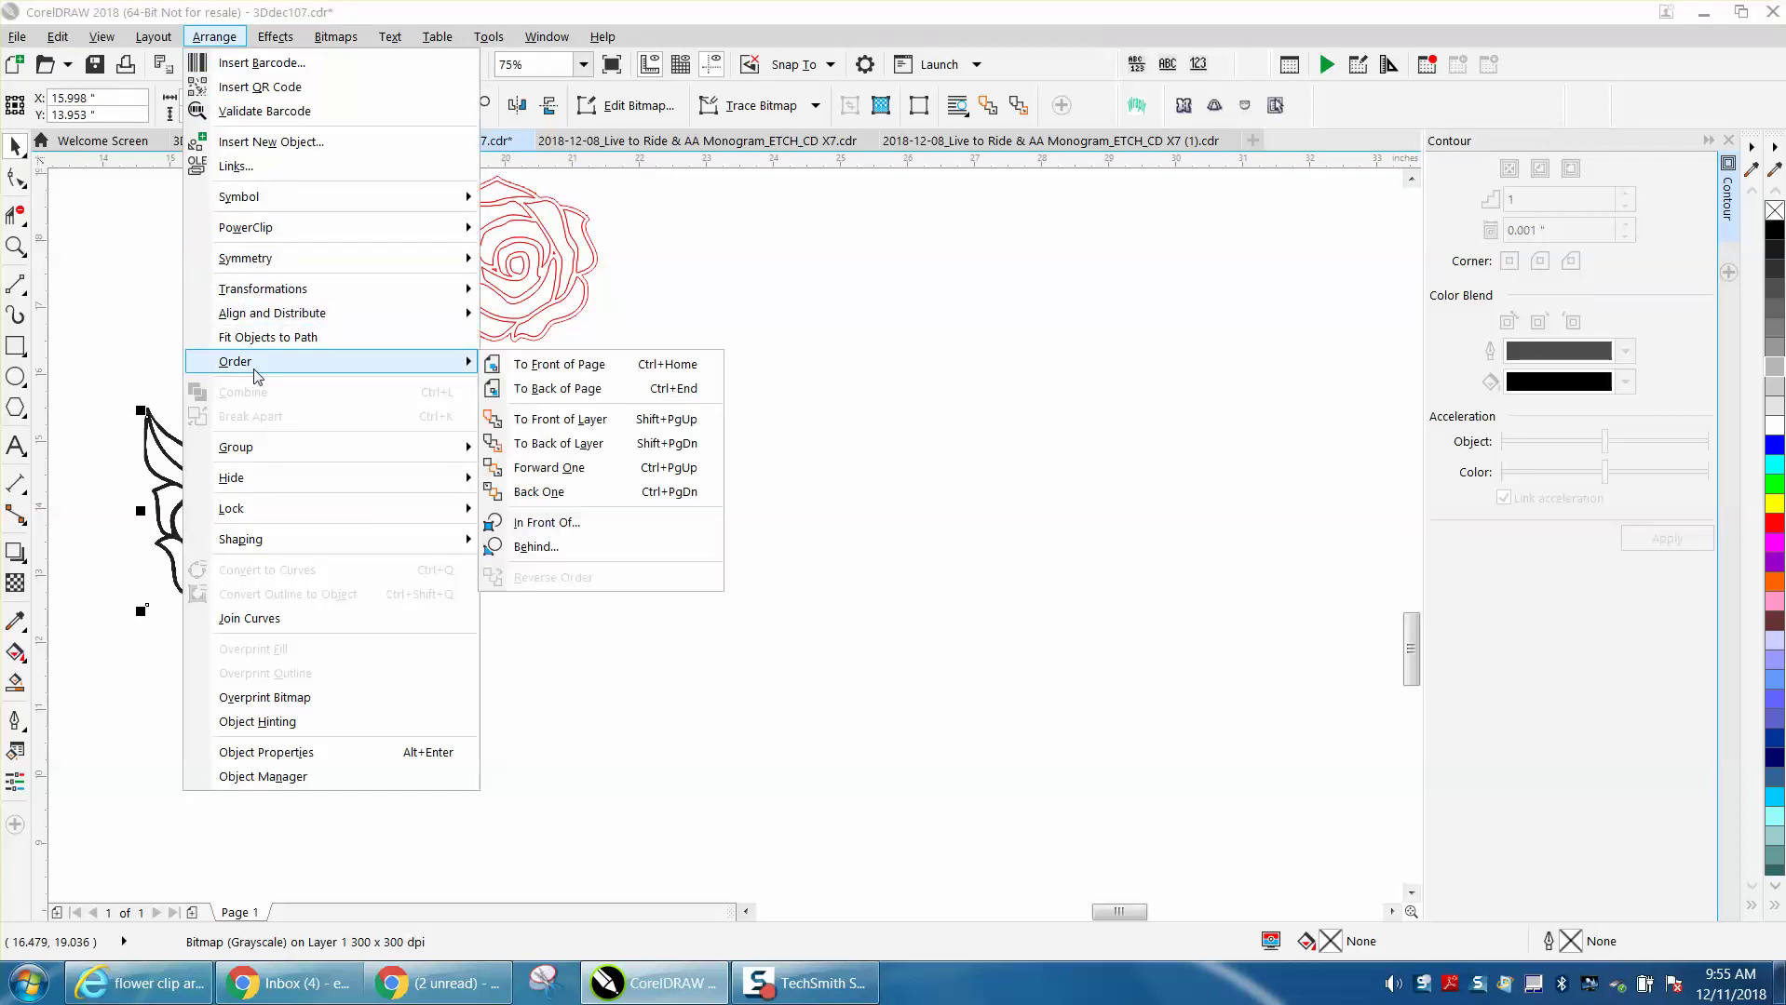
pyautogui.click(514, 366)
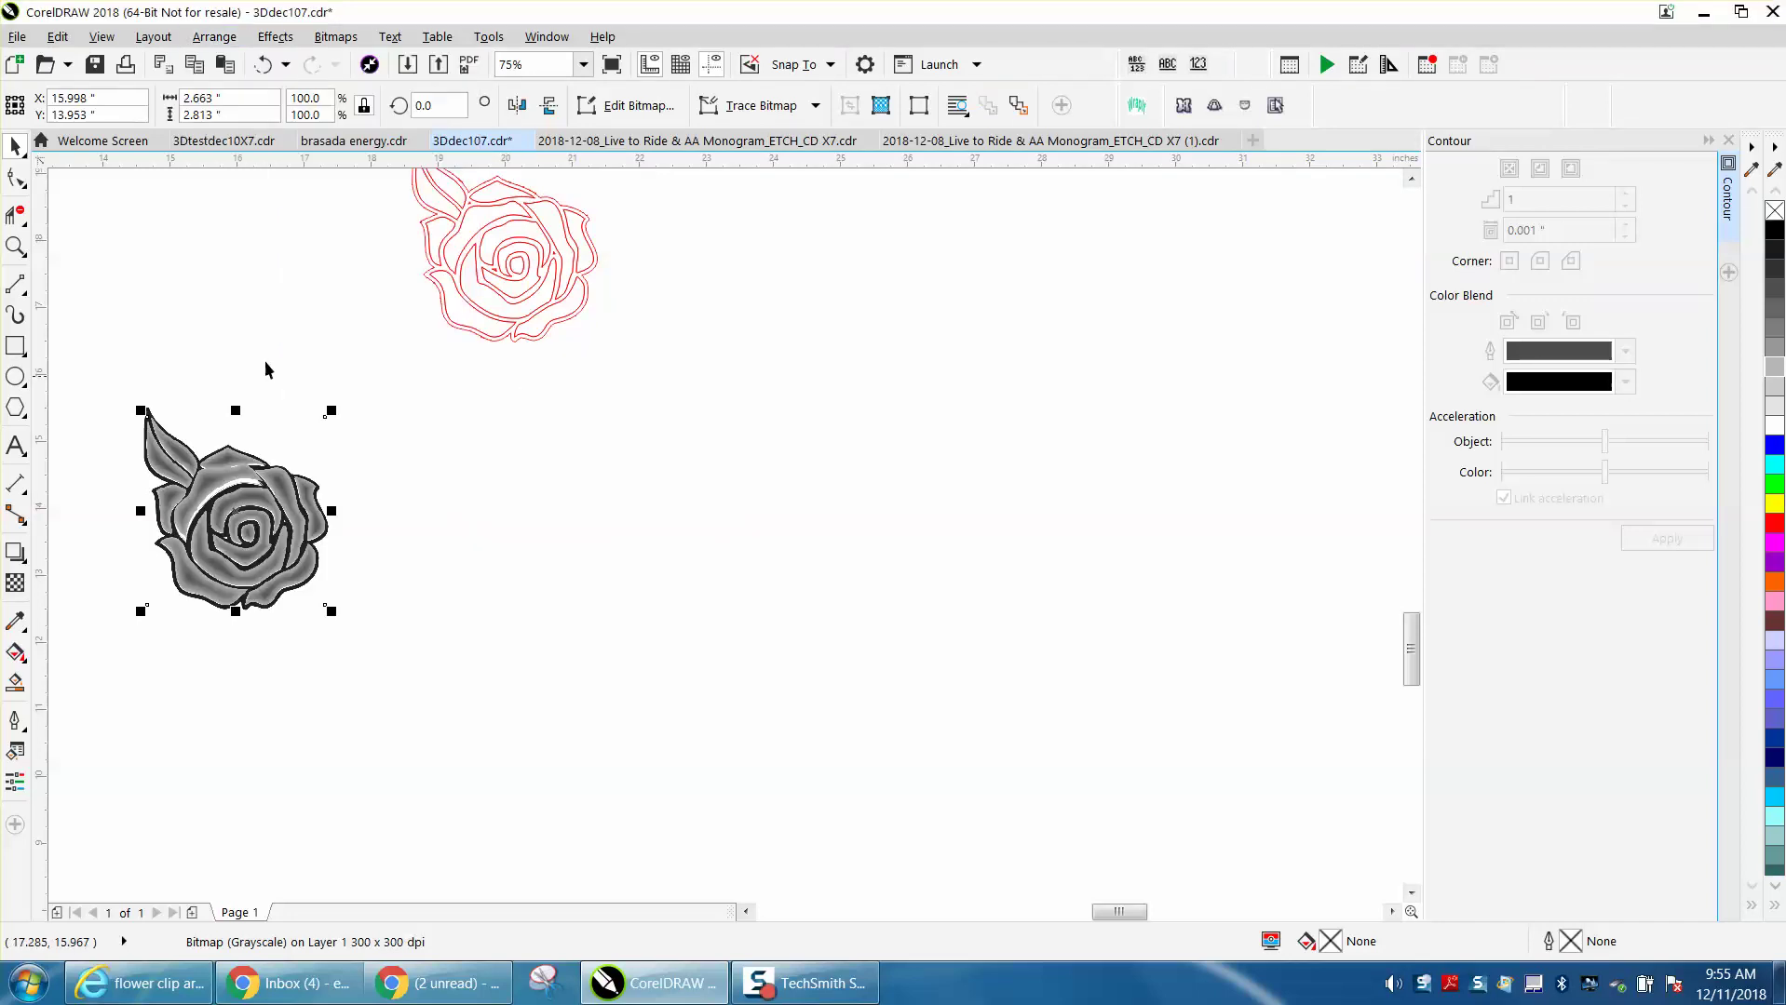
pyautogui.click(16, 247)
pyautogui.moveTo(125, 410); pyautogui.dragTo(366, 620)
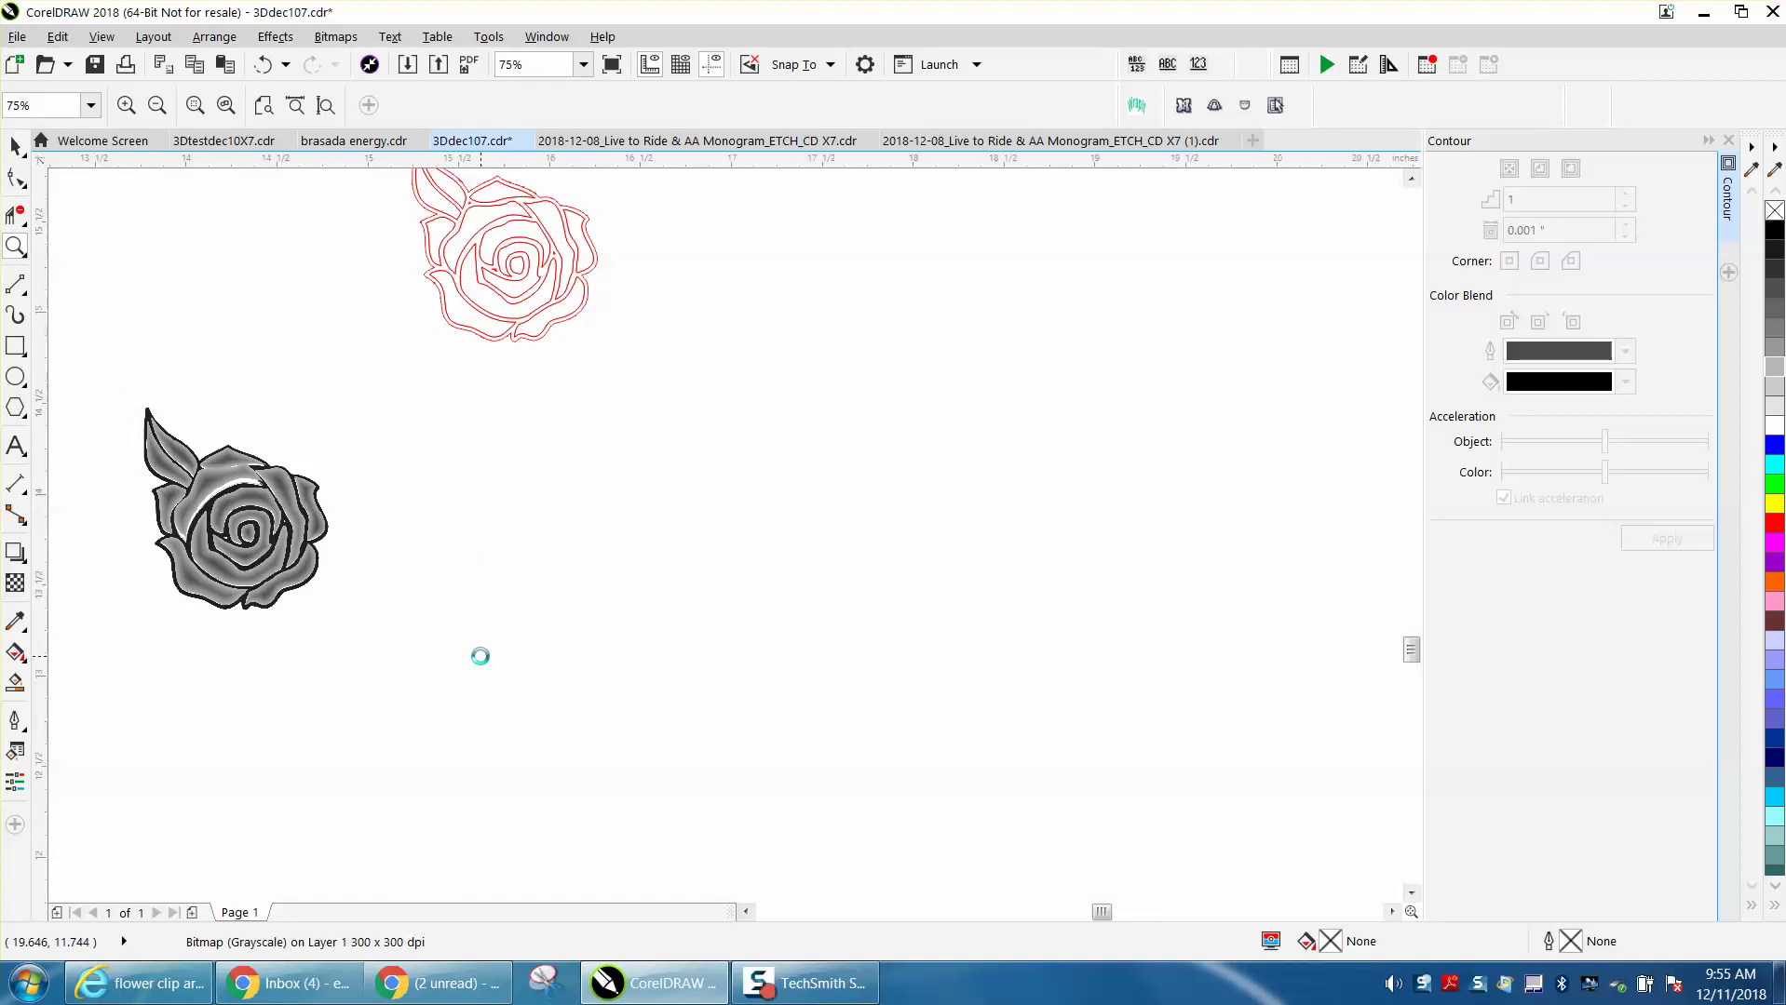
# Undo four times to revert the bitmap back to separate vector shapes.
pyautogui.click(262, 69)
pyautogui.click(263, 67)
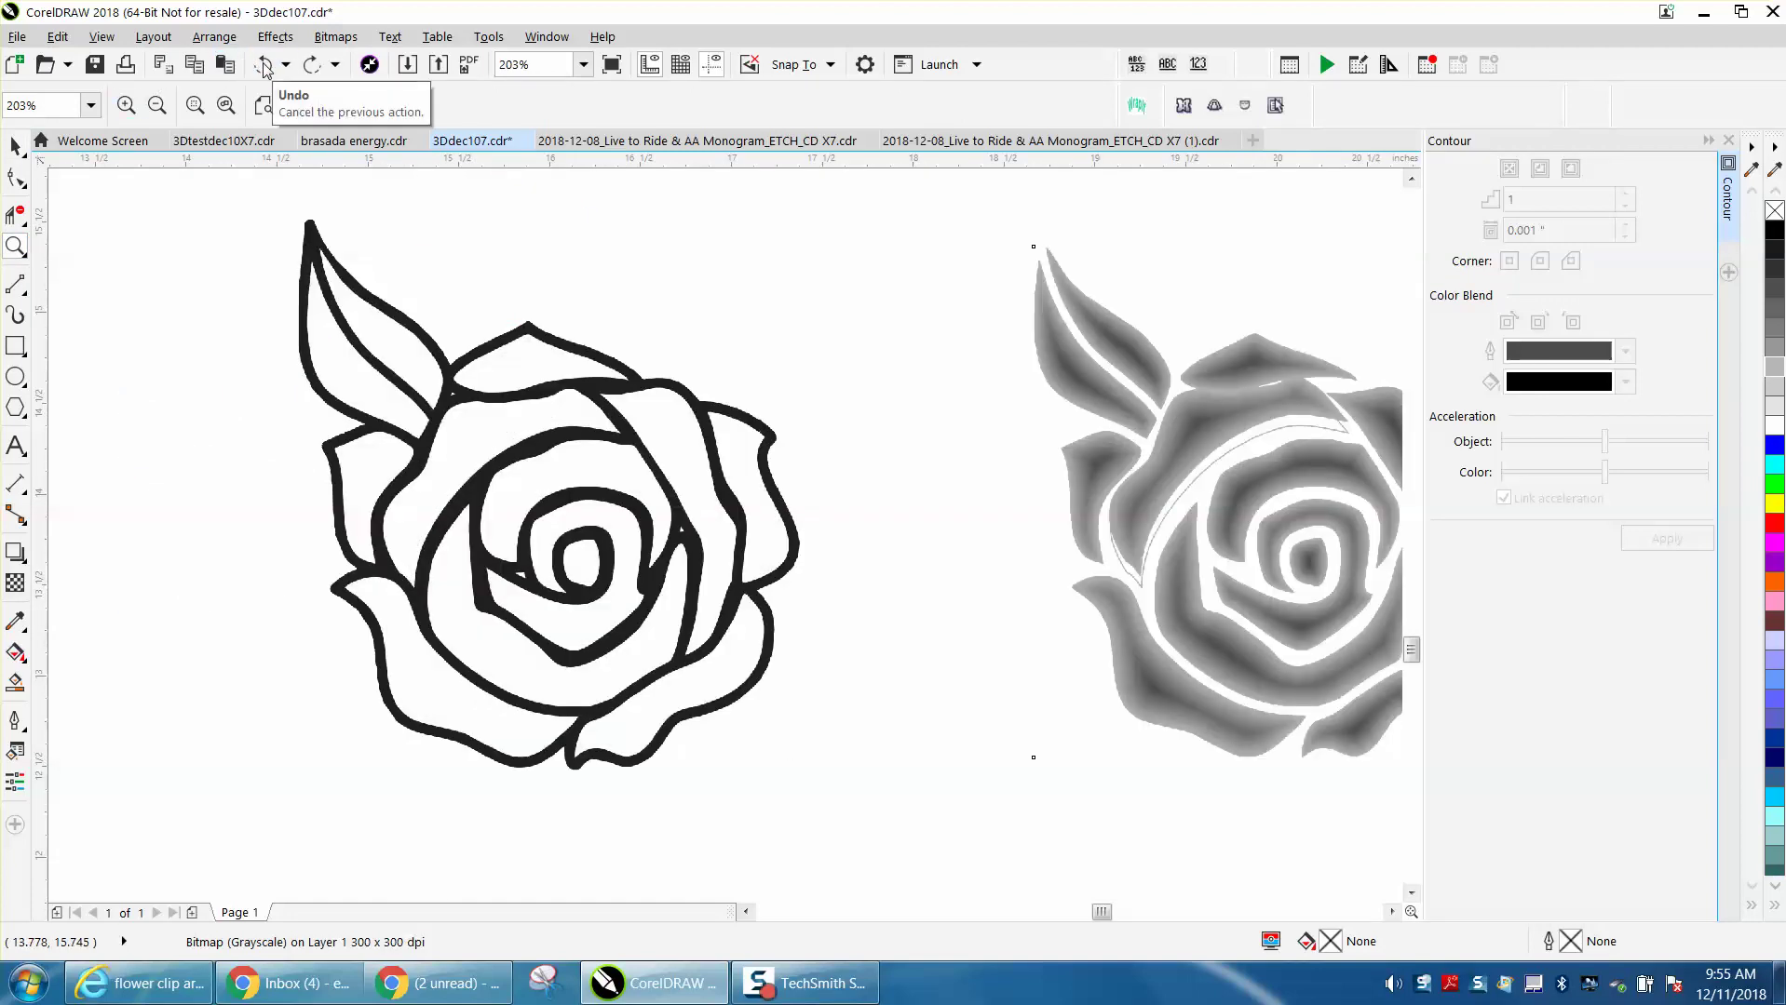
pyautogui.click(264, 67)
pyautogui.scroll(-5, 462, 233)
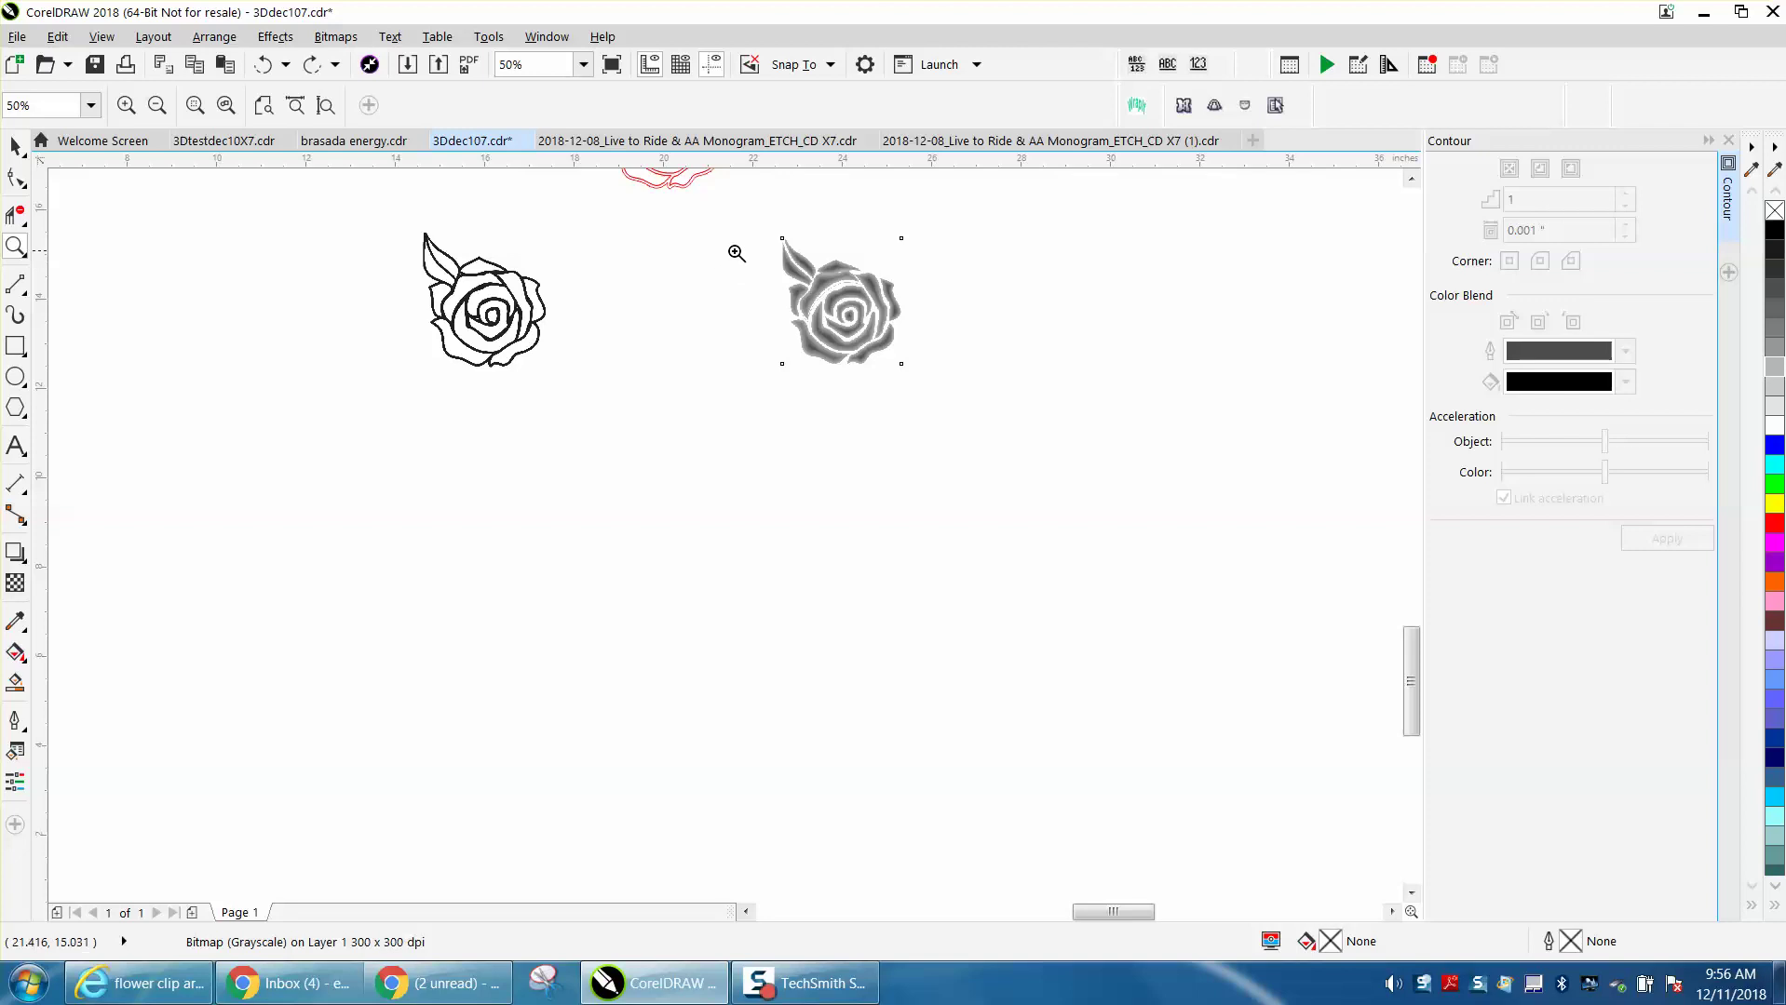
pyautogui.click(263, 65)
# Undo one more action and zoom in on the shaded rose.
pyautogui.click(266, 65)
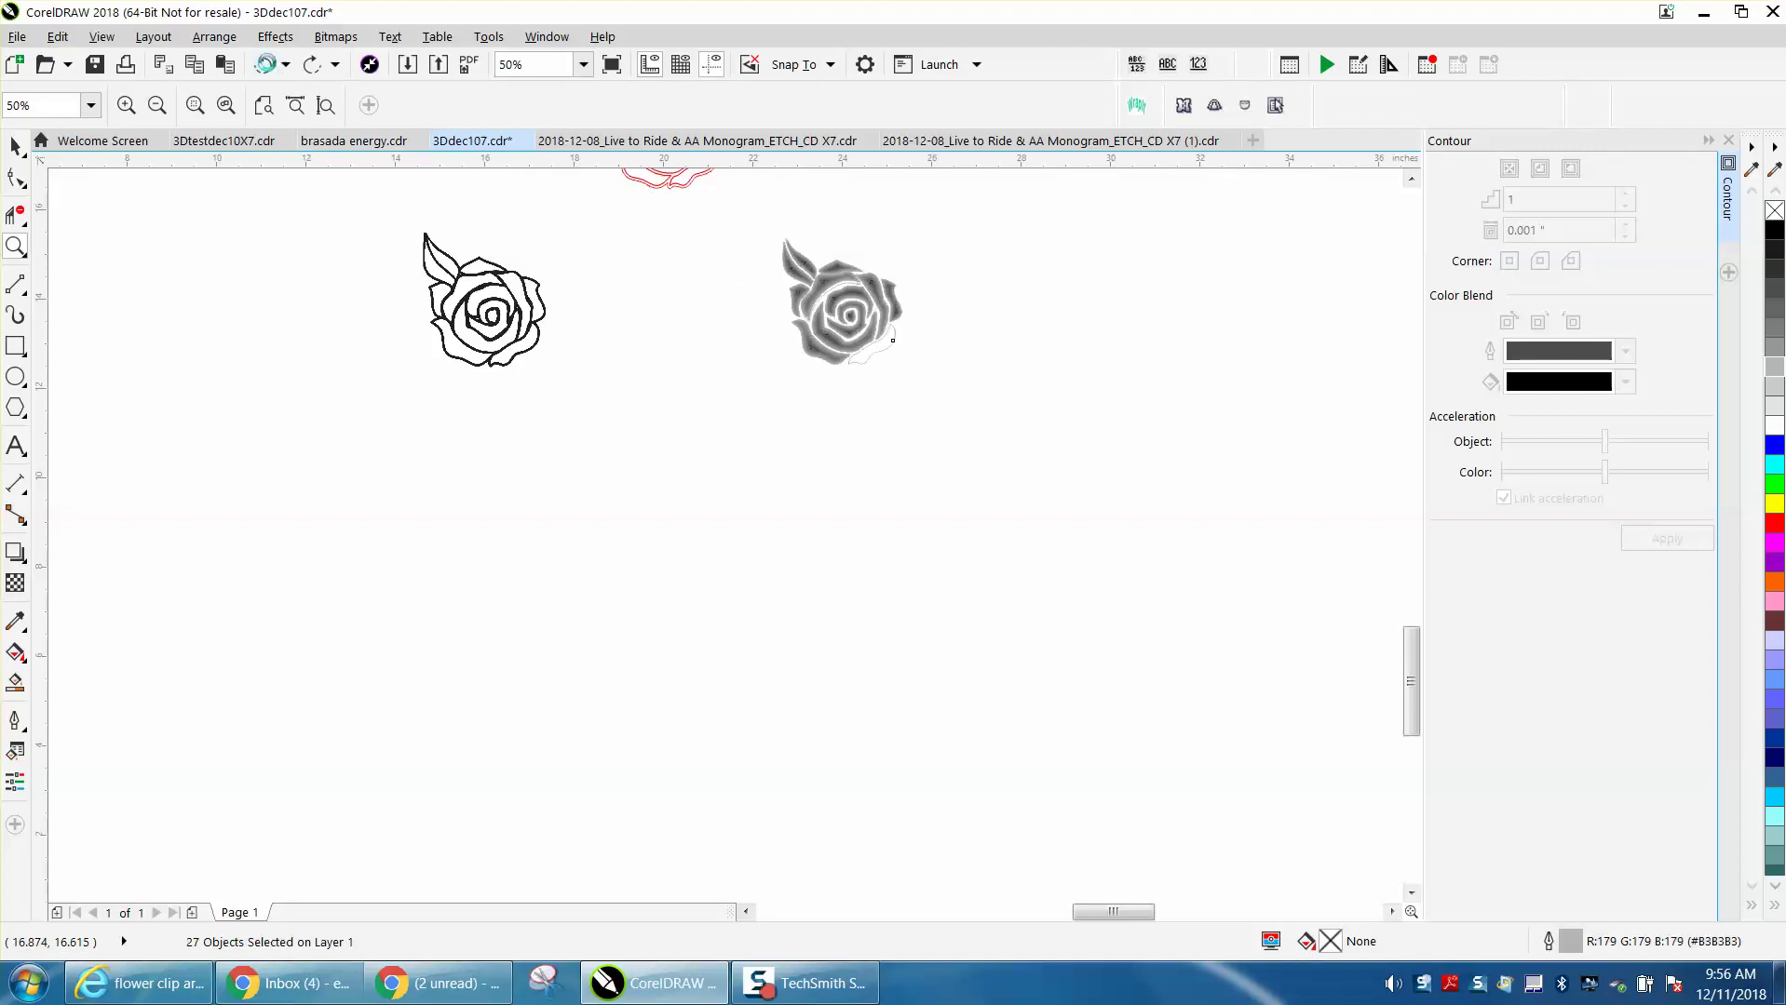
pyautogui.click(16, 246)
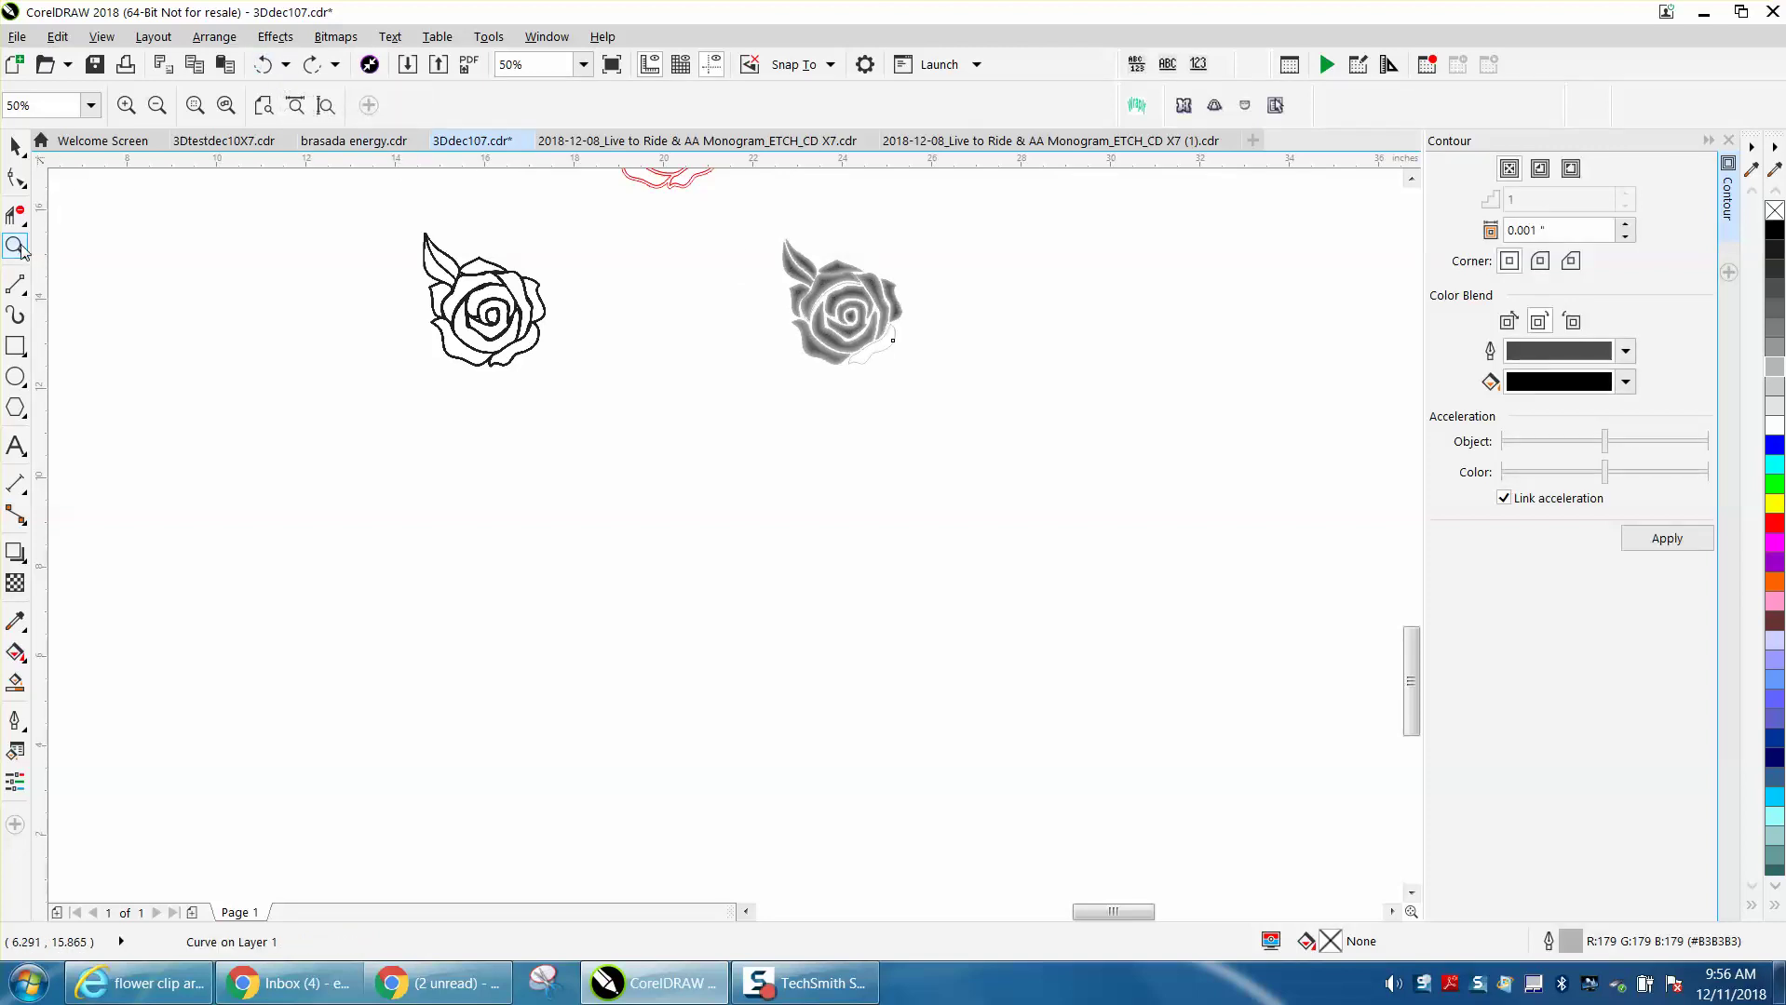
pyautogui.moveTo(743, 257); pyautogui.dragTo(968, 377)
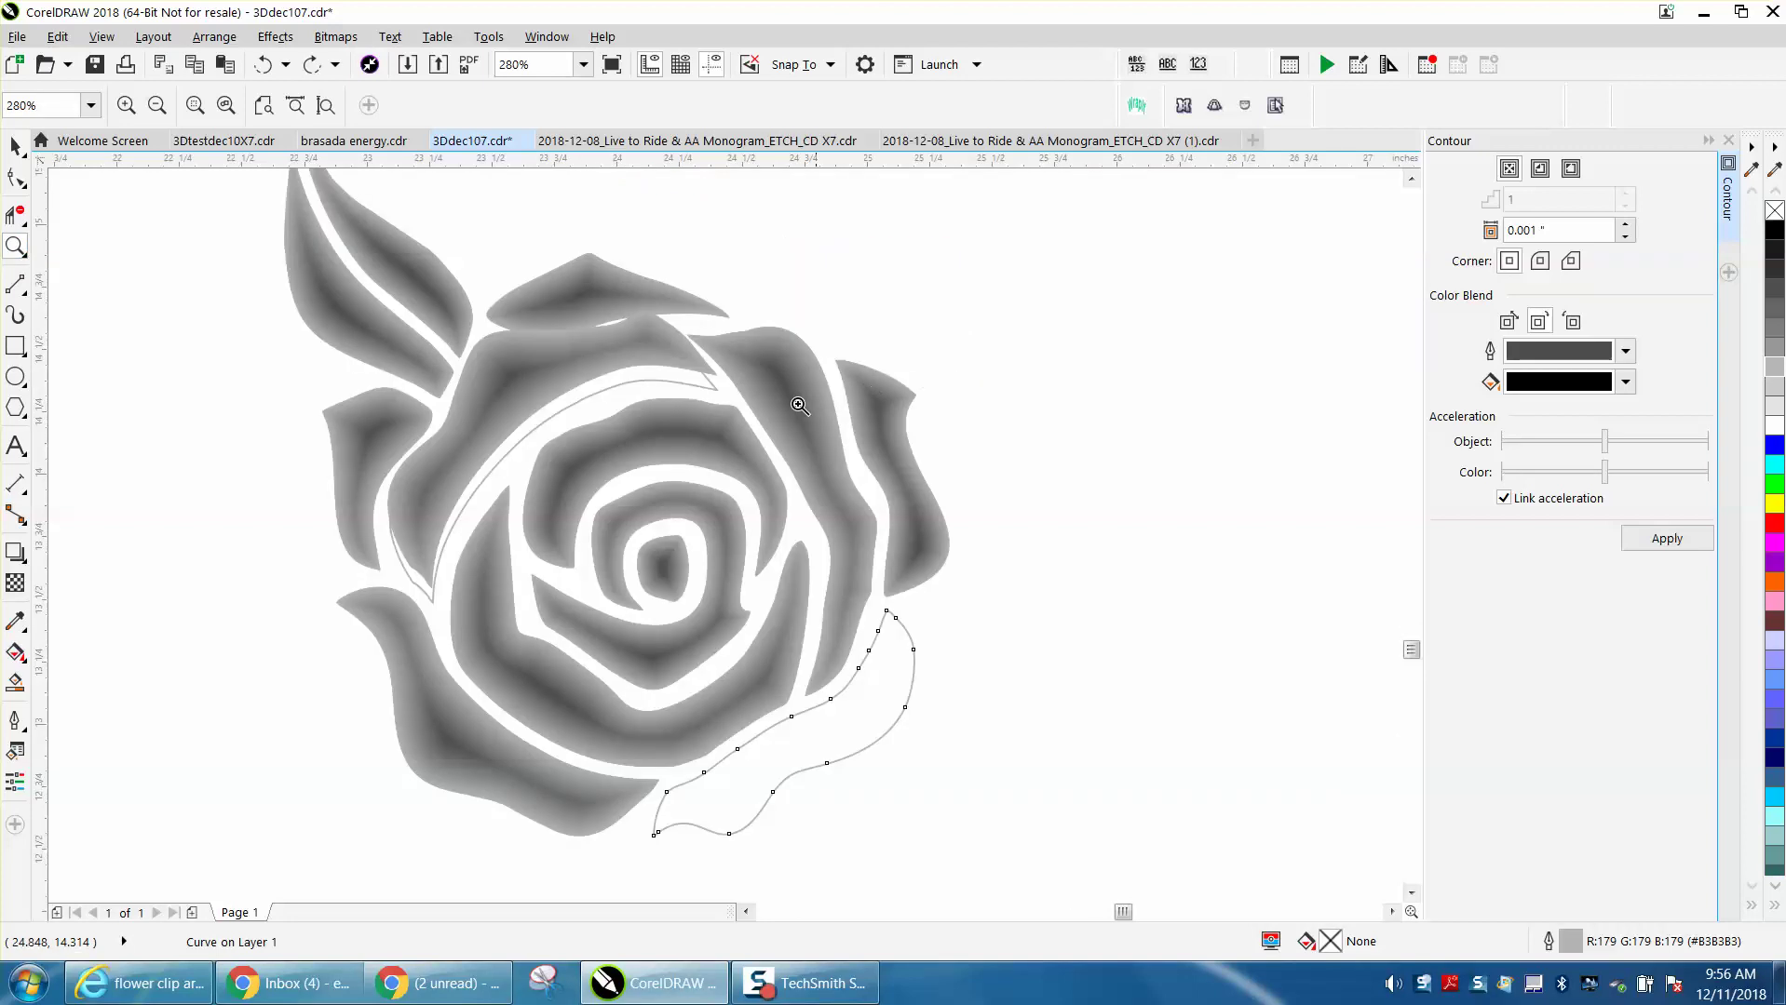
# Apply contour shading to the unshaded lower-right petal, then marquee-select the whole rose.
pyautogui.click(15, 145)
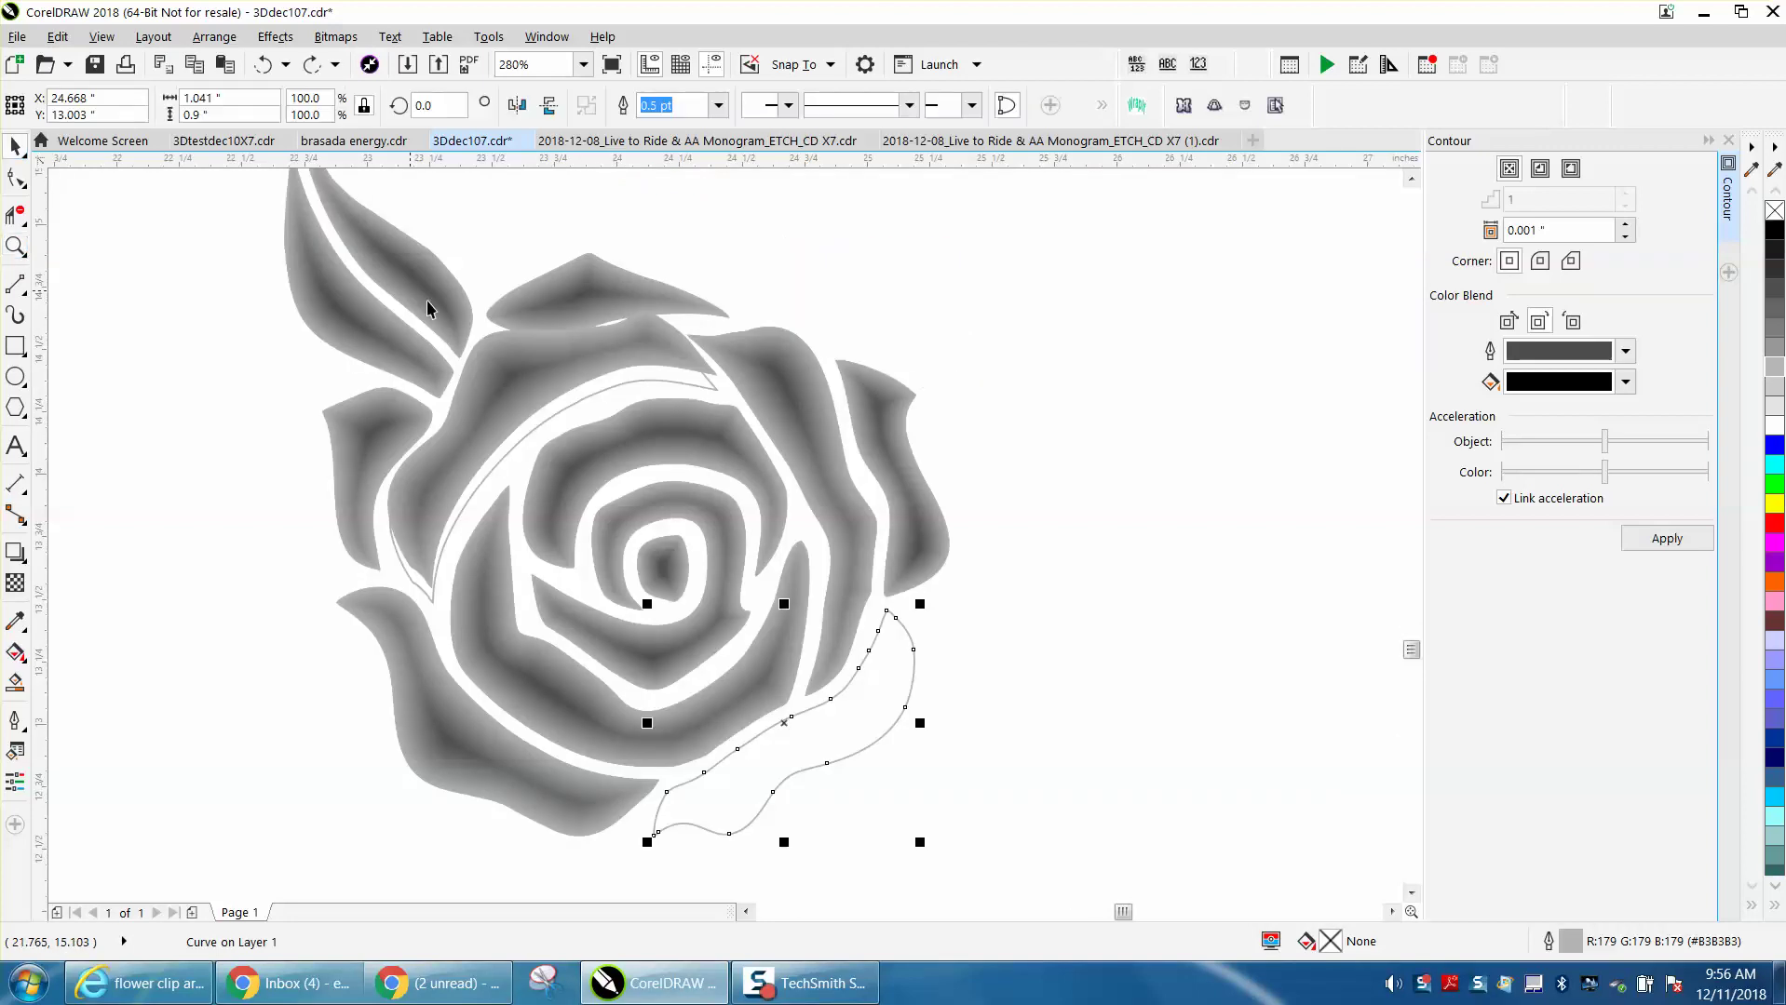
pyautogui.click(562, 396)
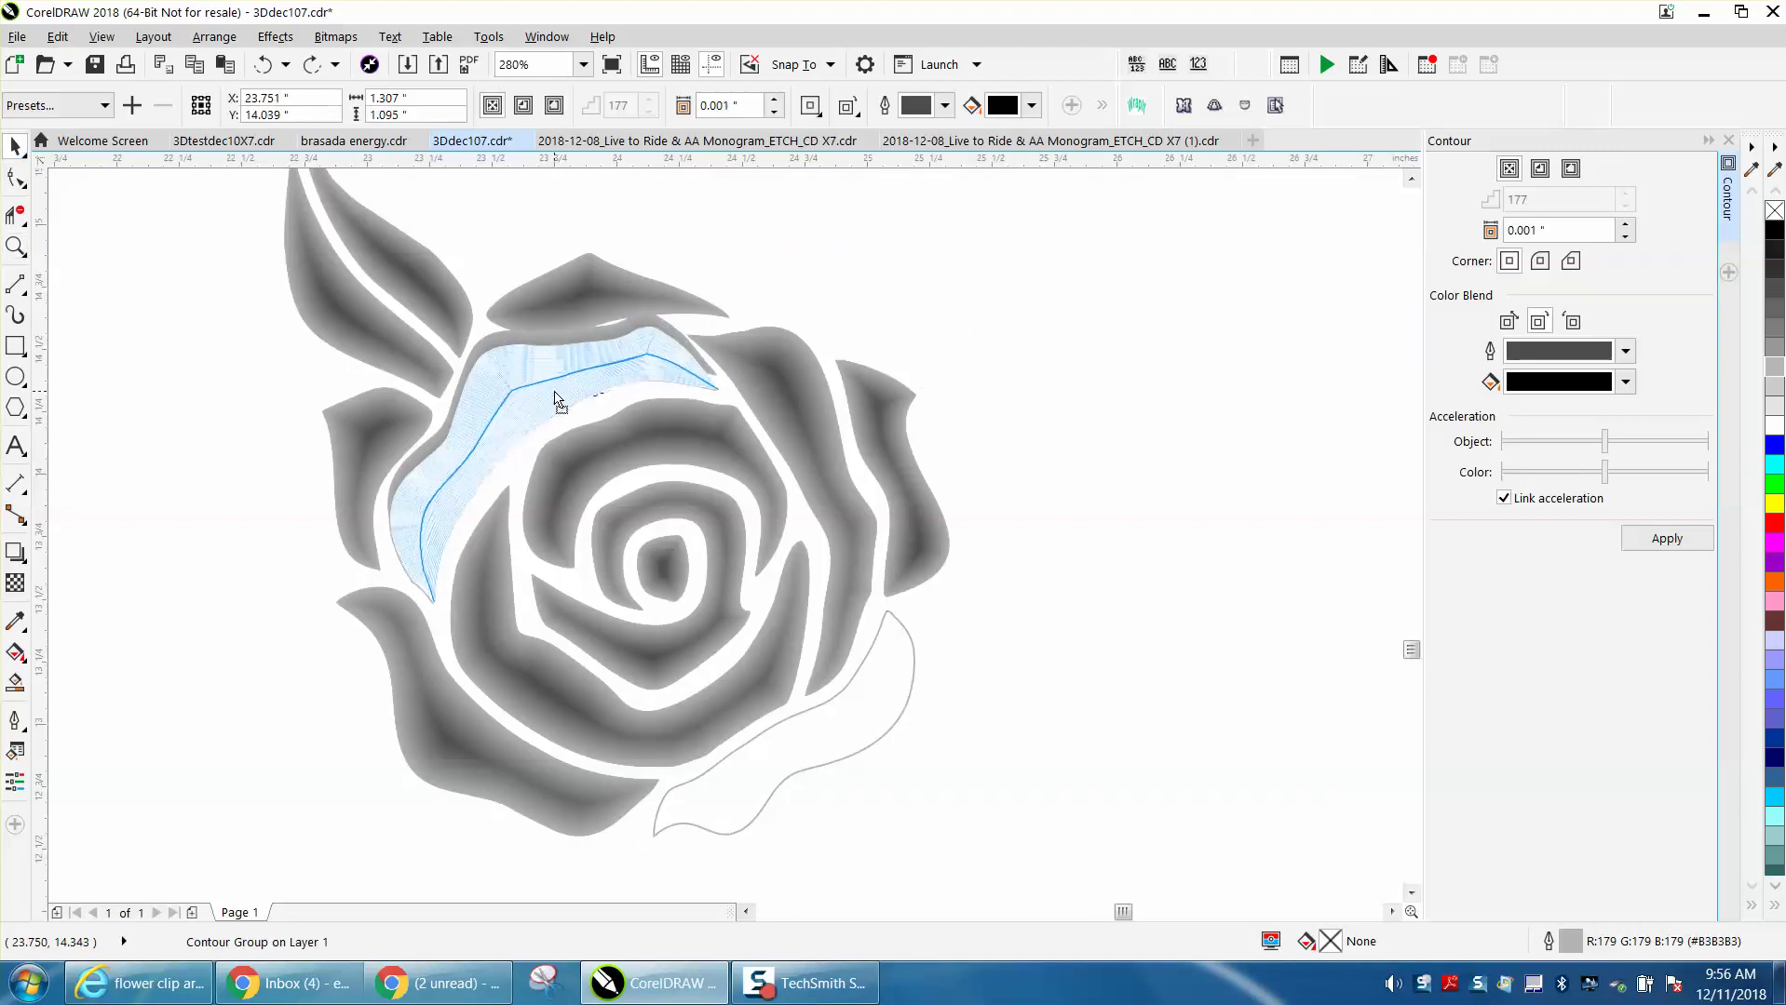
pyautogui.click(910, 705)
pyautogui.click(1665, 538)
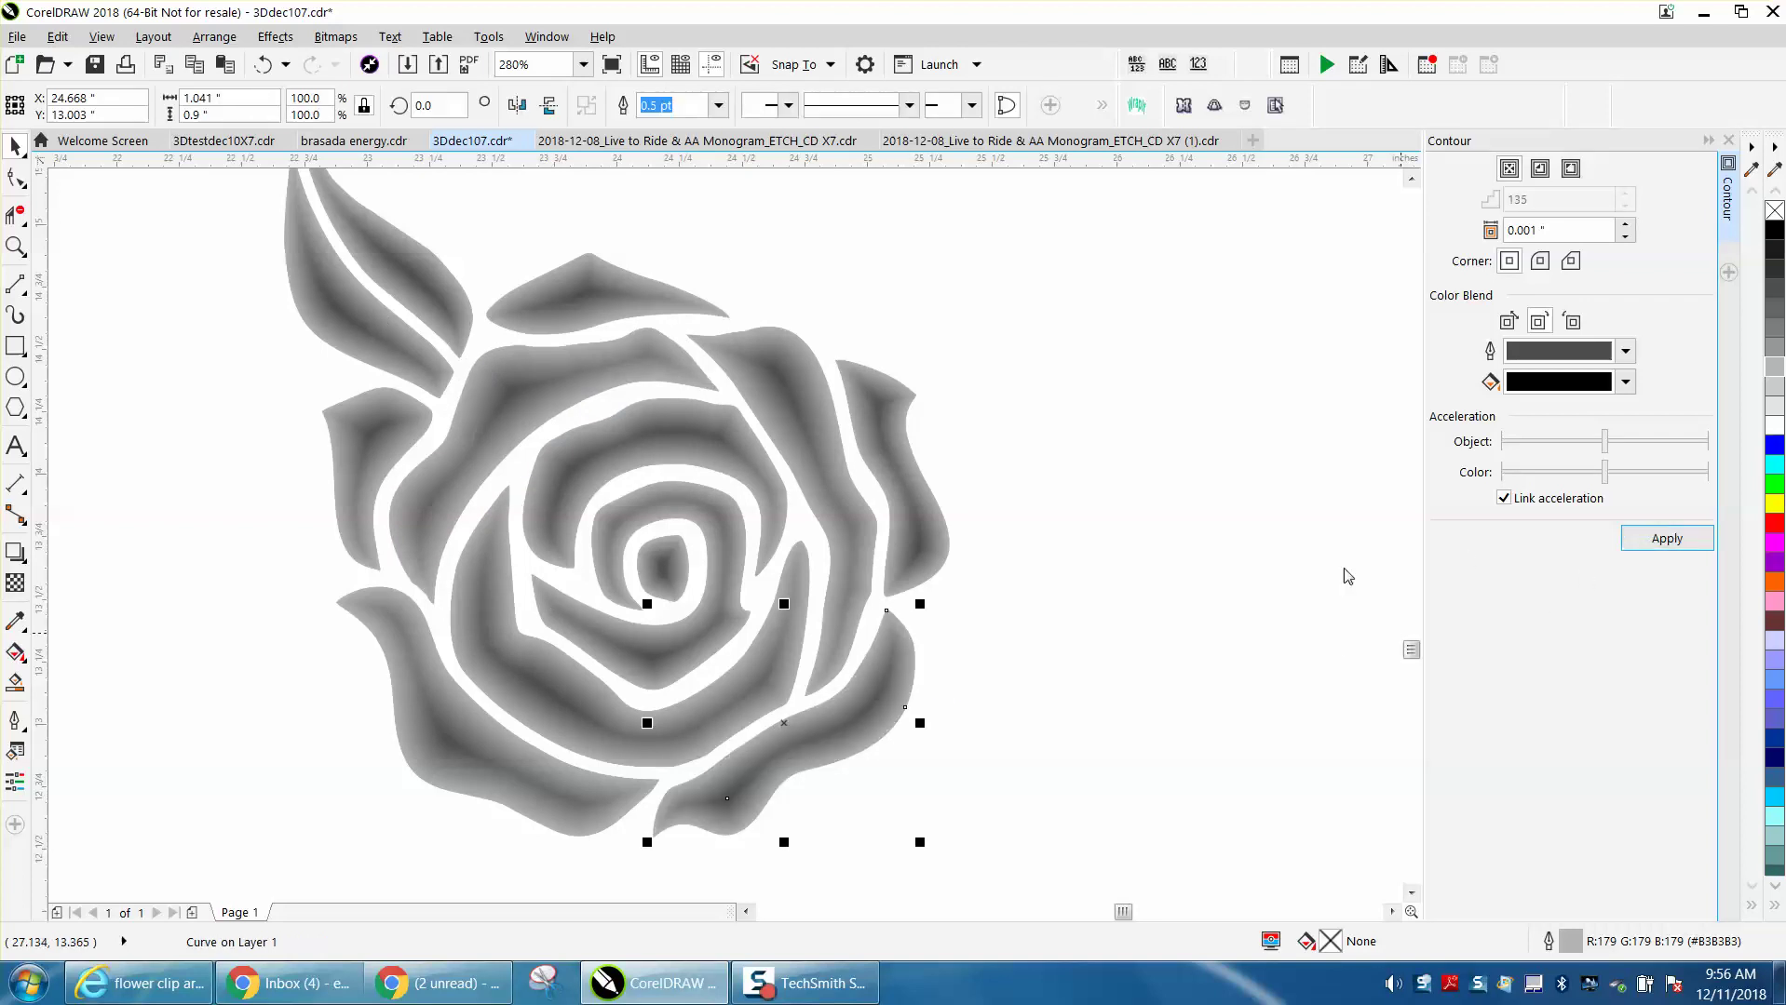
pyautogui.scroll(-5, 1076, 547)
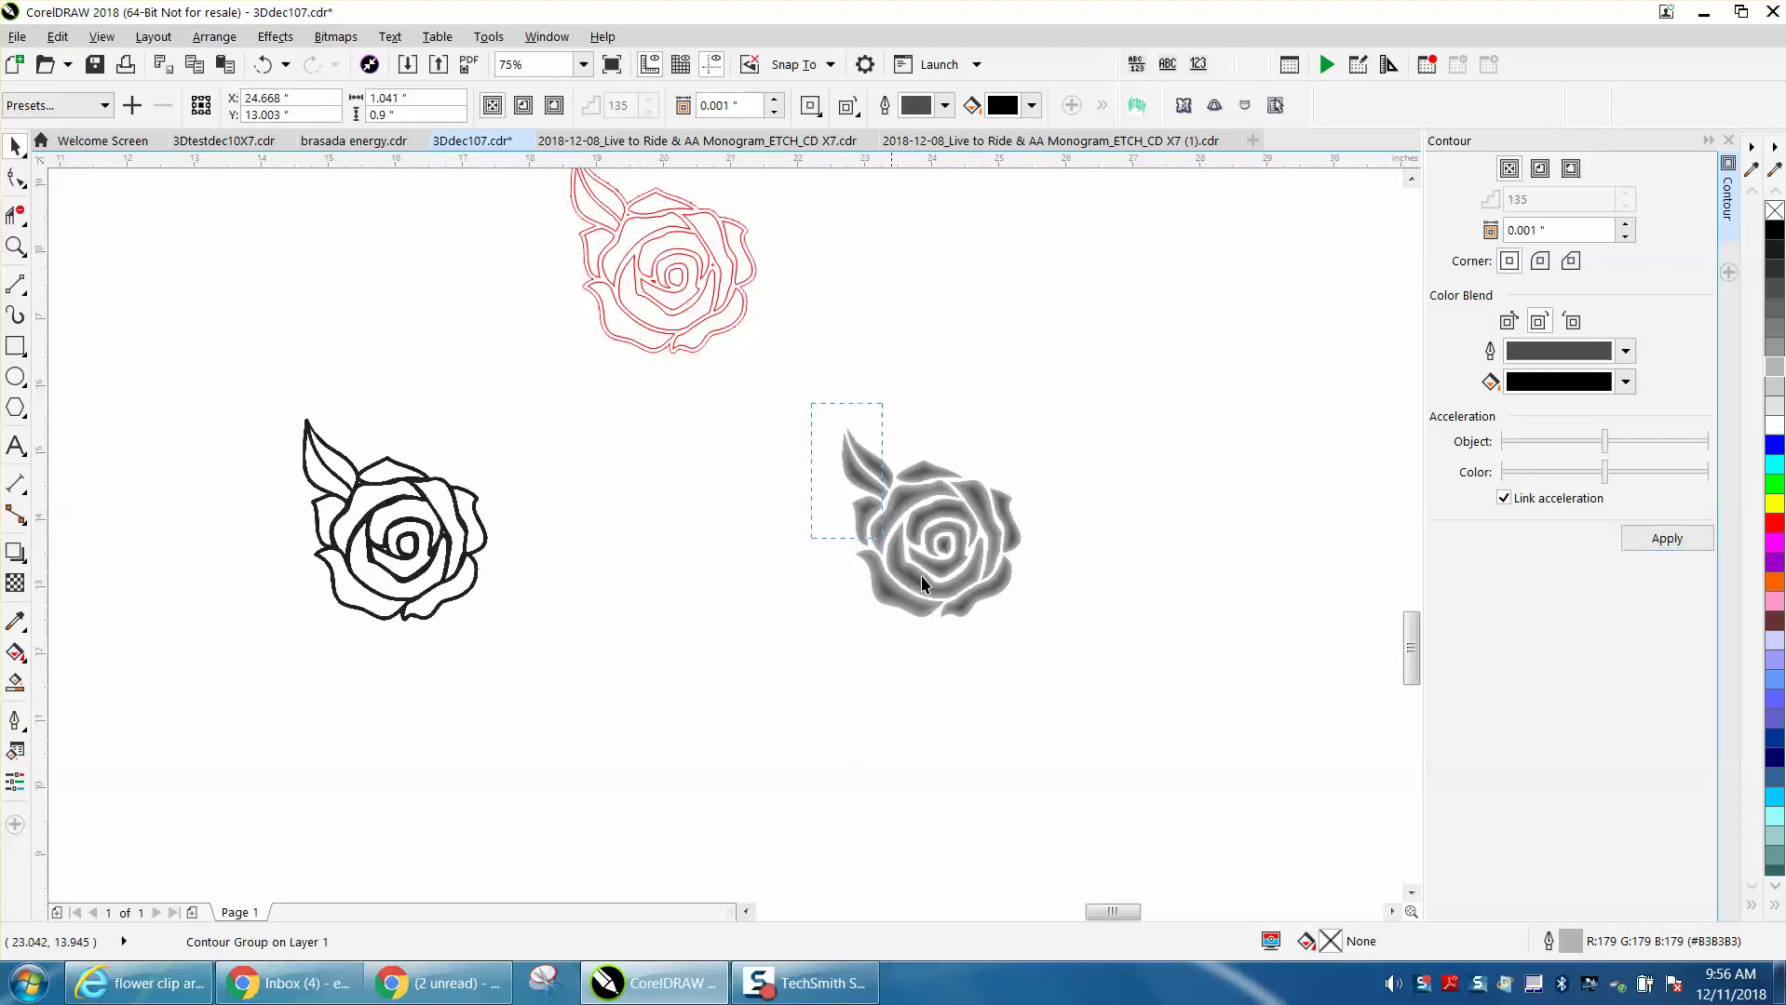
pyautogui.moveTo(923, 583); pyautogui.dragTo(1100, 663)
# Convert the shaded rose to a 300 dpi Grayscale (8-bit) bitmap.
pyautogui.click(335, 36)
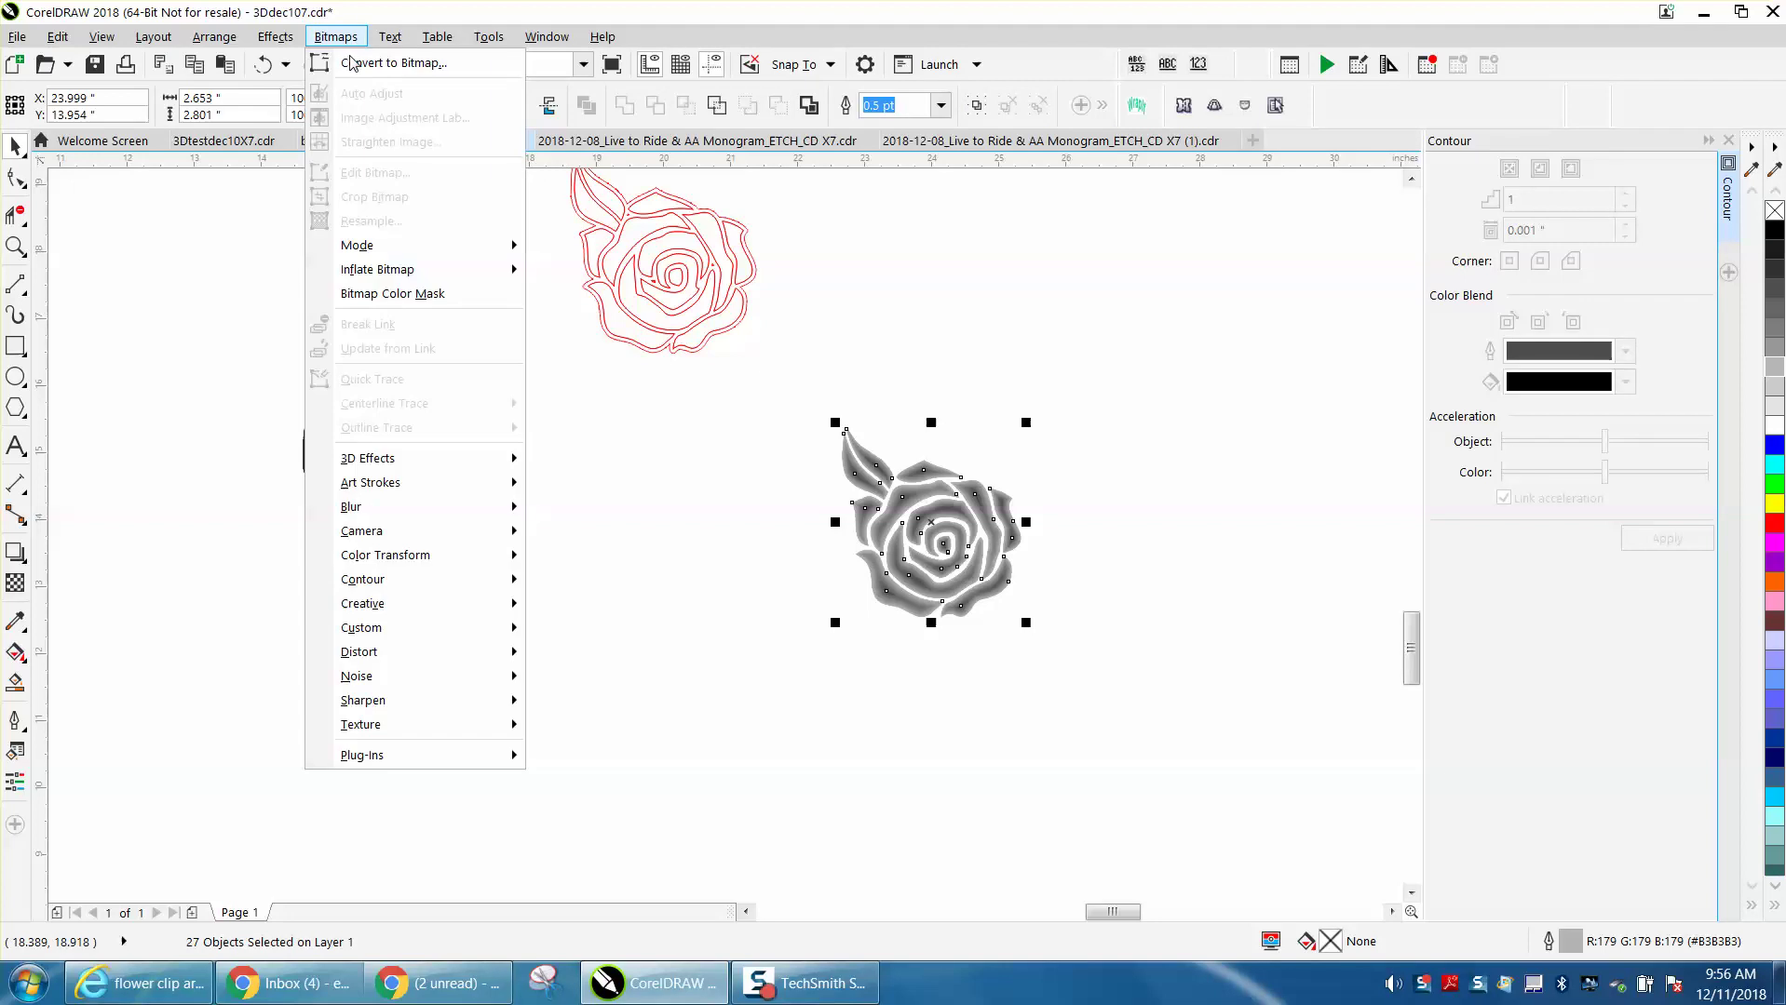
pyautogui.click(354, 63)
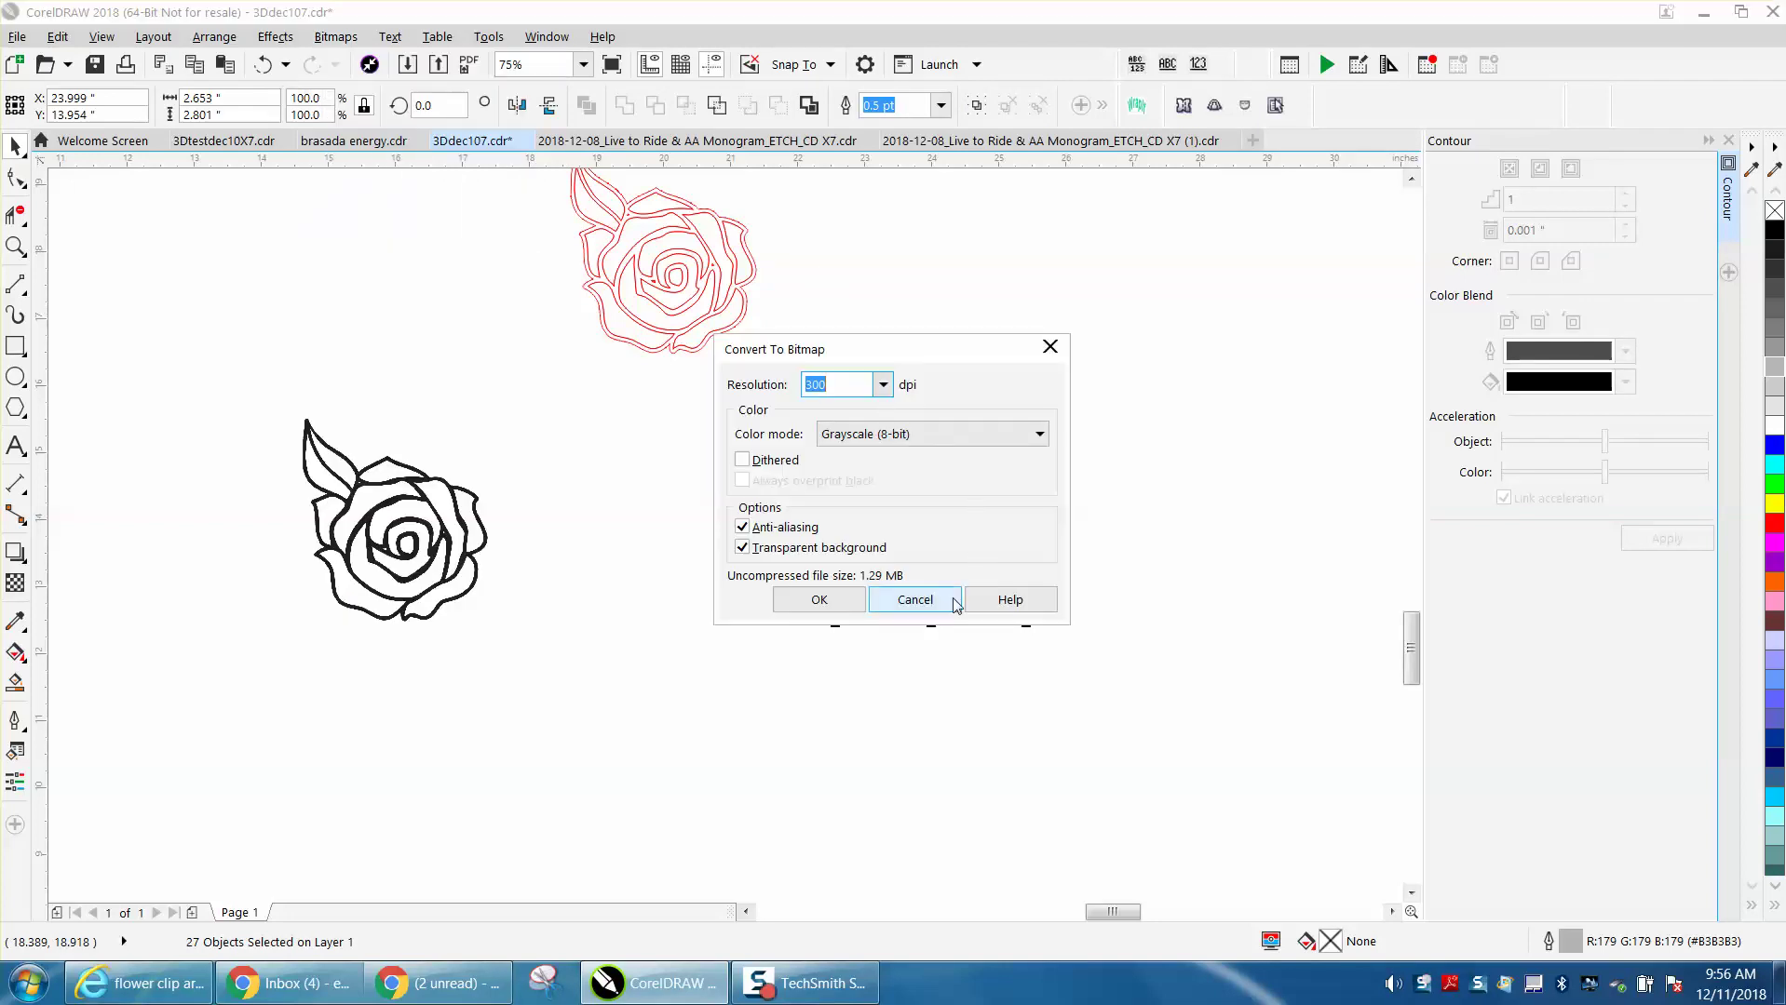
pyautogui.click(849, 600)
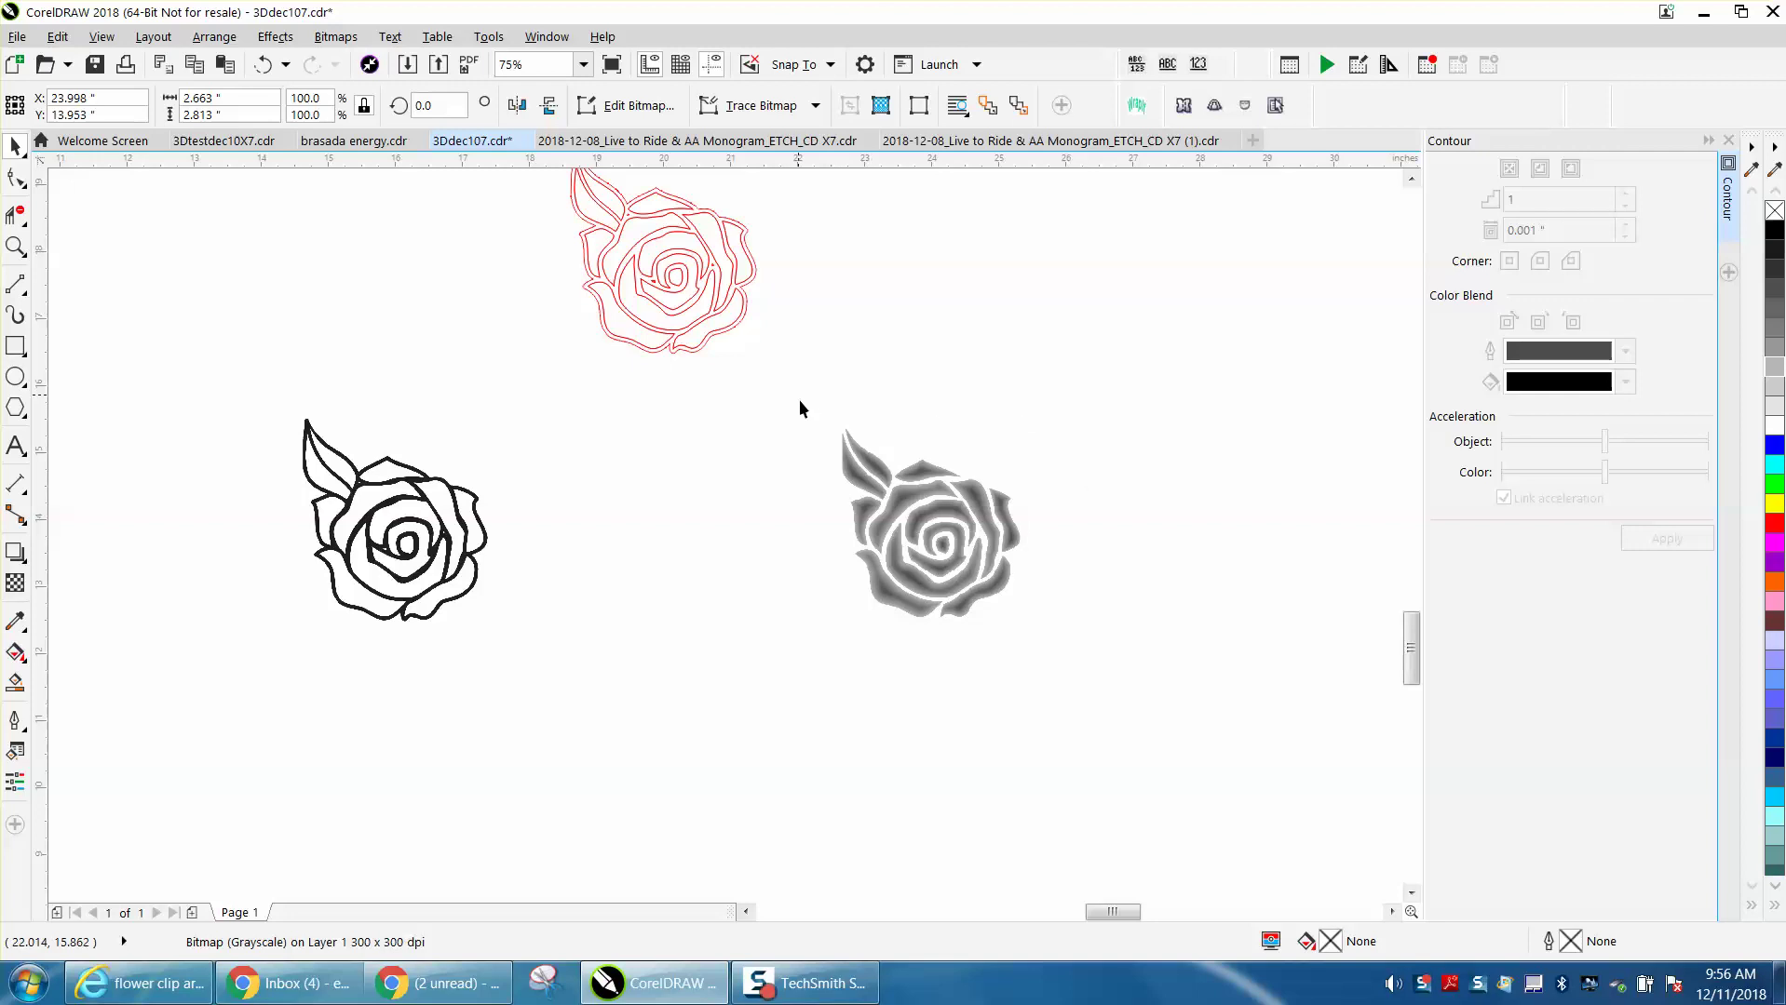
# Move the grayscale rose bitmap left onto the black outline rose.
pyautogui.moveTo(800, 399); pyautogui.dragTo(1138, 678)
pyautogui.press('c')
pyautogui.press('Left')
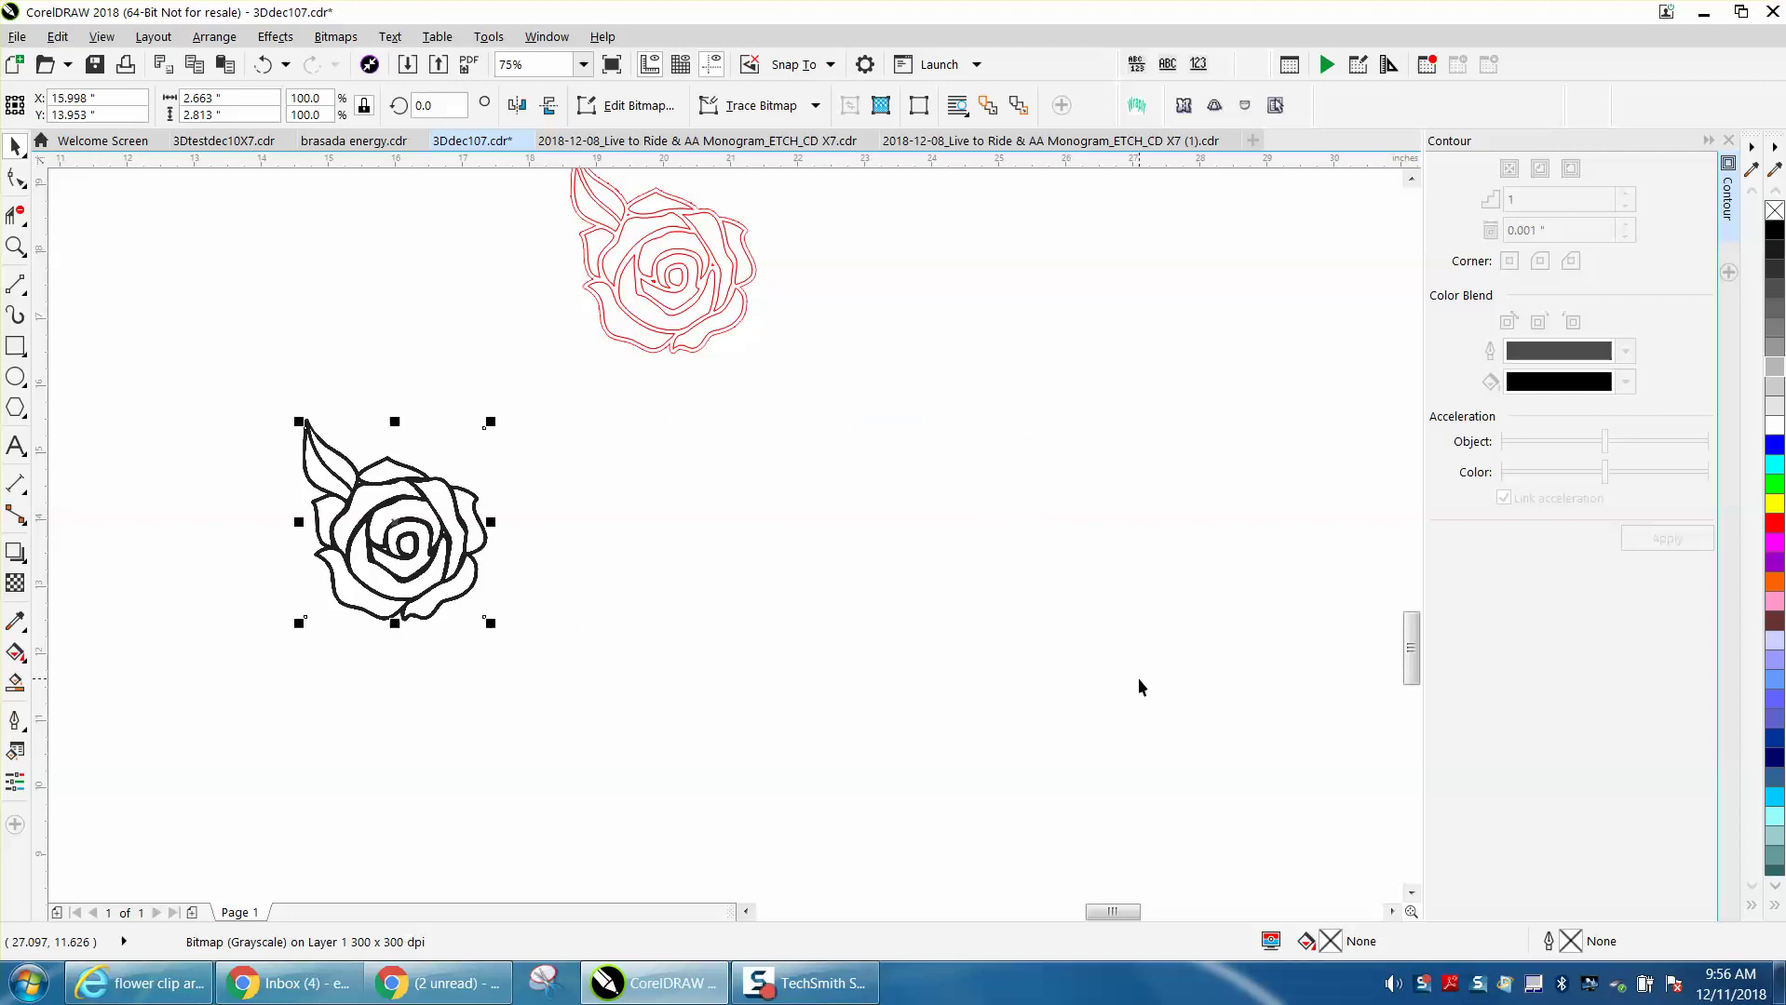
# Bring the rose bitmap To Front of Page via Arrange > Order.
pyautogui.click(214, 36)
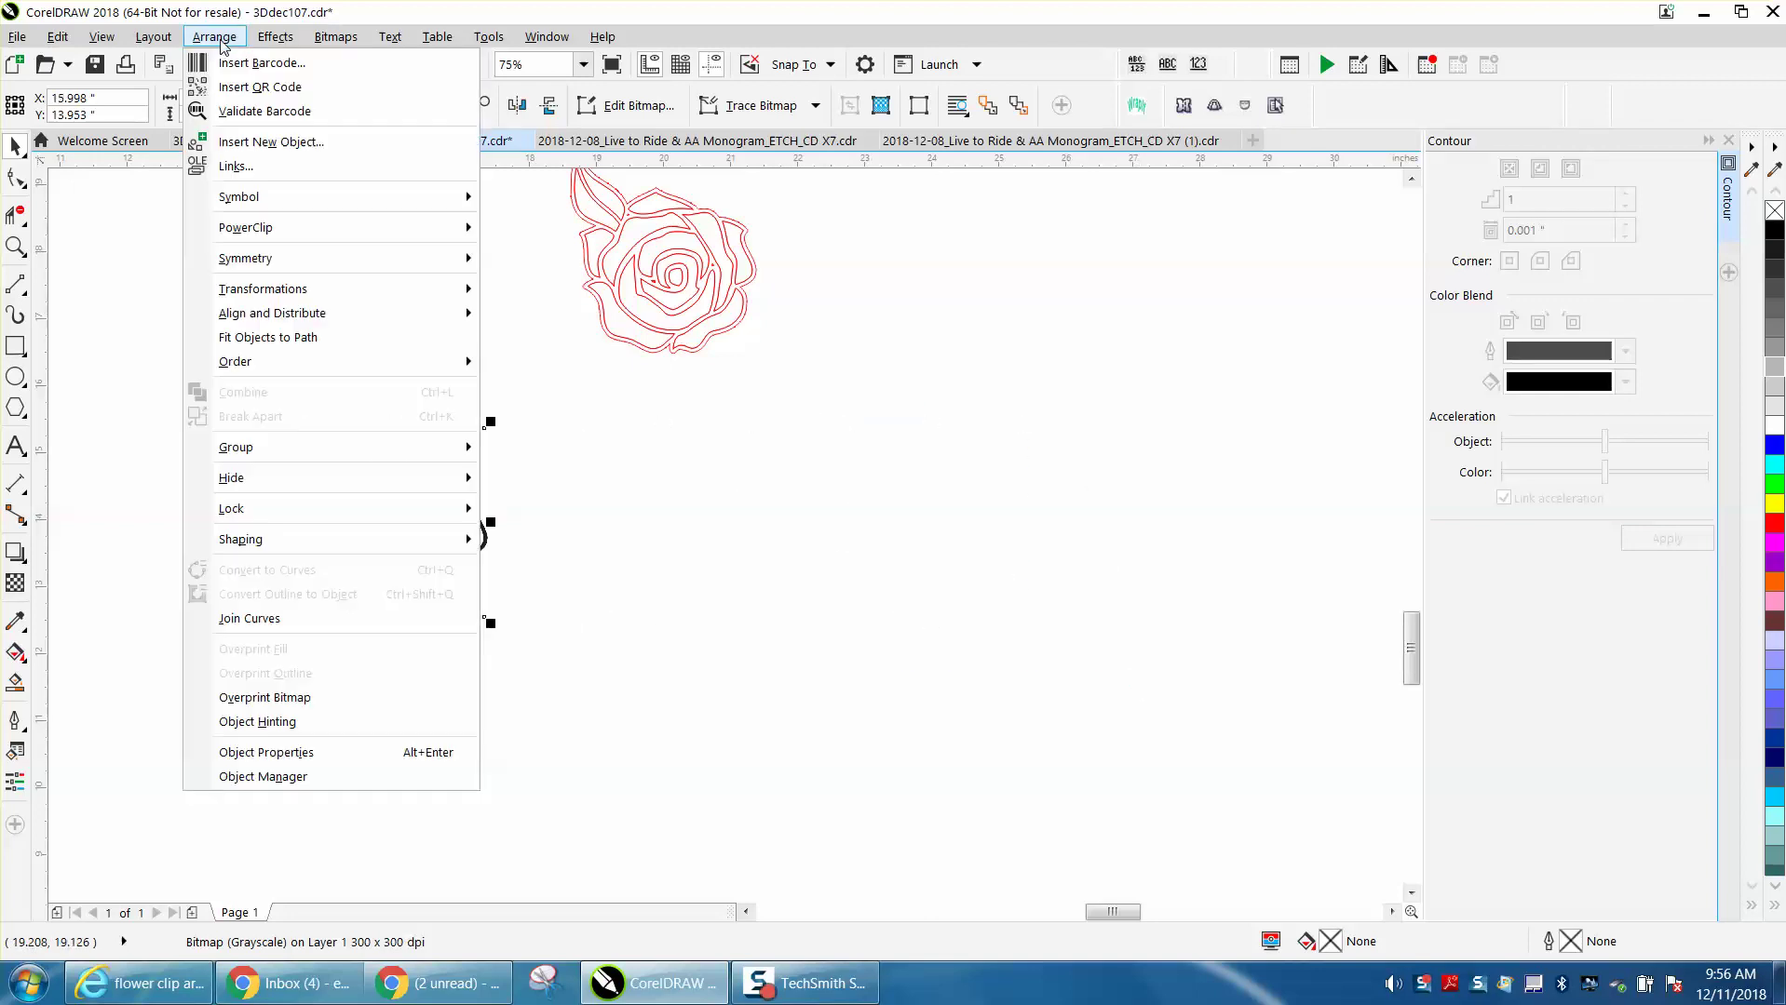
pyautogui.moveTo(279, 360)
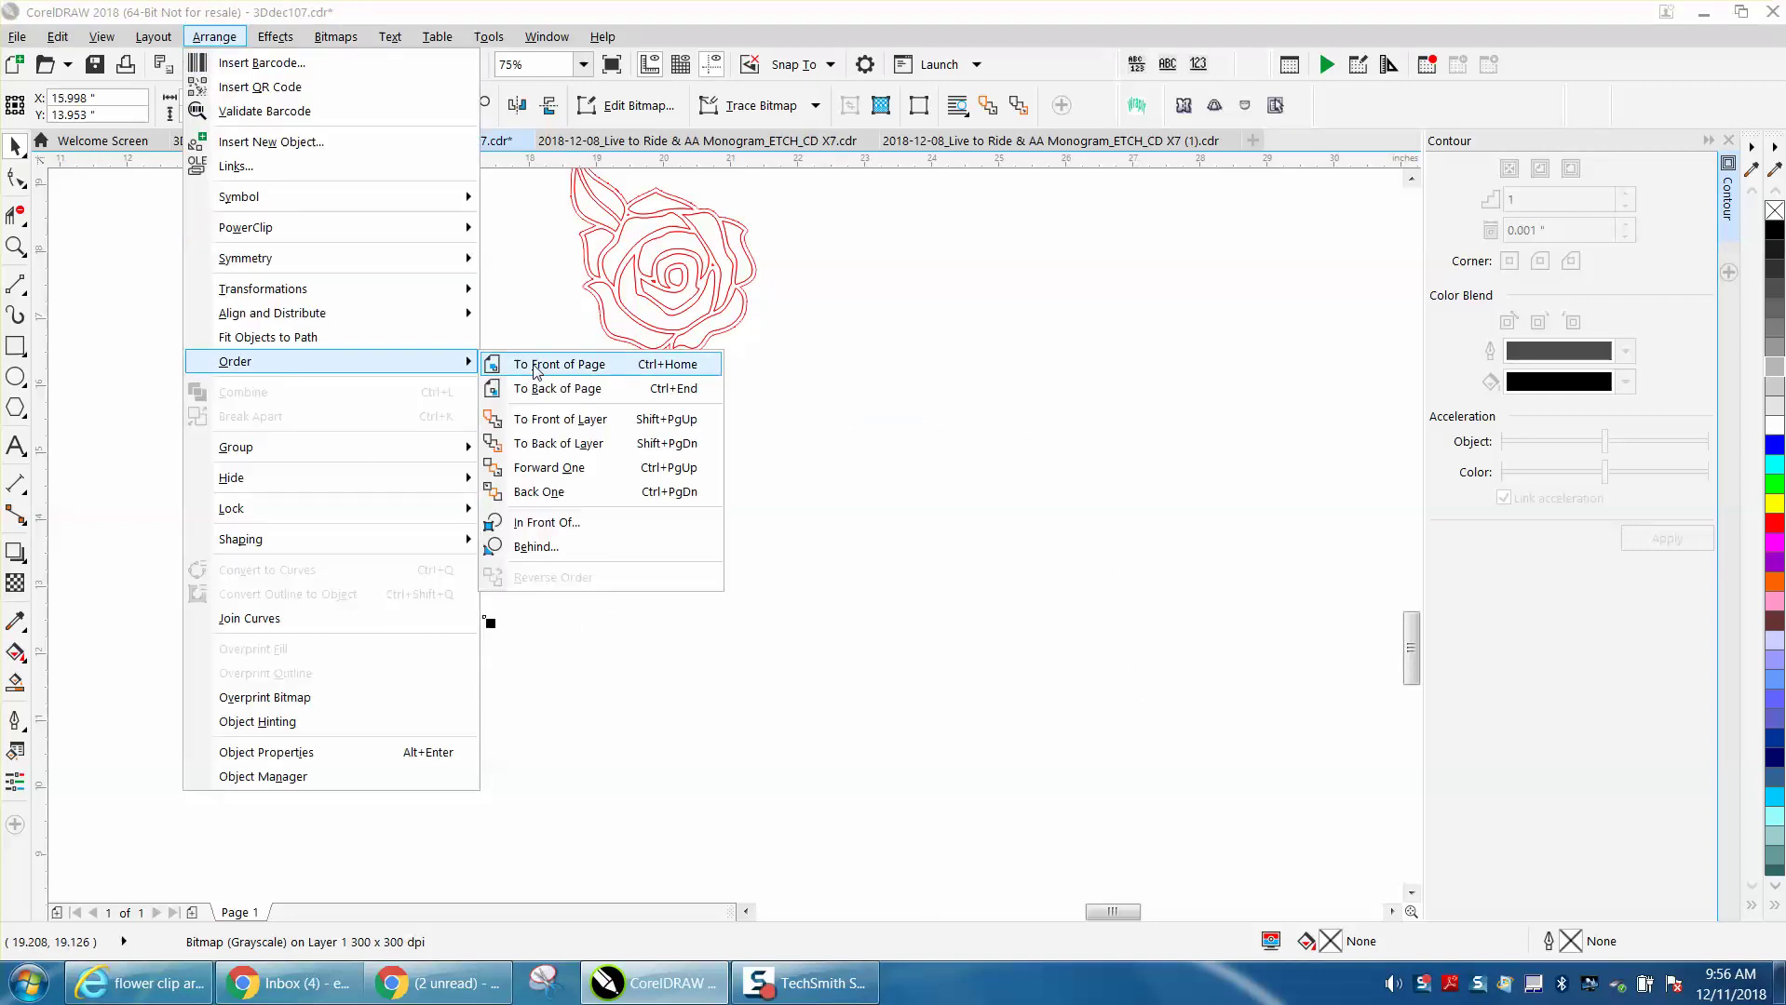
pyautogui.click(525, 365)
# Zoom in closely on the centre of the grayscale rose to inspect its shading.
pyautogui.click(13, 248)
pyautogui.moveTo(239, 398); pyautogui.dragTo(677, 665)
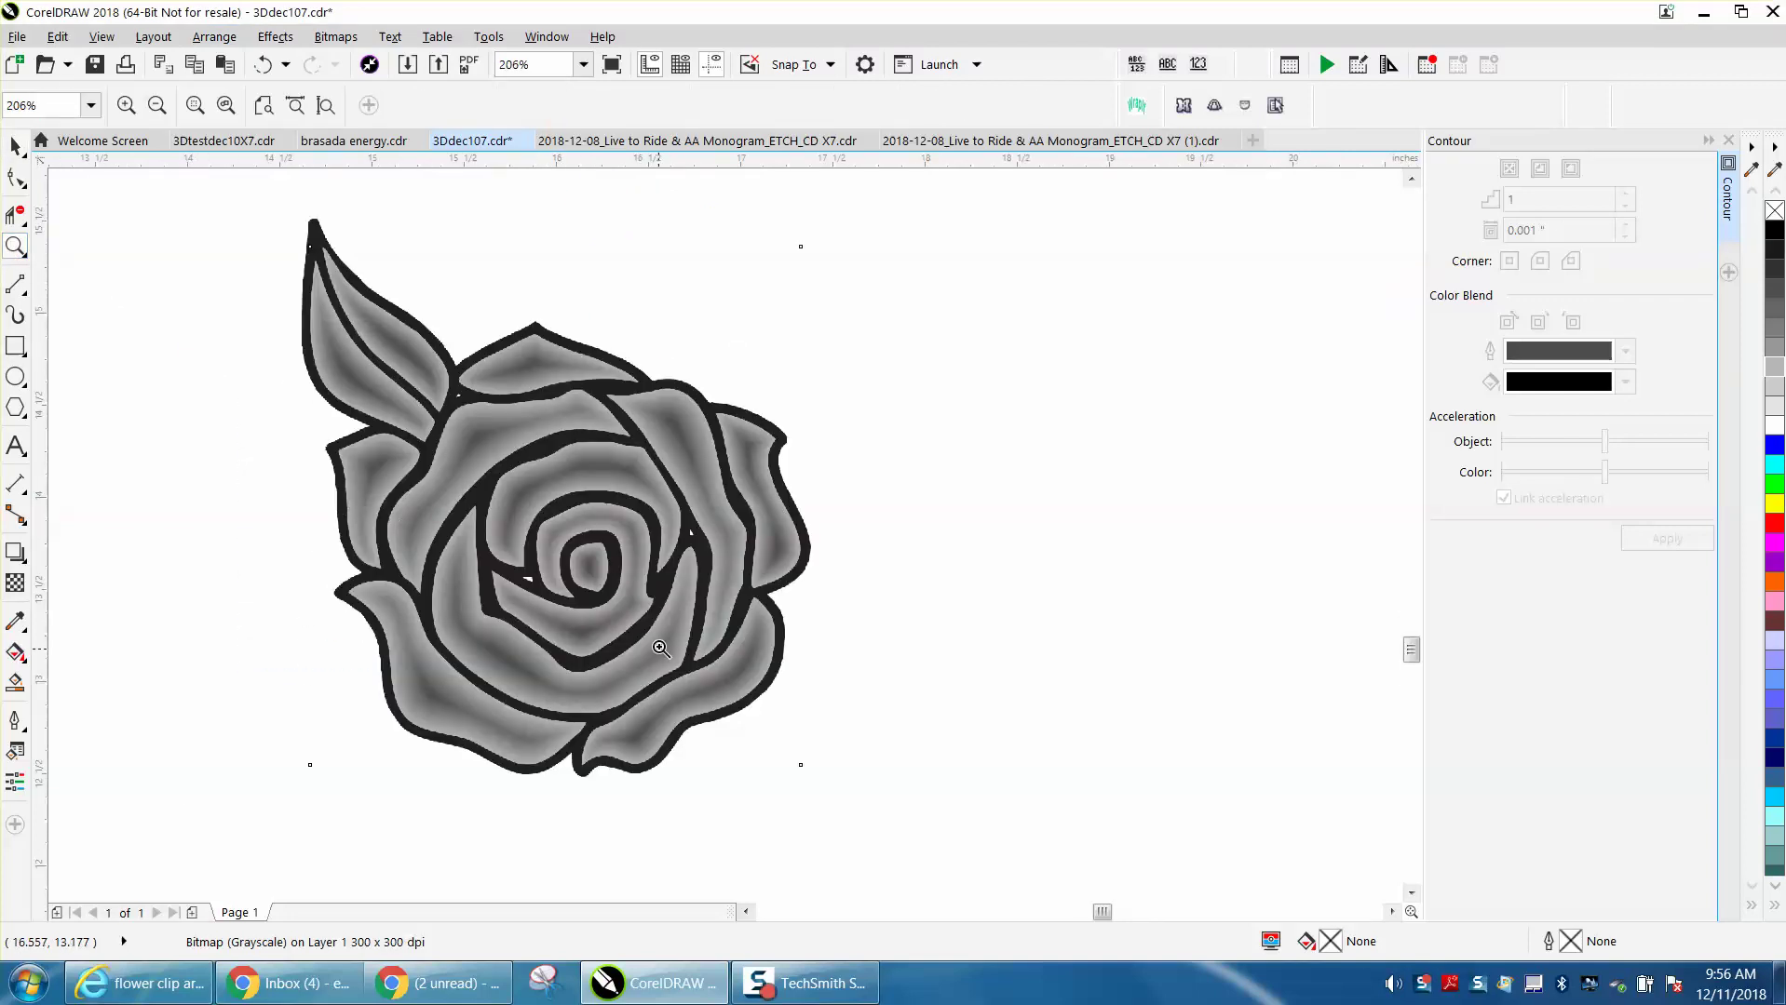
pyautogui.scroll(-10, 652, 642)
pyautogui.scroll(-2, 797, 455)
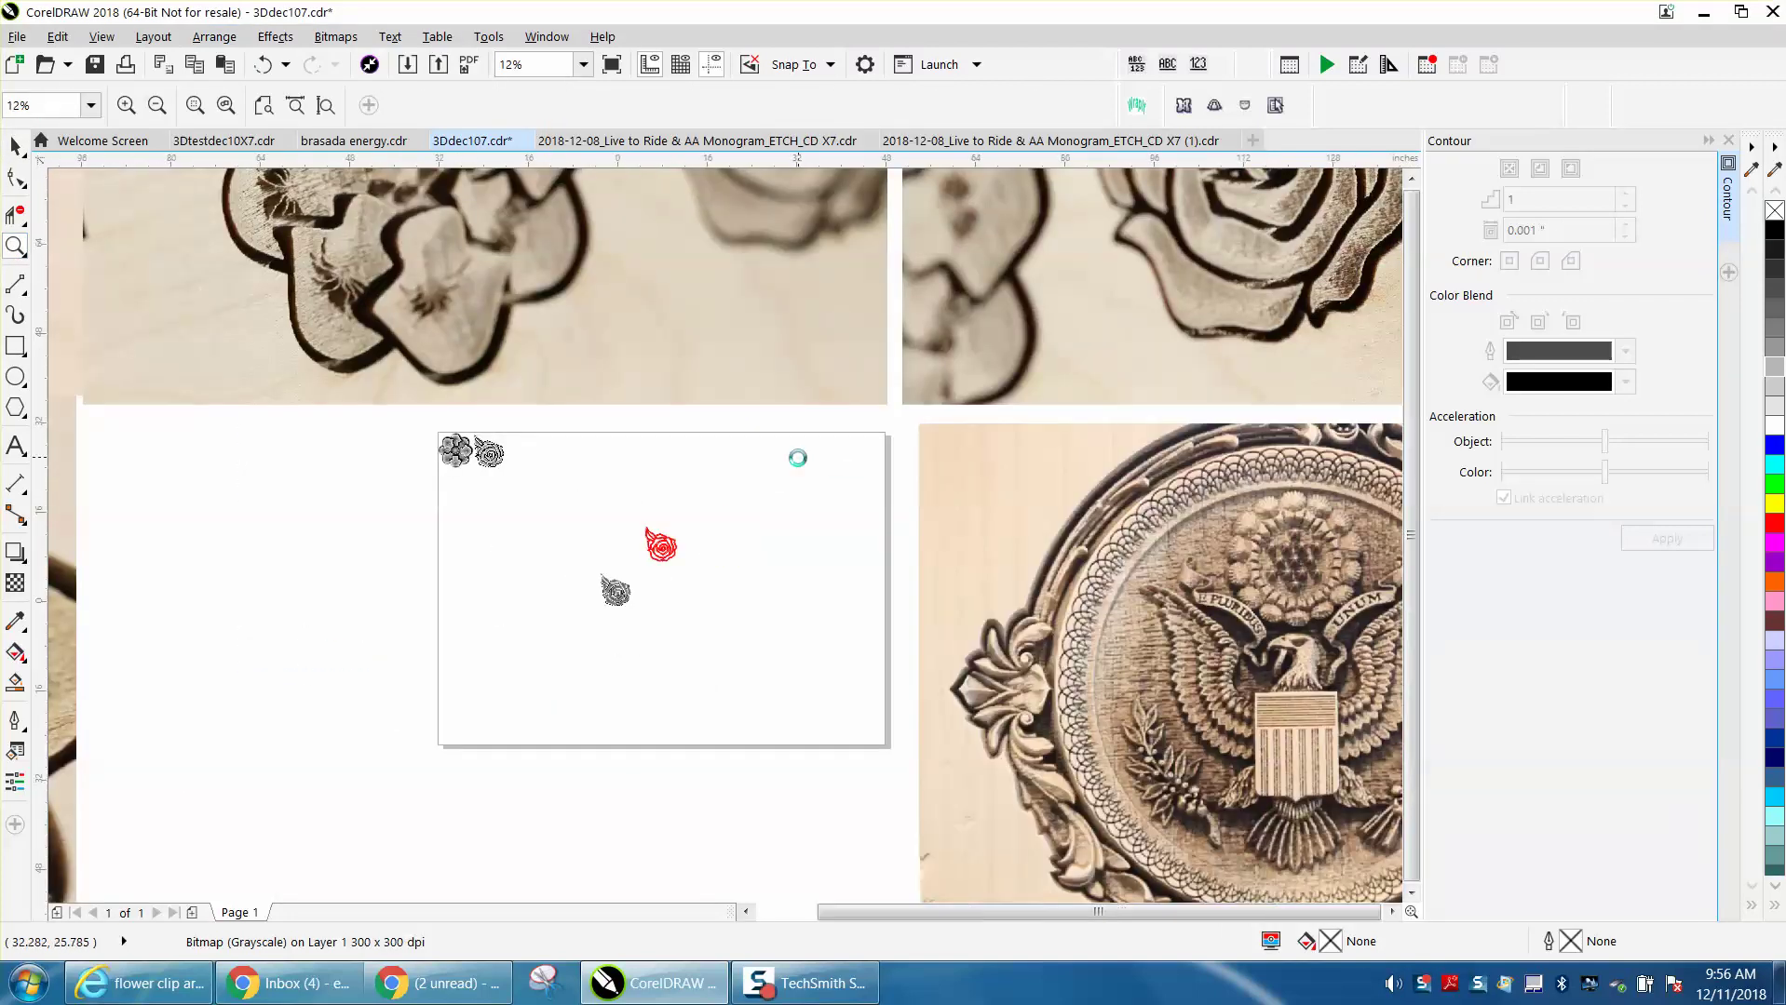
pyautogui.scroll(-2, 1132, 391)
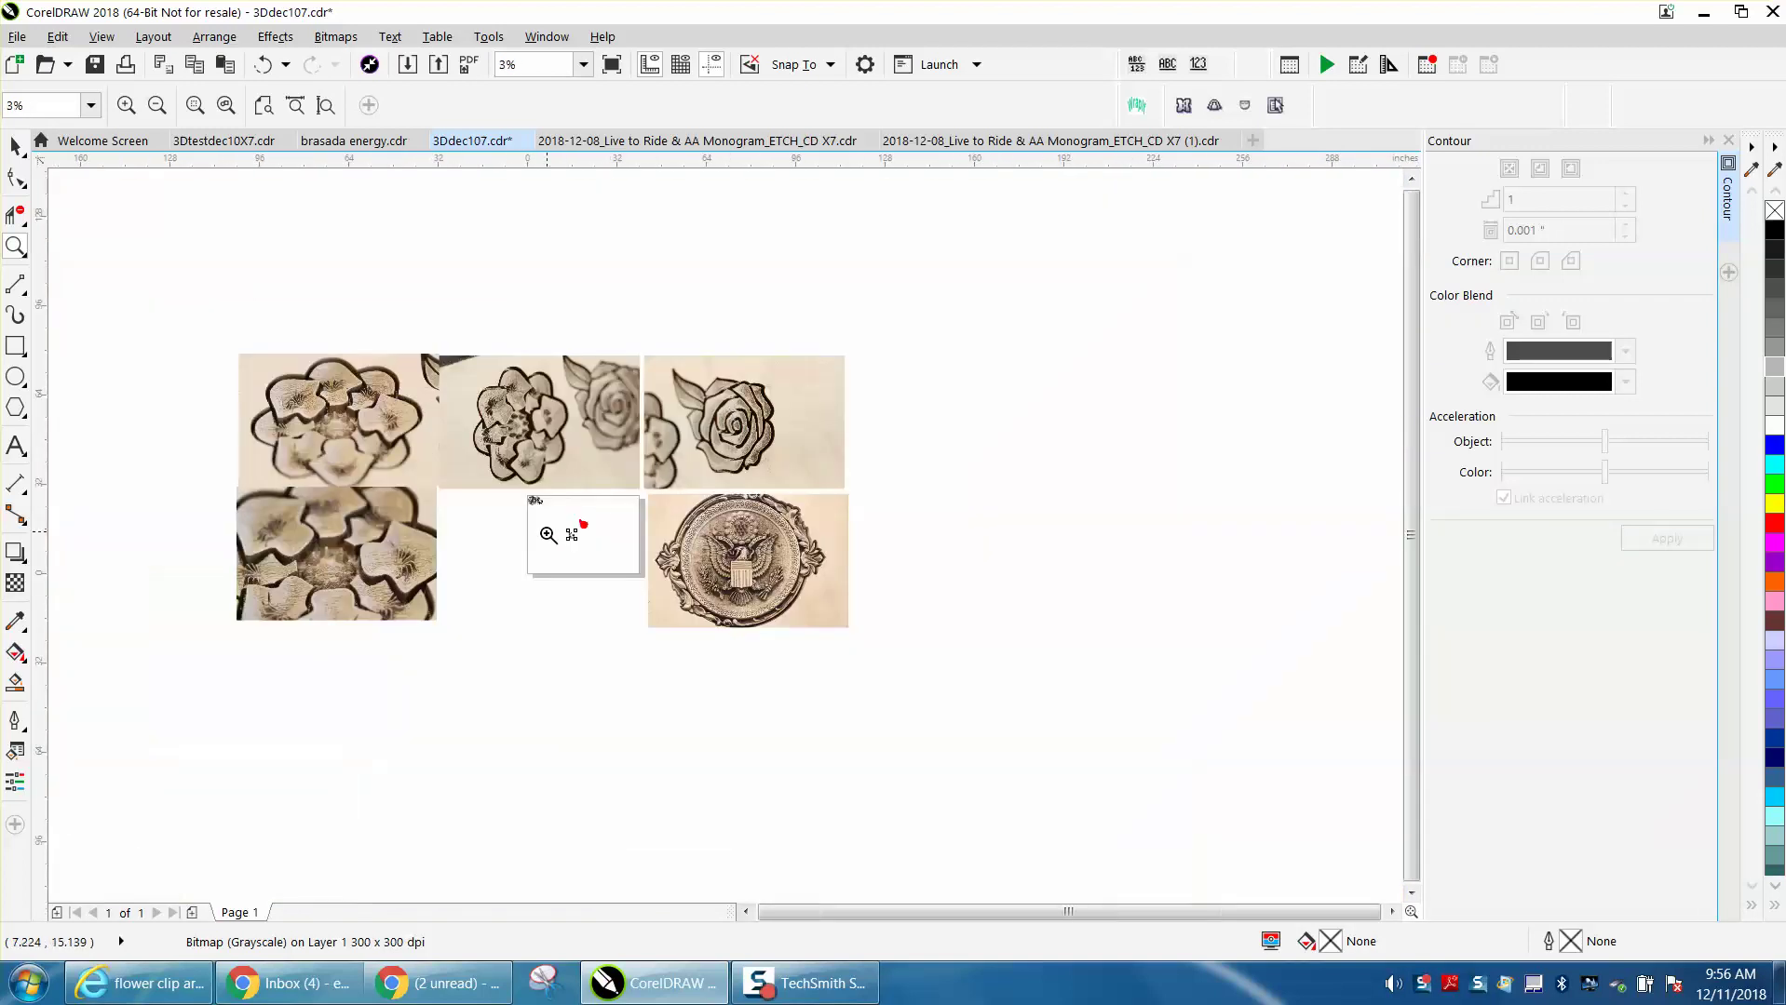
pyautogui.moveTo(552, 518); pyautogui.dragTo(612, 557)
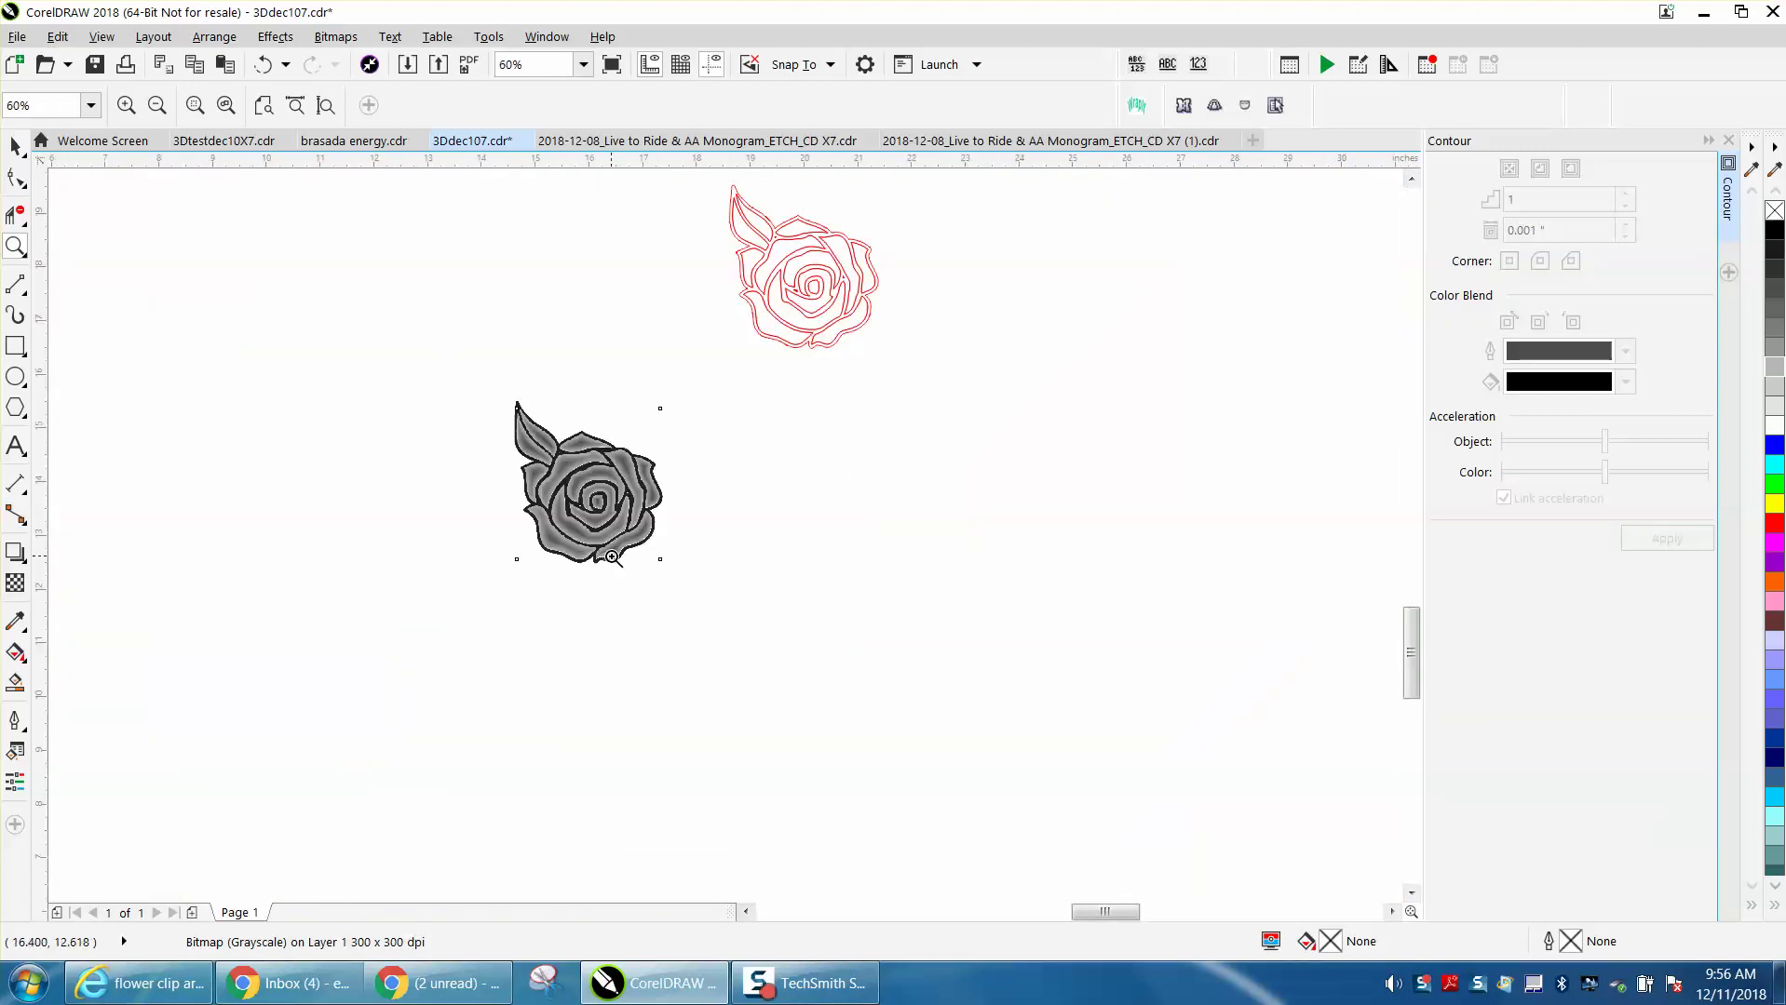
pyautogui.moveTo(722, 609); pyautogui.dragTo(722, 608)
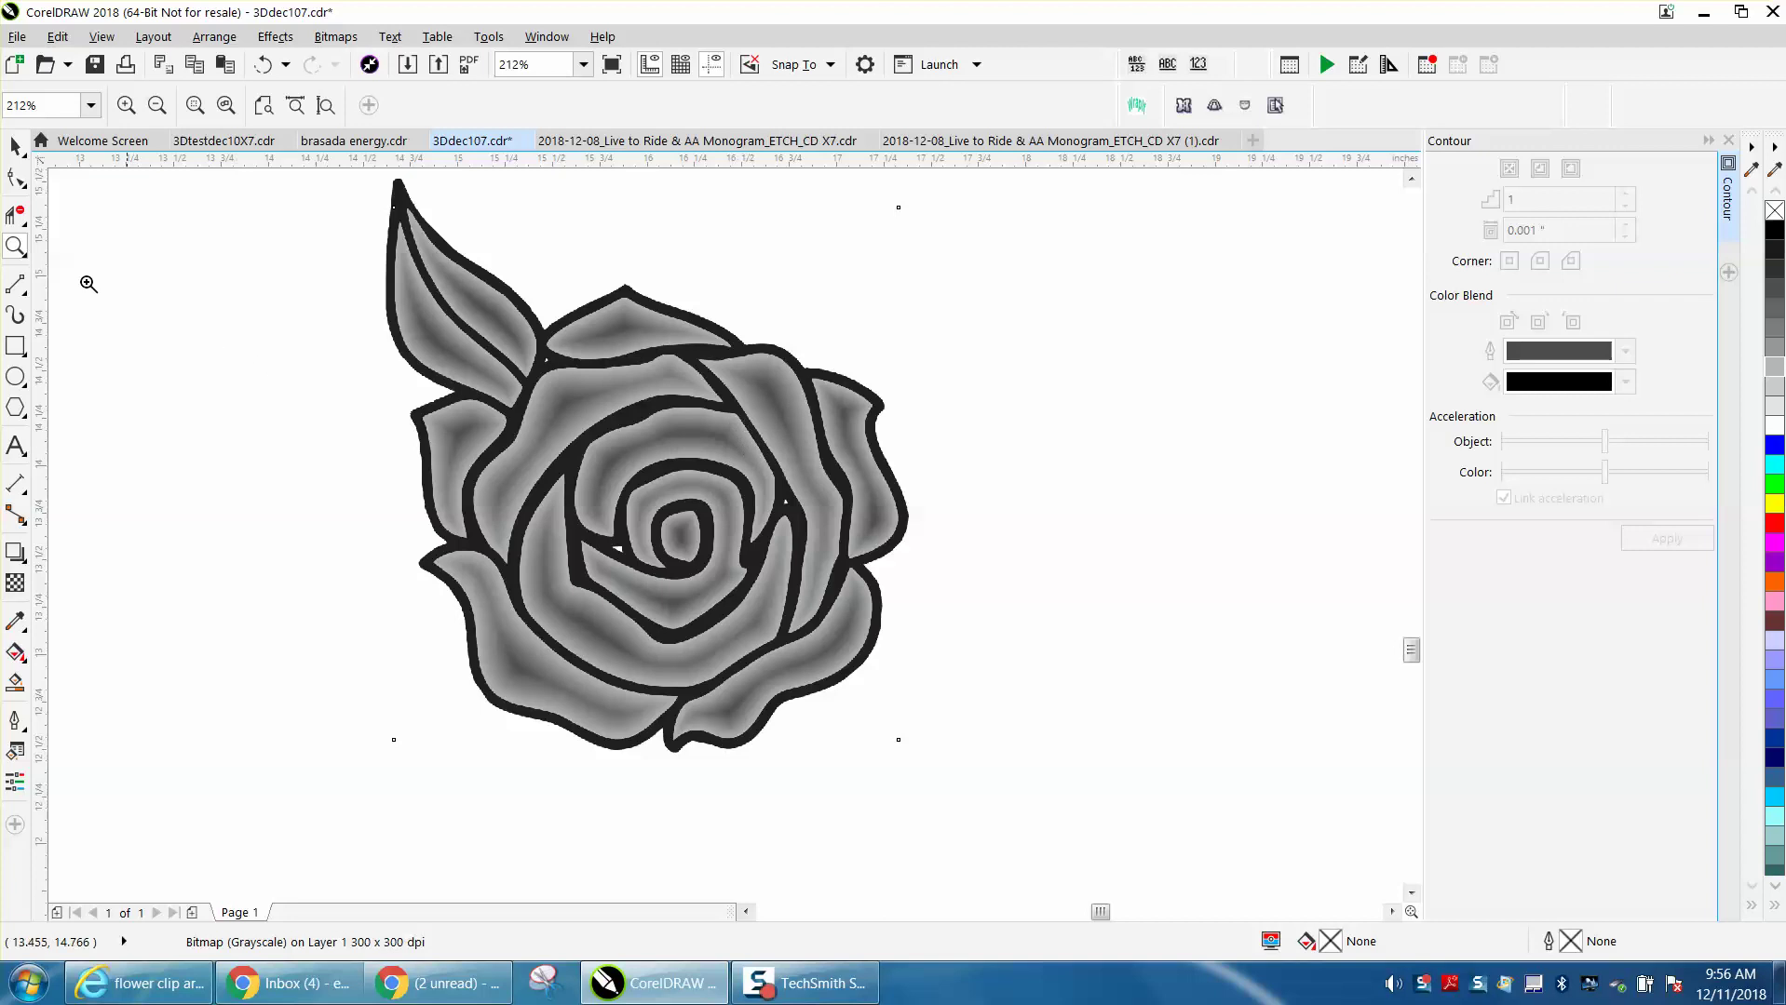
pyautogui.moveTo(584, 414); pyautogui.dragTo(870, 550)
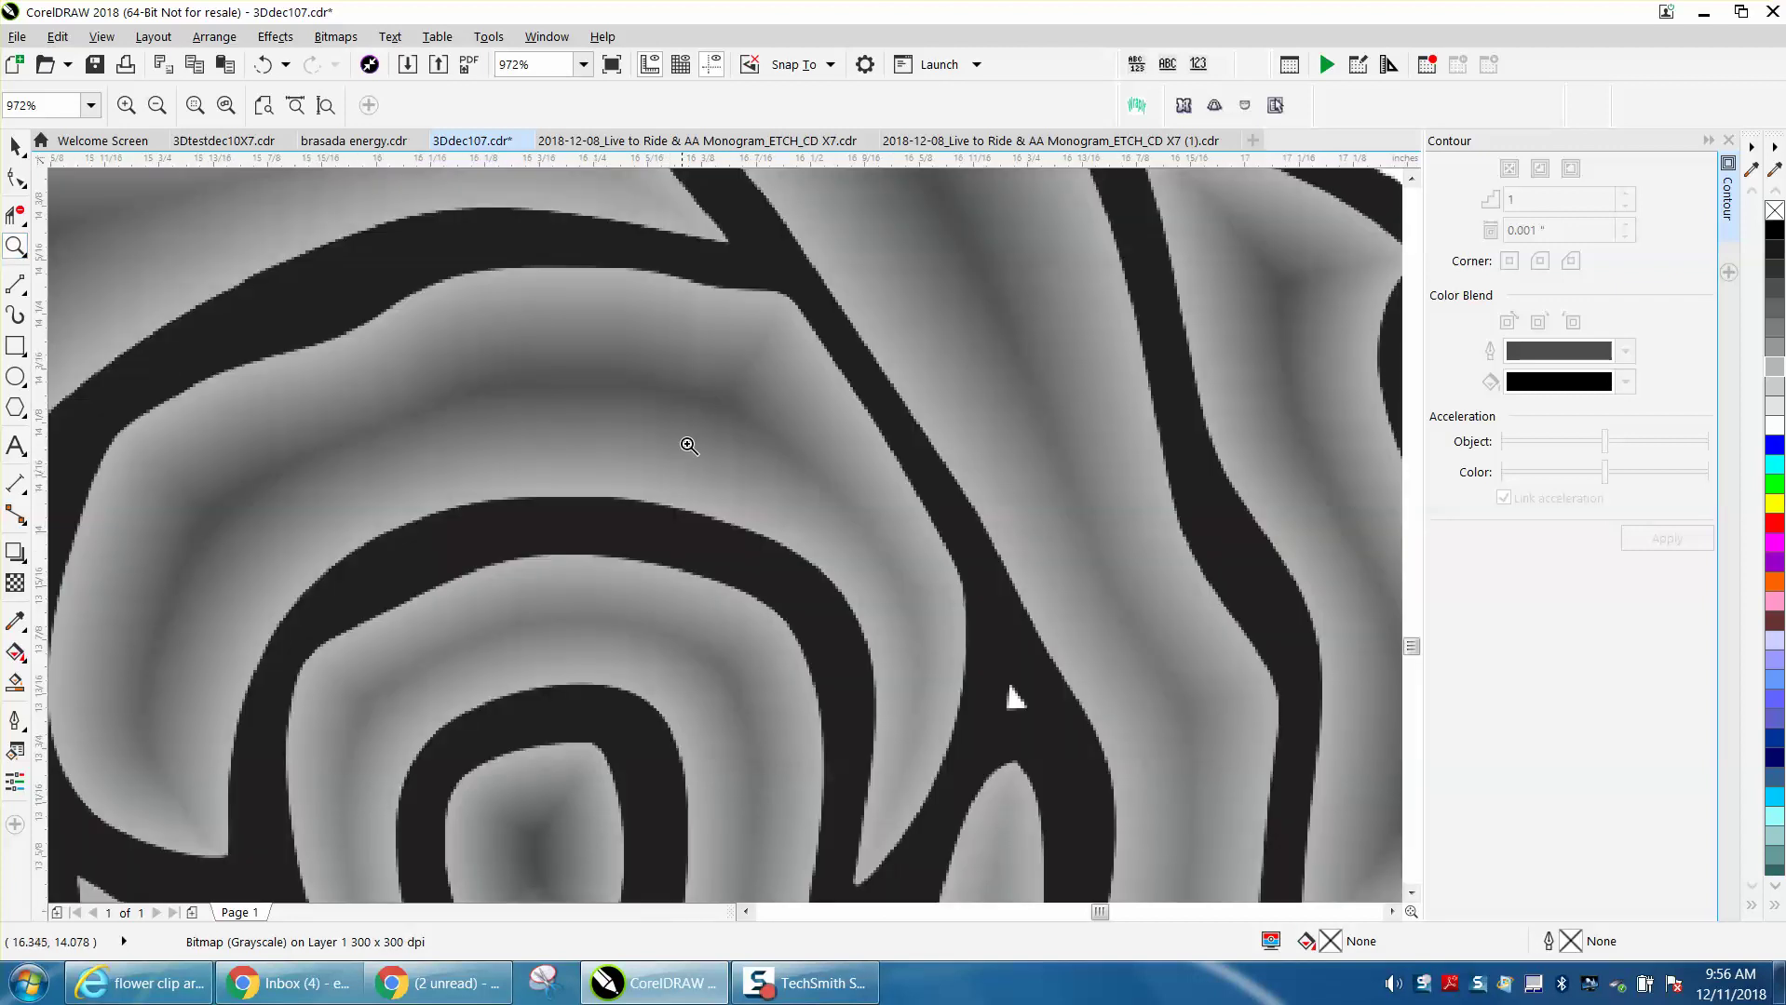
pyautogui.scroll(-3, 618, 399)
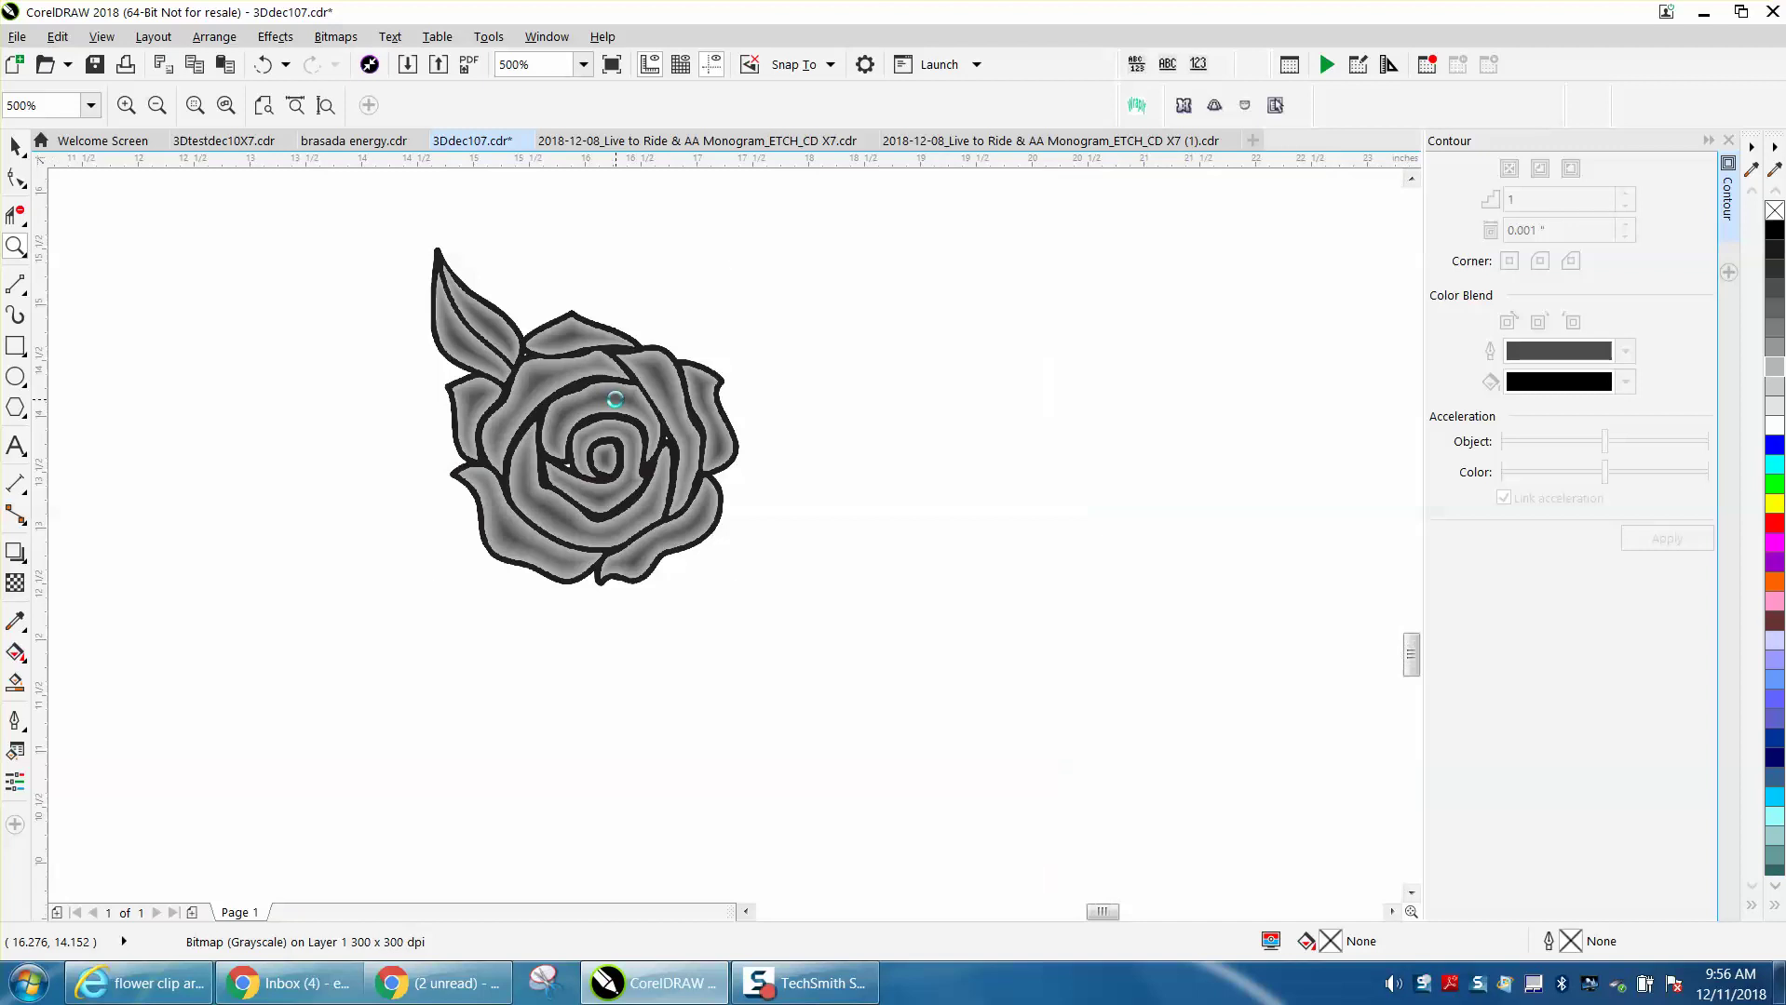
# Select and then deselect the rose bitmap, and zoom back out.
pyautogui.click(16, 146)
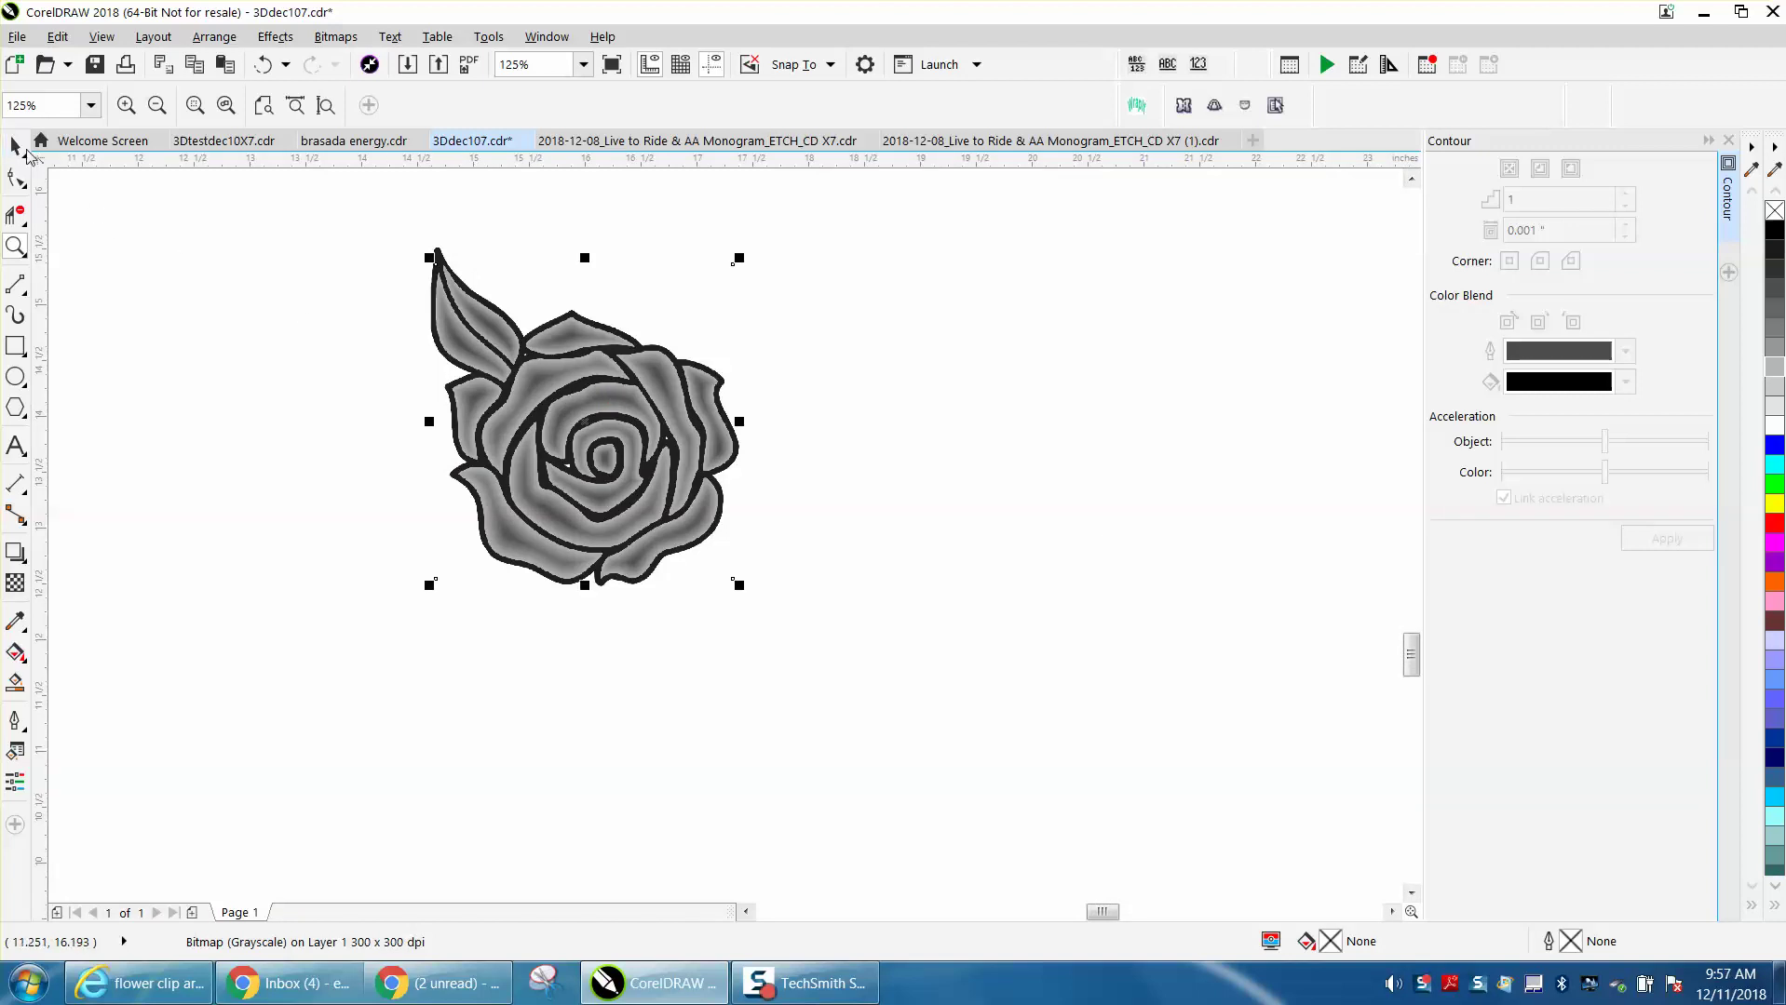
pyautogui.click(177, 244)
pyautogui.scroll(-3, 617, 410)
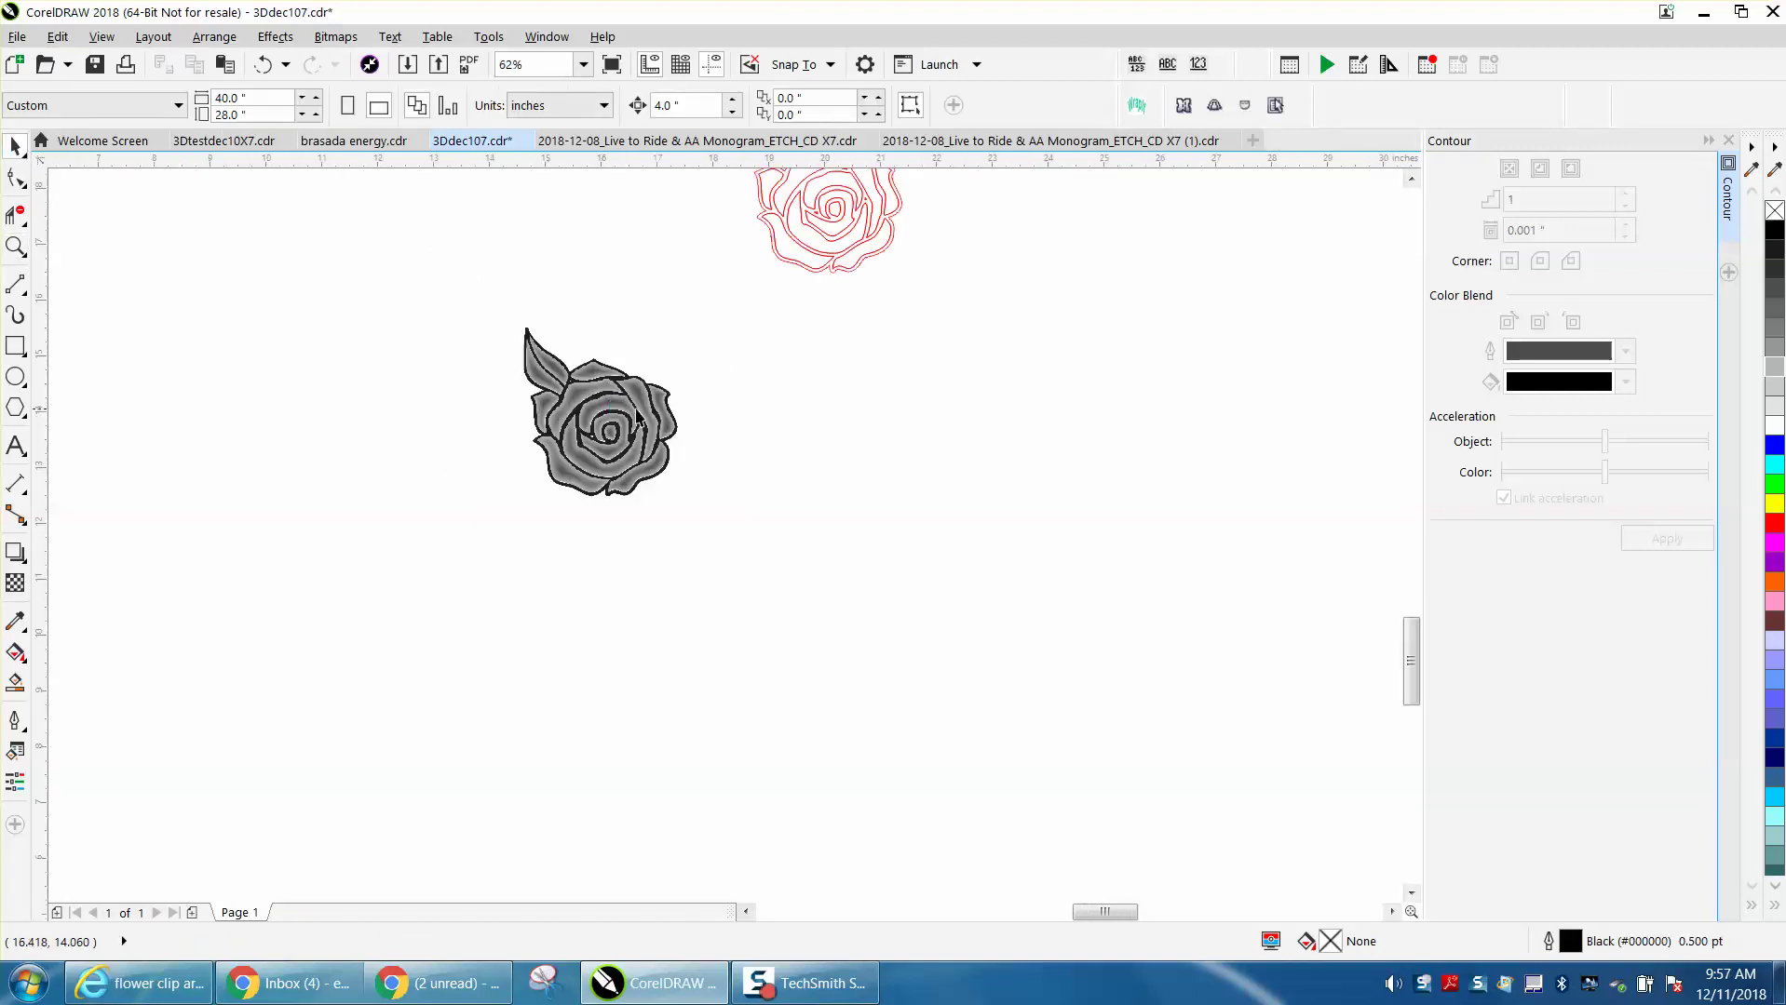
pyautogui.scroll(-2, 637, 418)
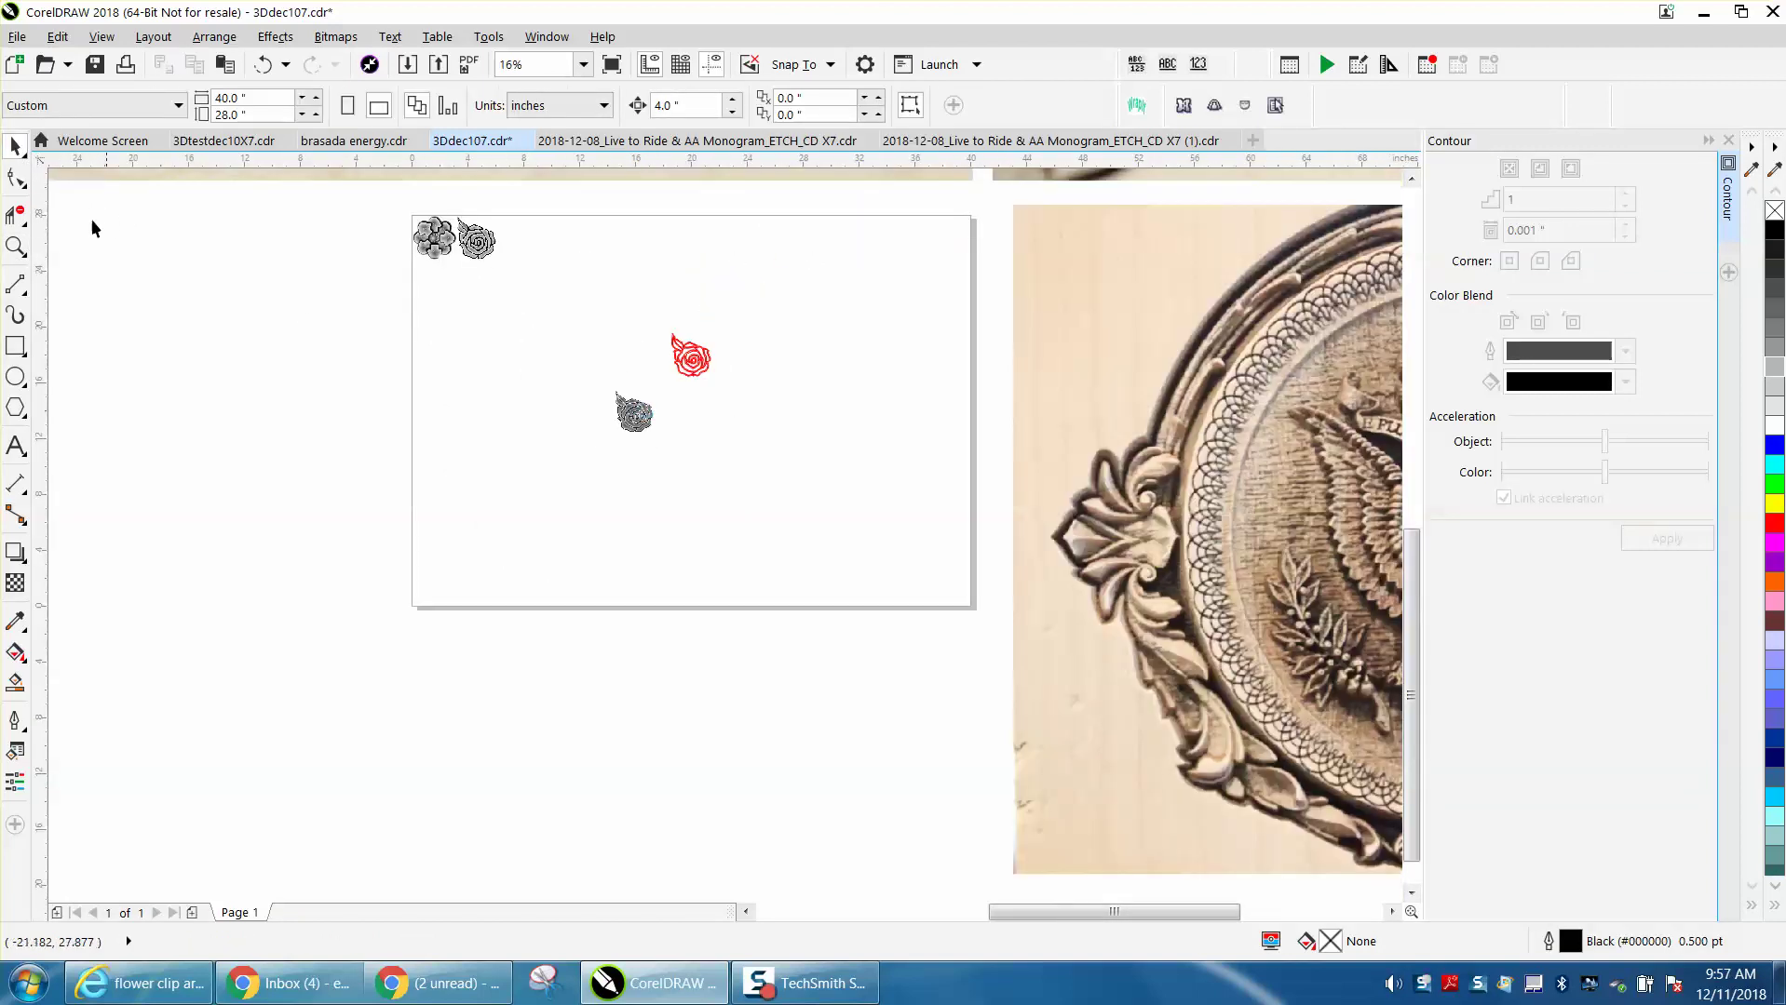
pyautogui.click(16, 246)
pyautogui.moveTo(446, 220); pyautogui.dragTo(527, 272)
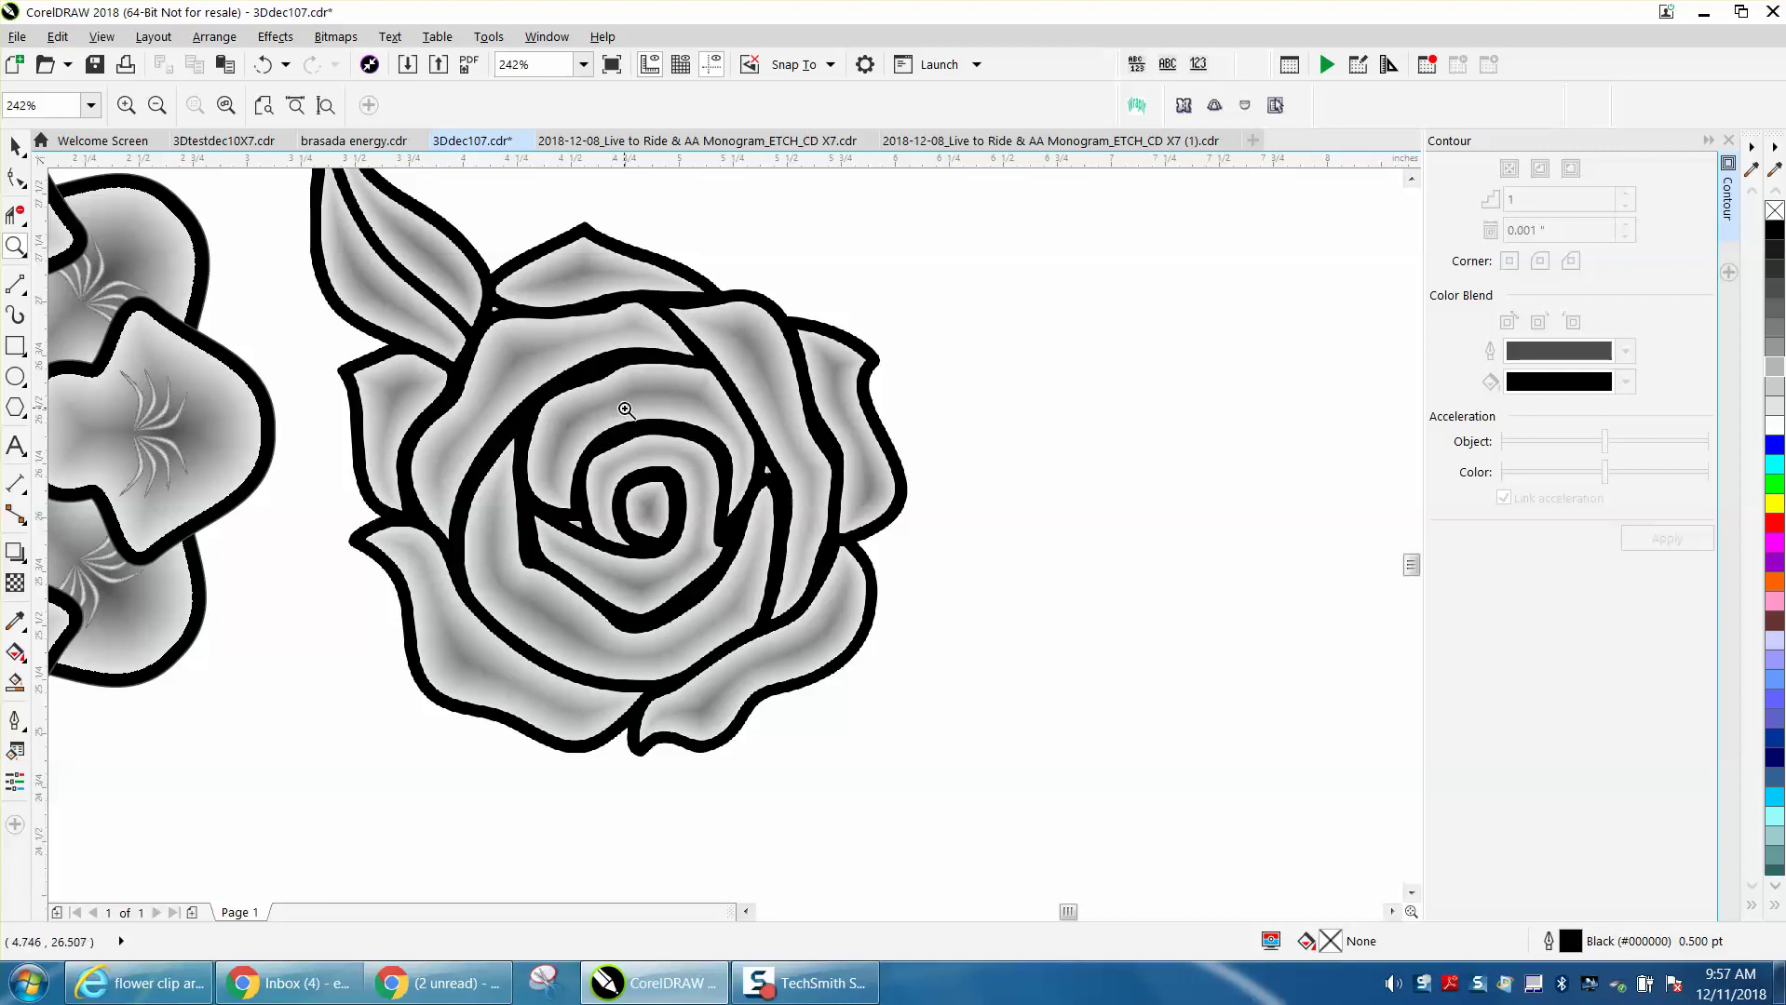
pyautogui.rightClick(622, 409)
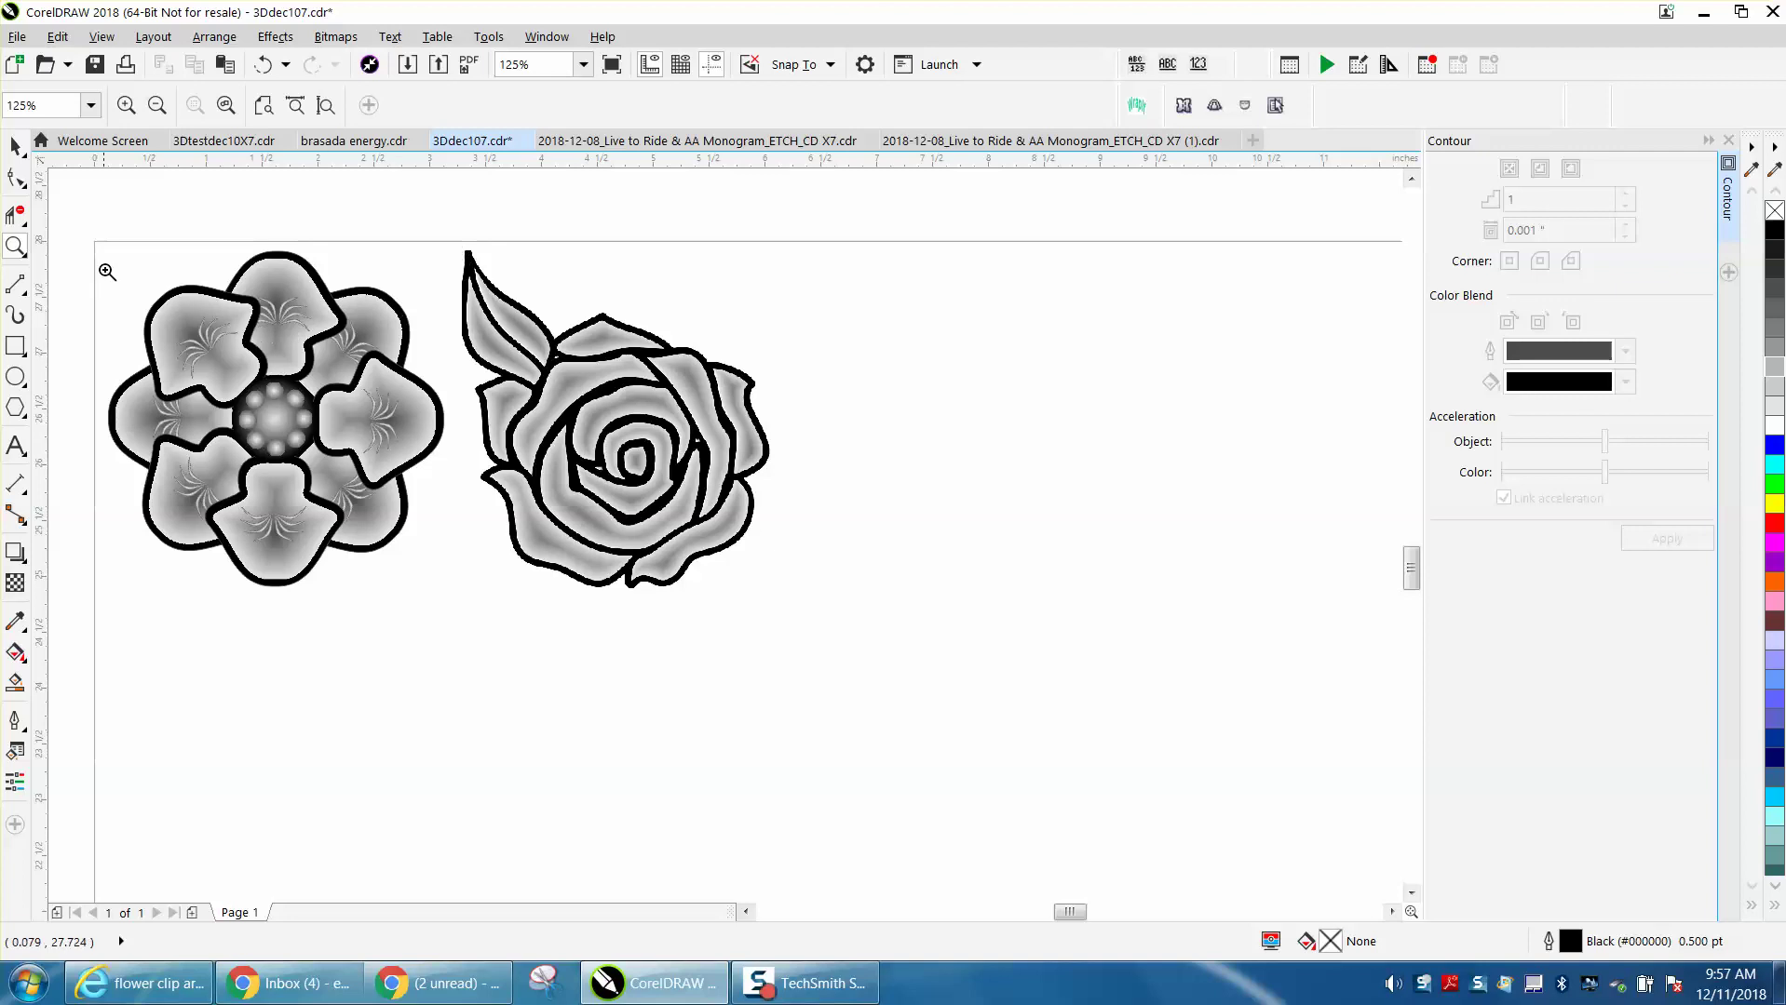
pyautogui.moveTo(109, 251); pyautogui.dragTo(540, 591)
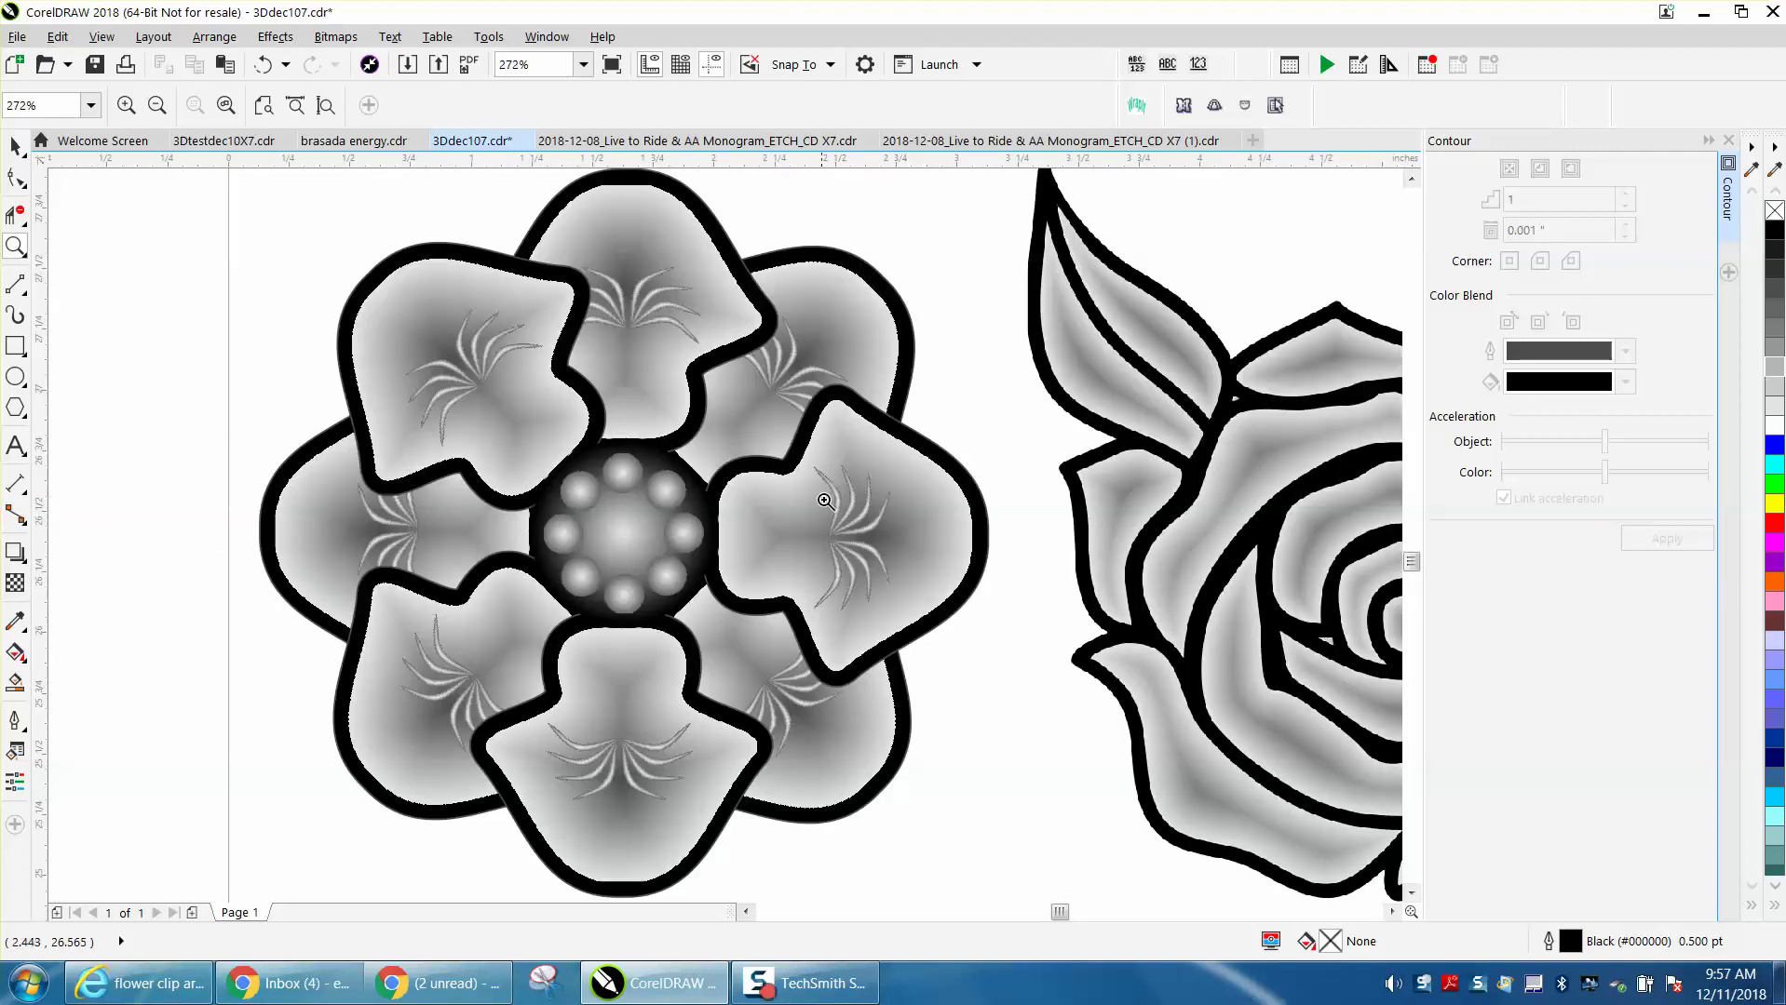
pyautogui.scroll(3, 942, 622)
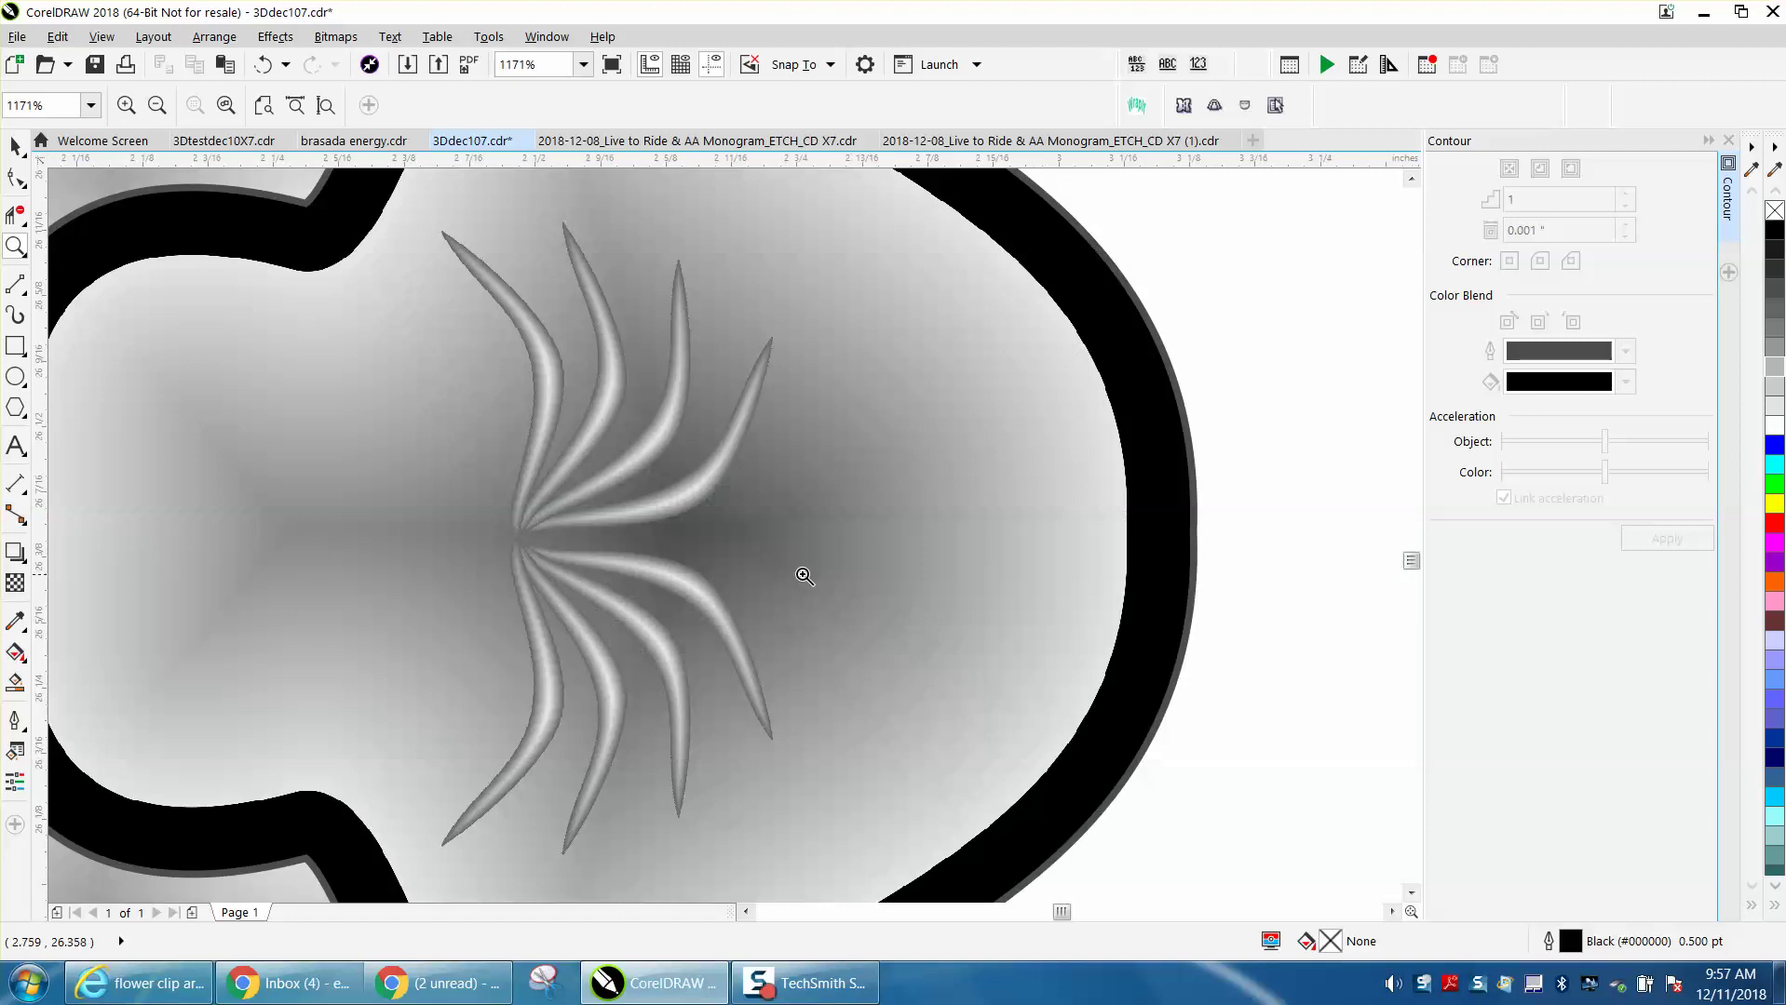
pyautogui.scroll(-3, 747, 565)
pyautogui.scroll(-8, 746, 564)
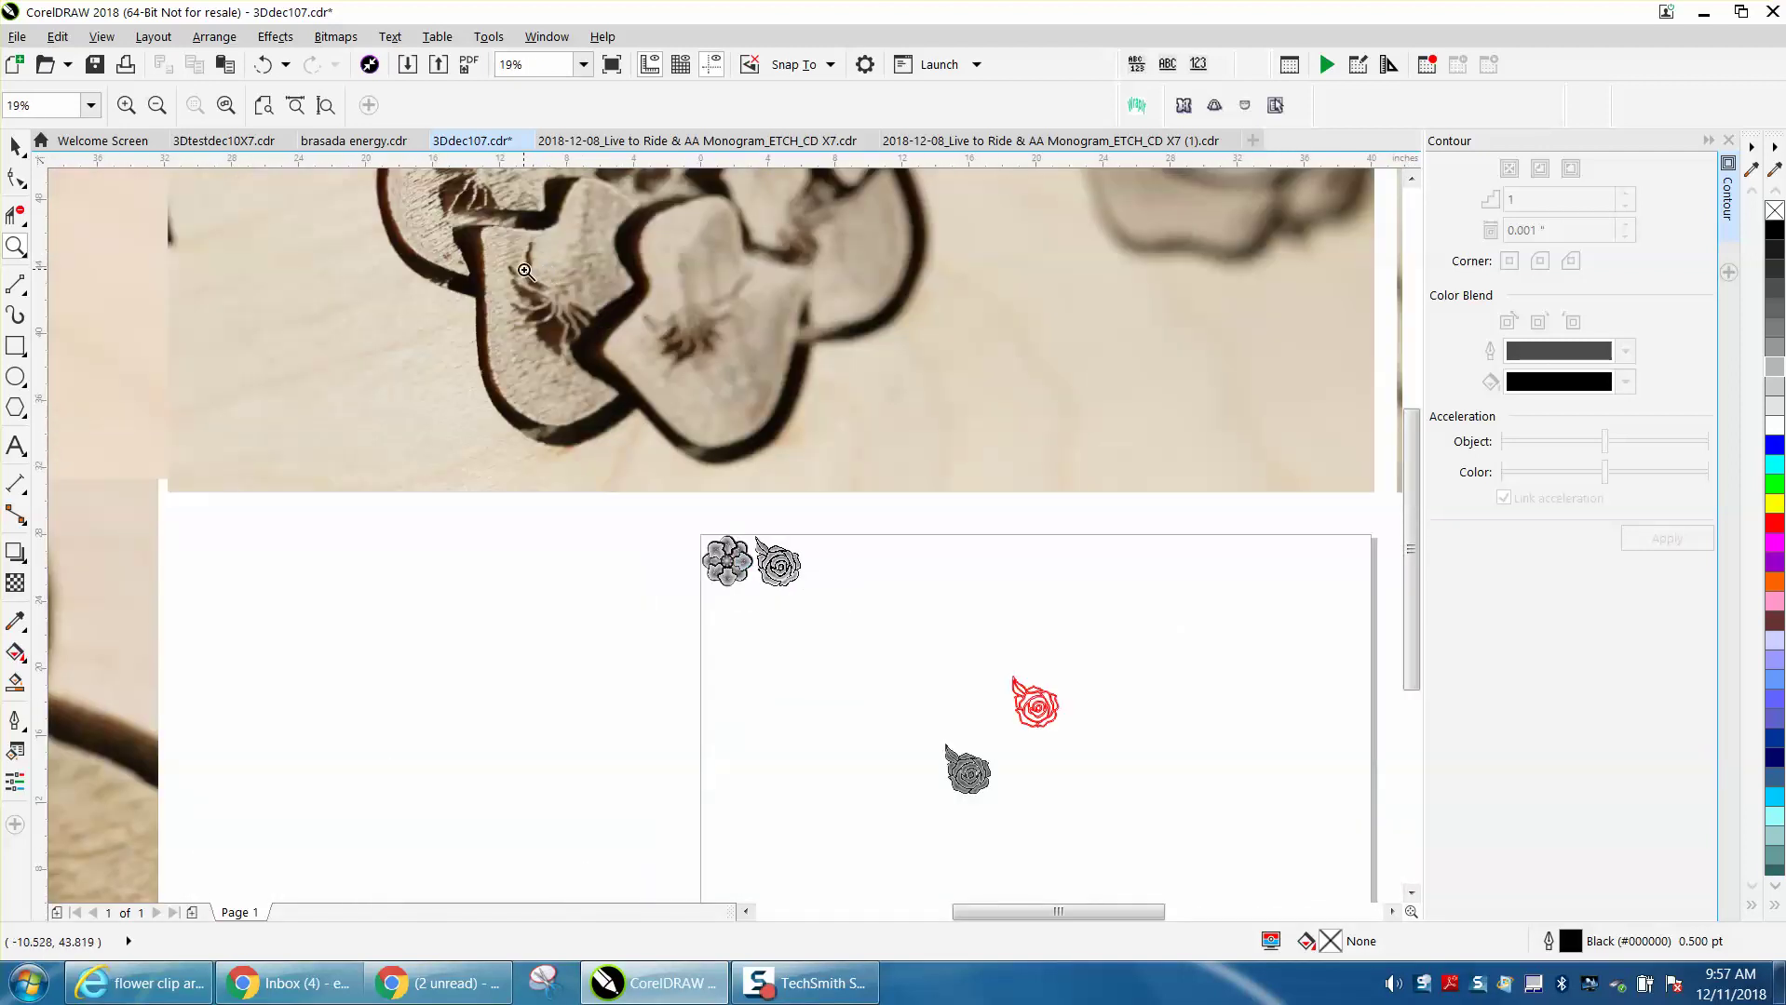
pyautogui.scroll(5, 559, 325)
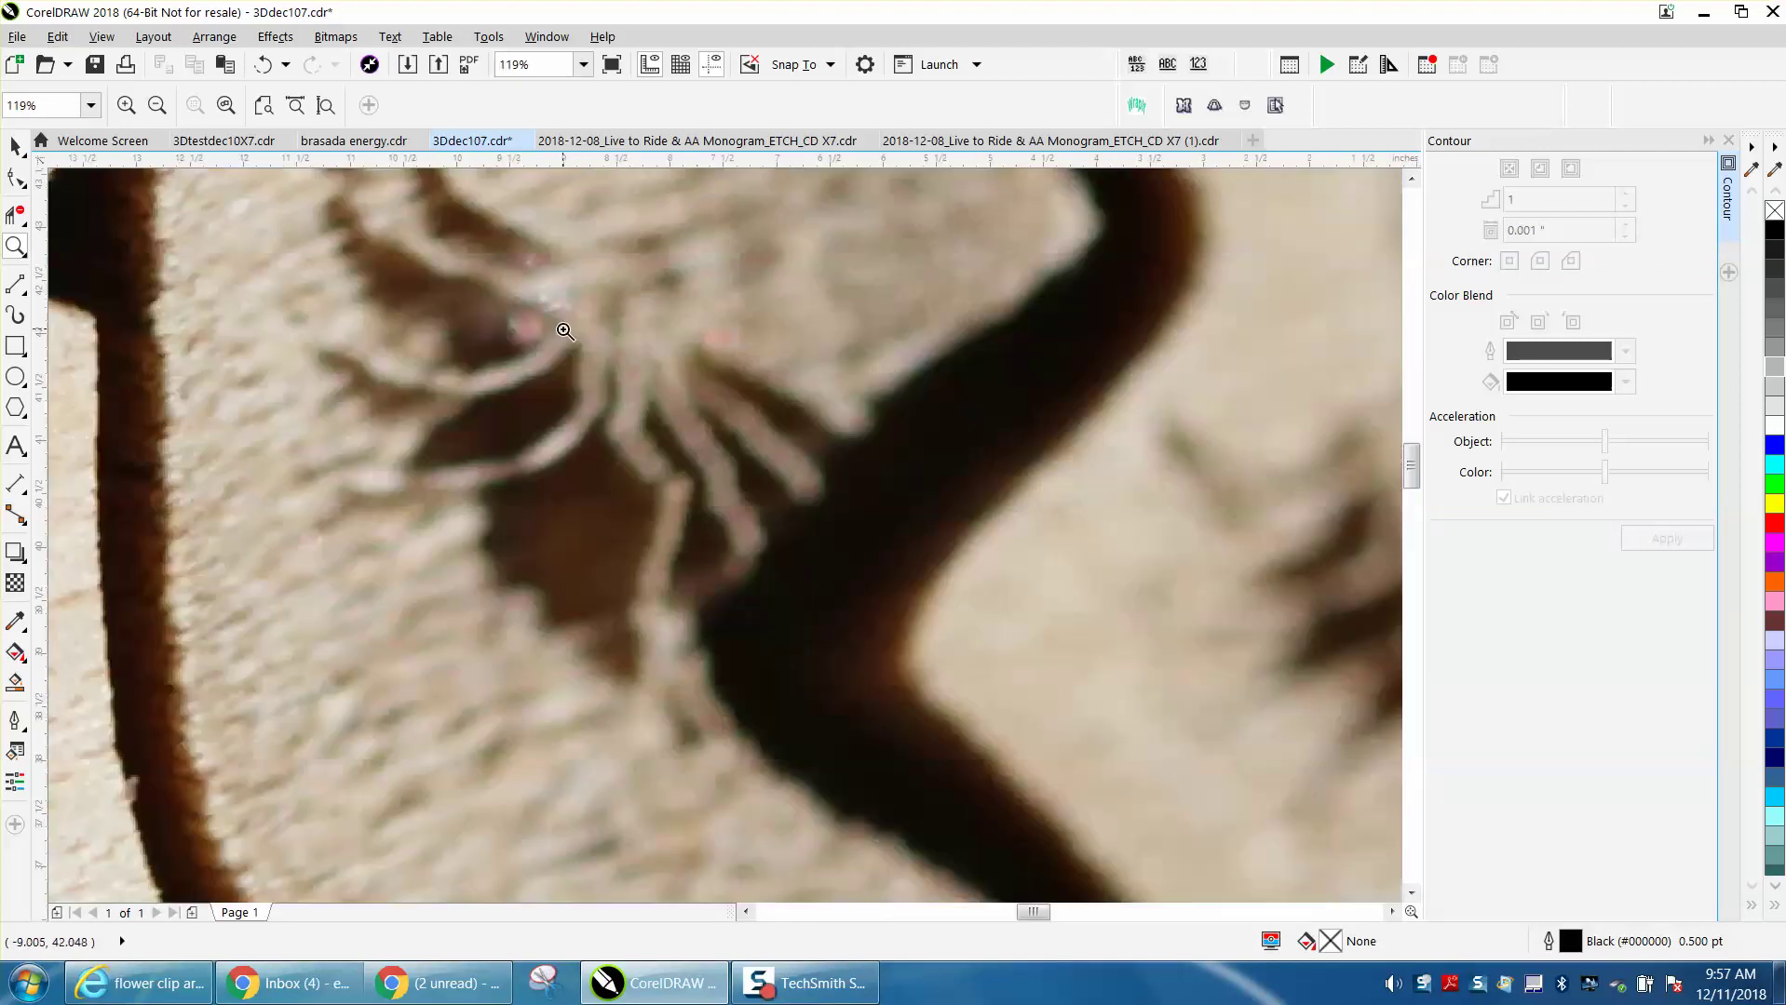
pyautogui.scroll(-4, 565, 334)
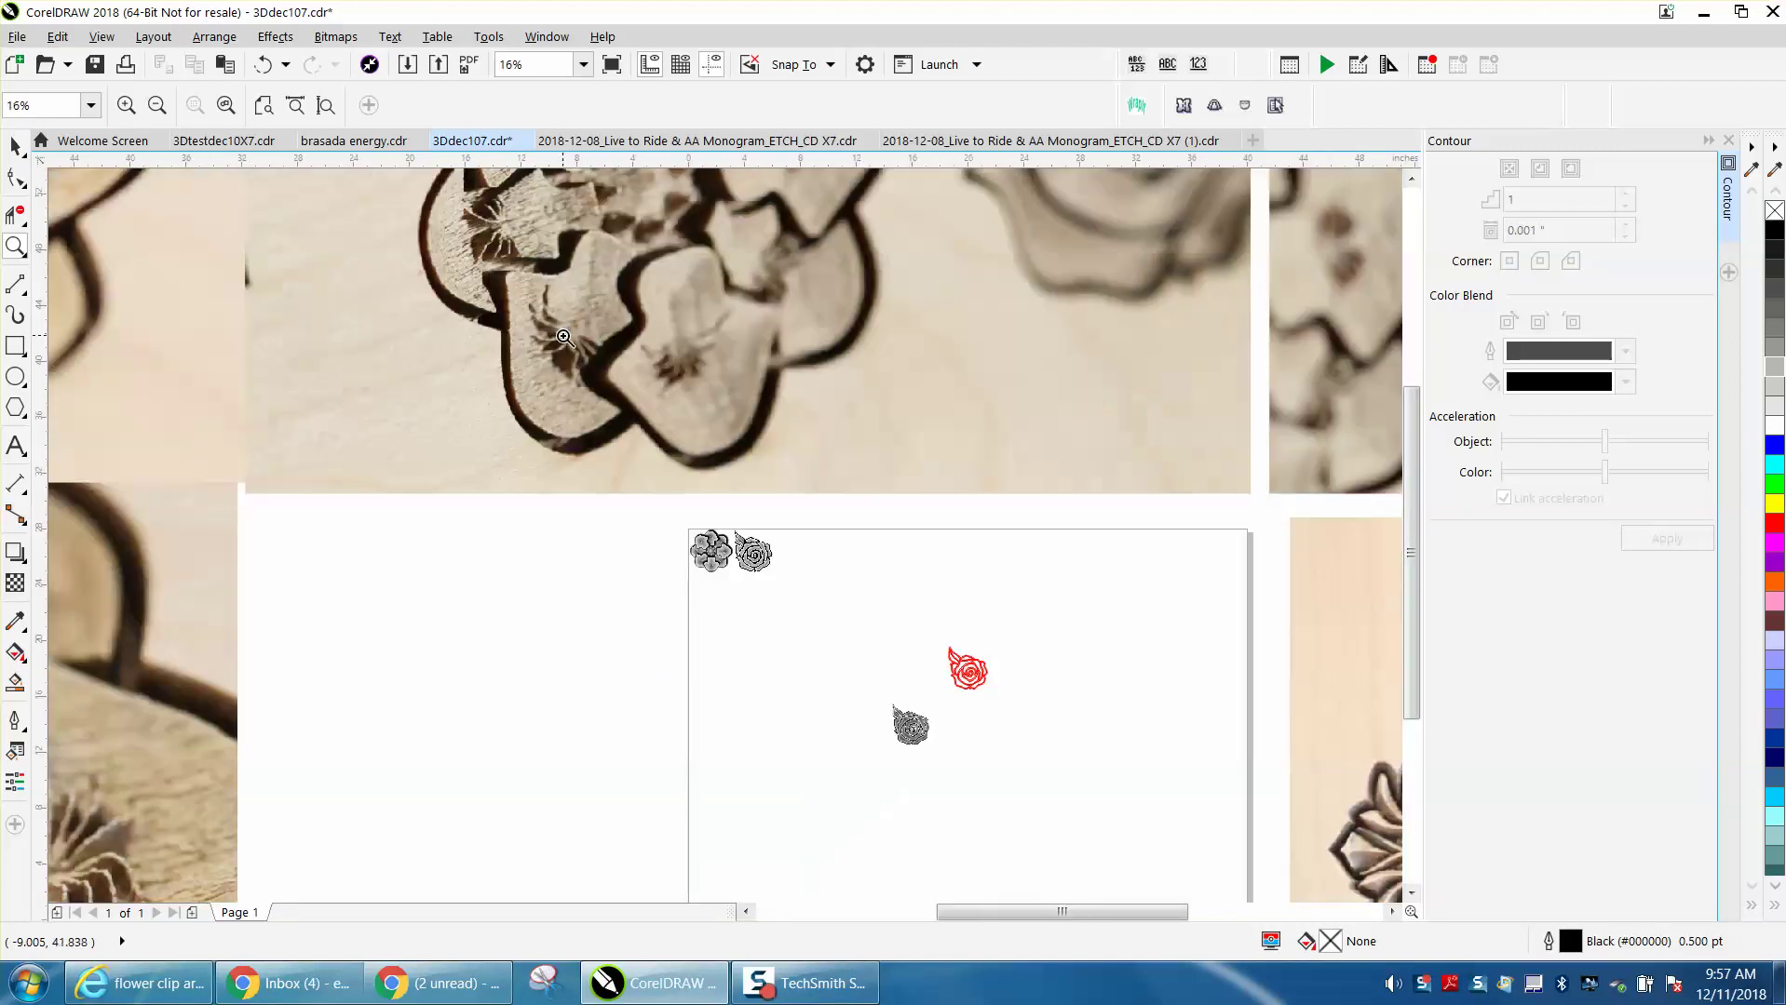
pyautogui.scroll(4, 299, 603)
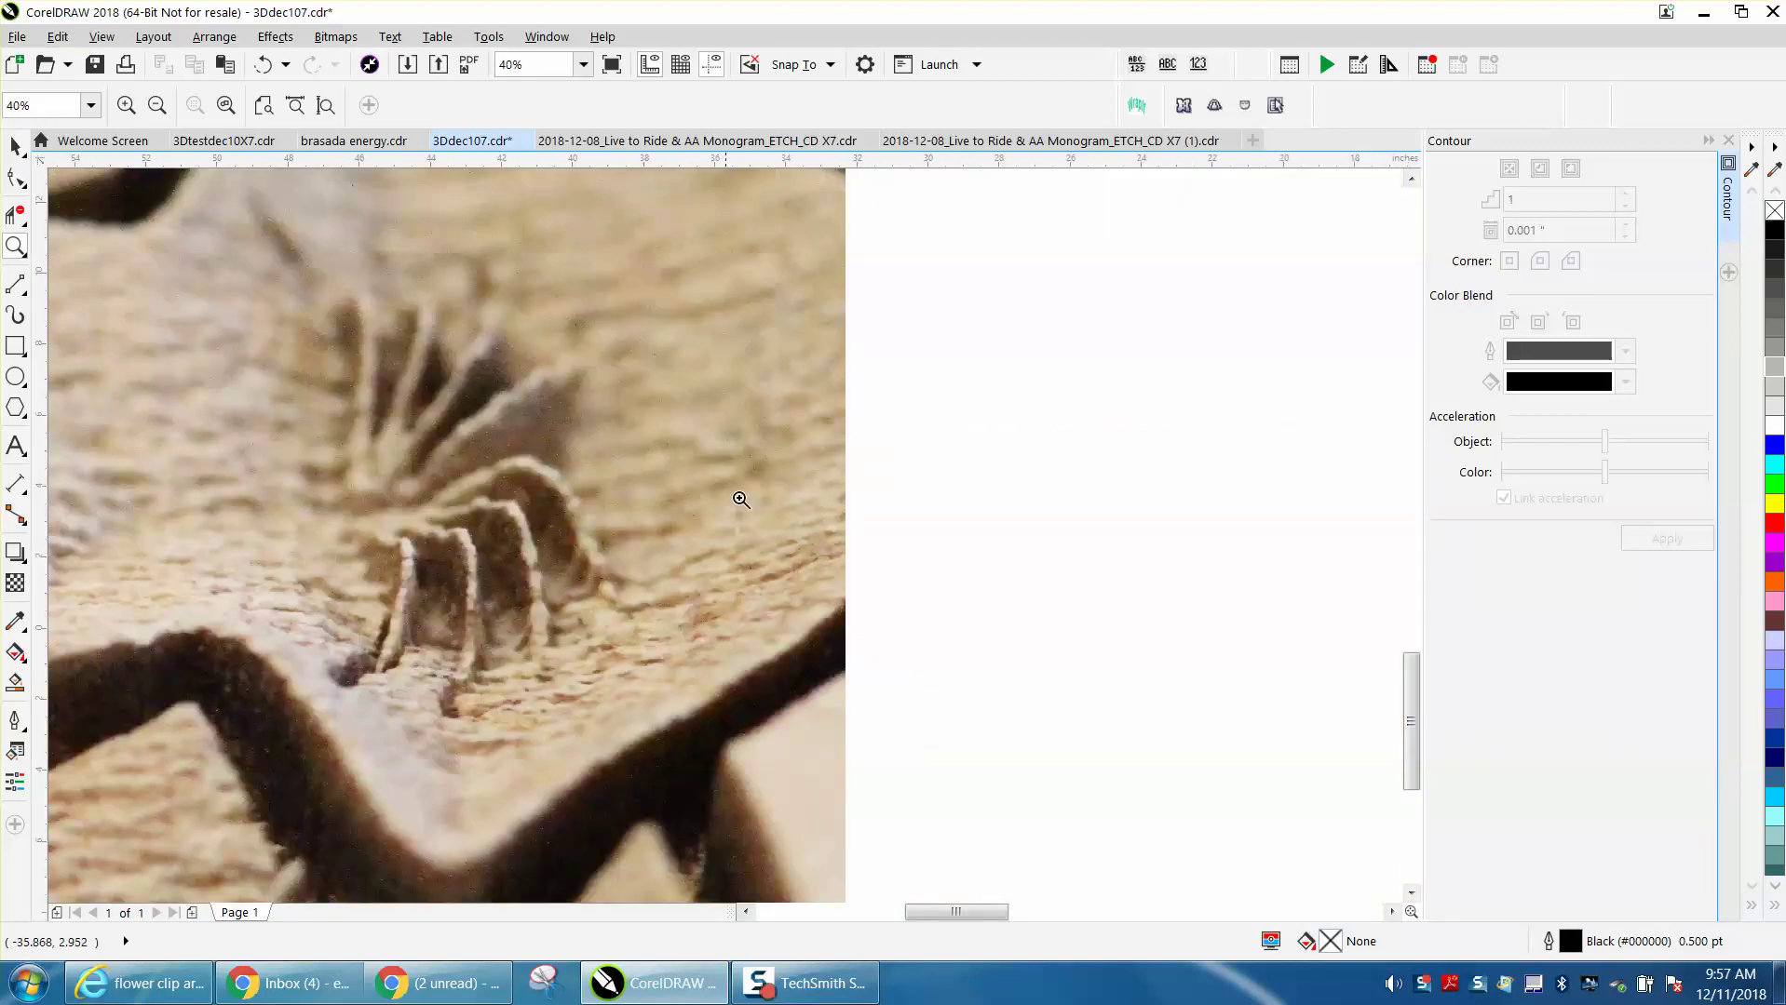
pyautogui.scroll(-3, 325, 586)
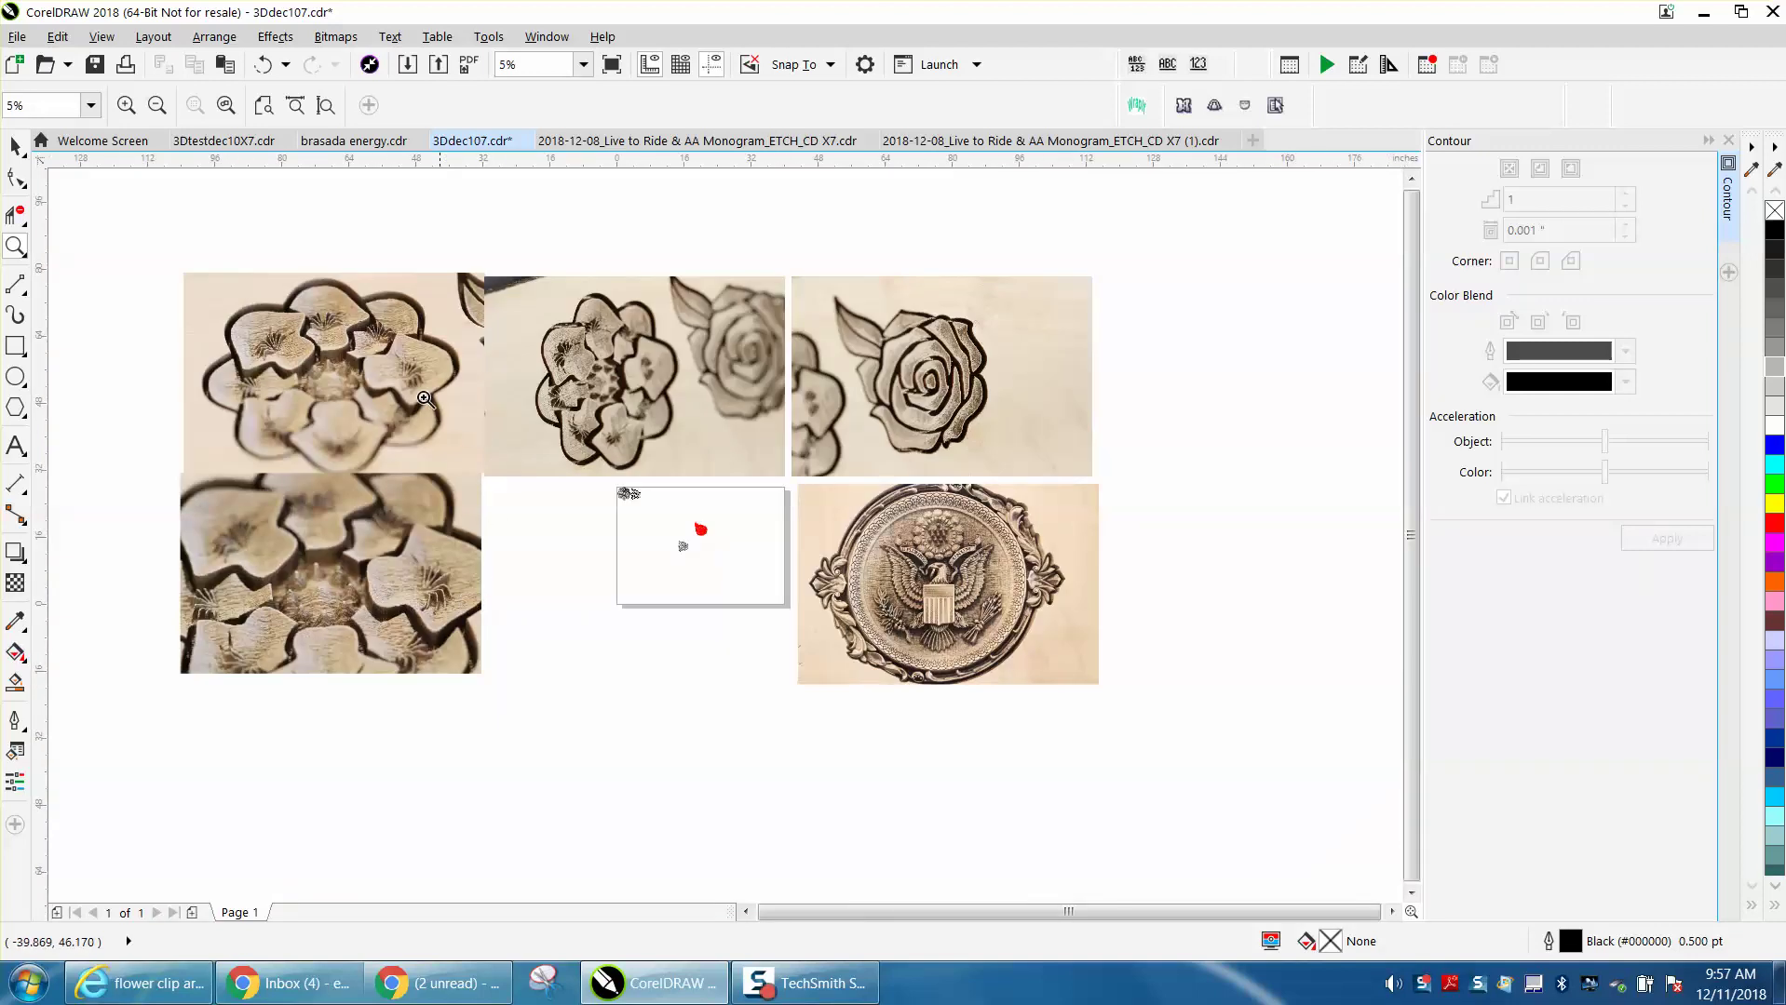
pyautogui.scroll(6, 367, 349)
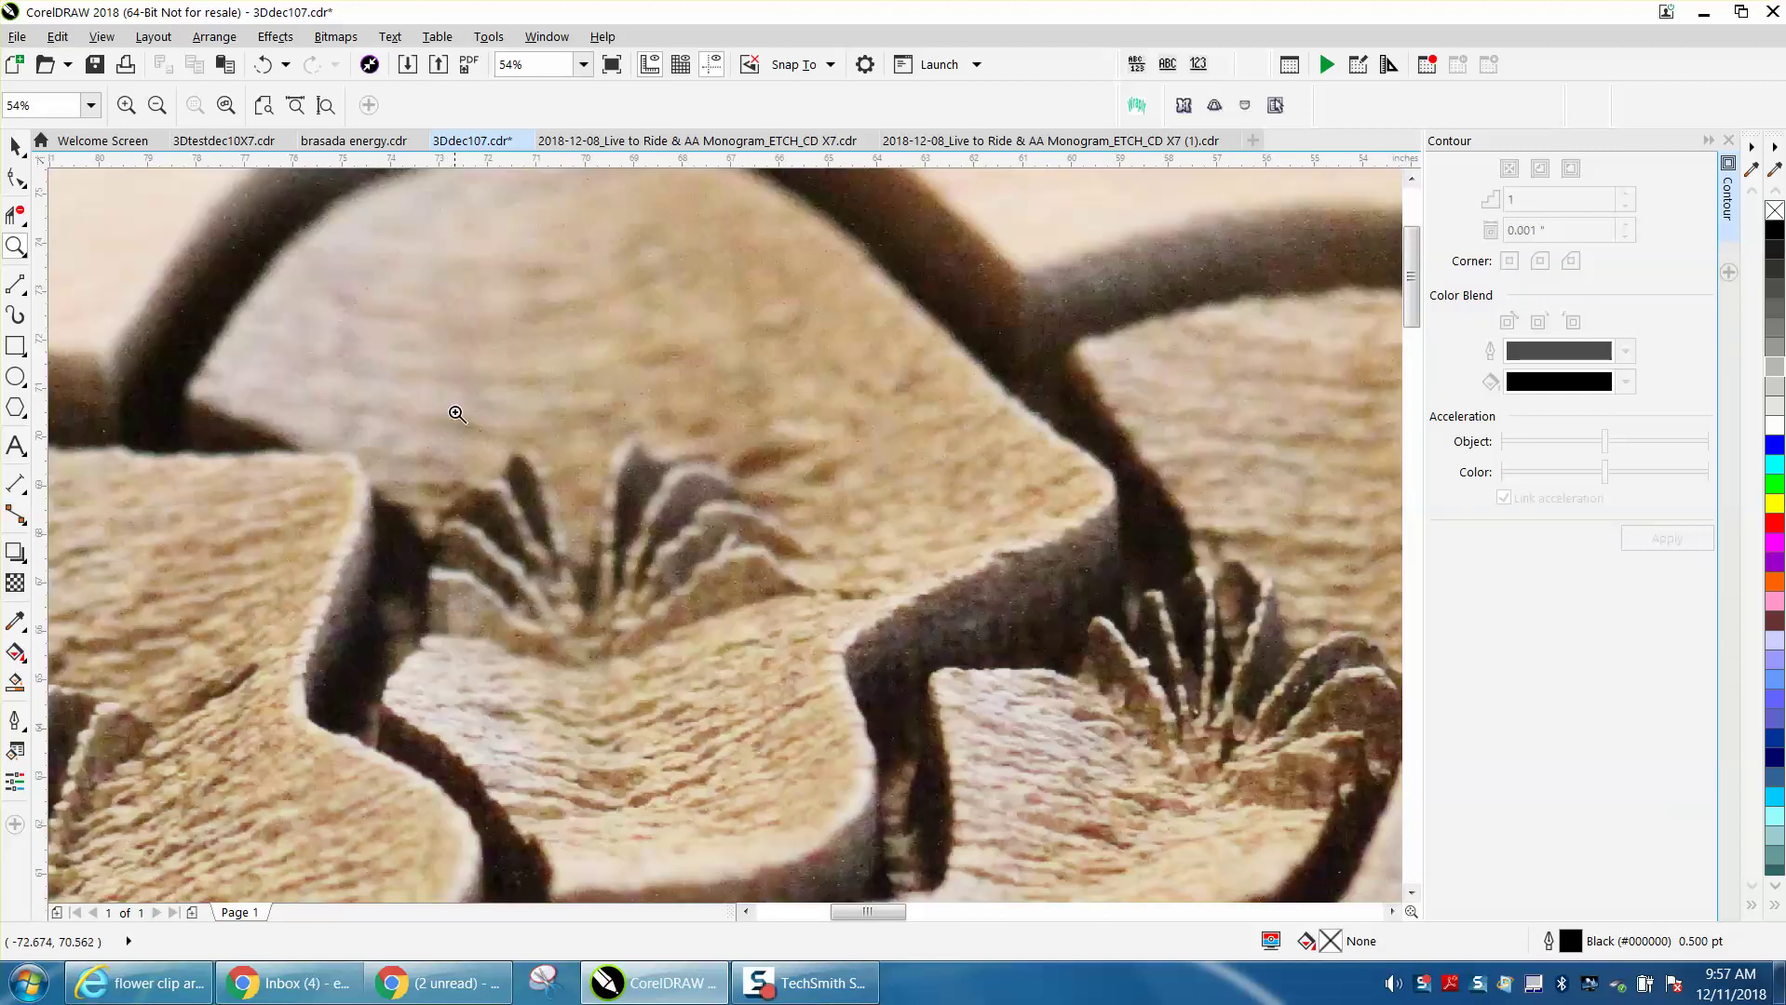
pyautogui.scroll(-2, 457, 414)
pyautogui.scroll(-1, 460, 417)
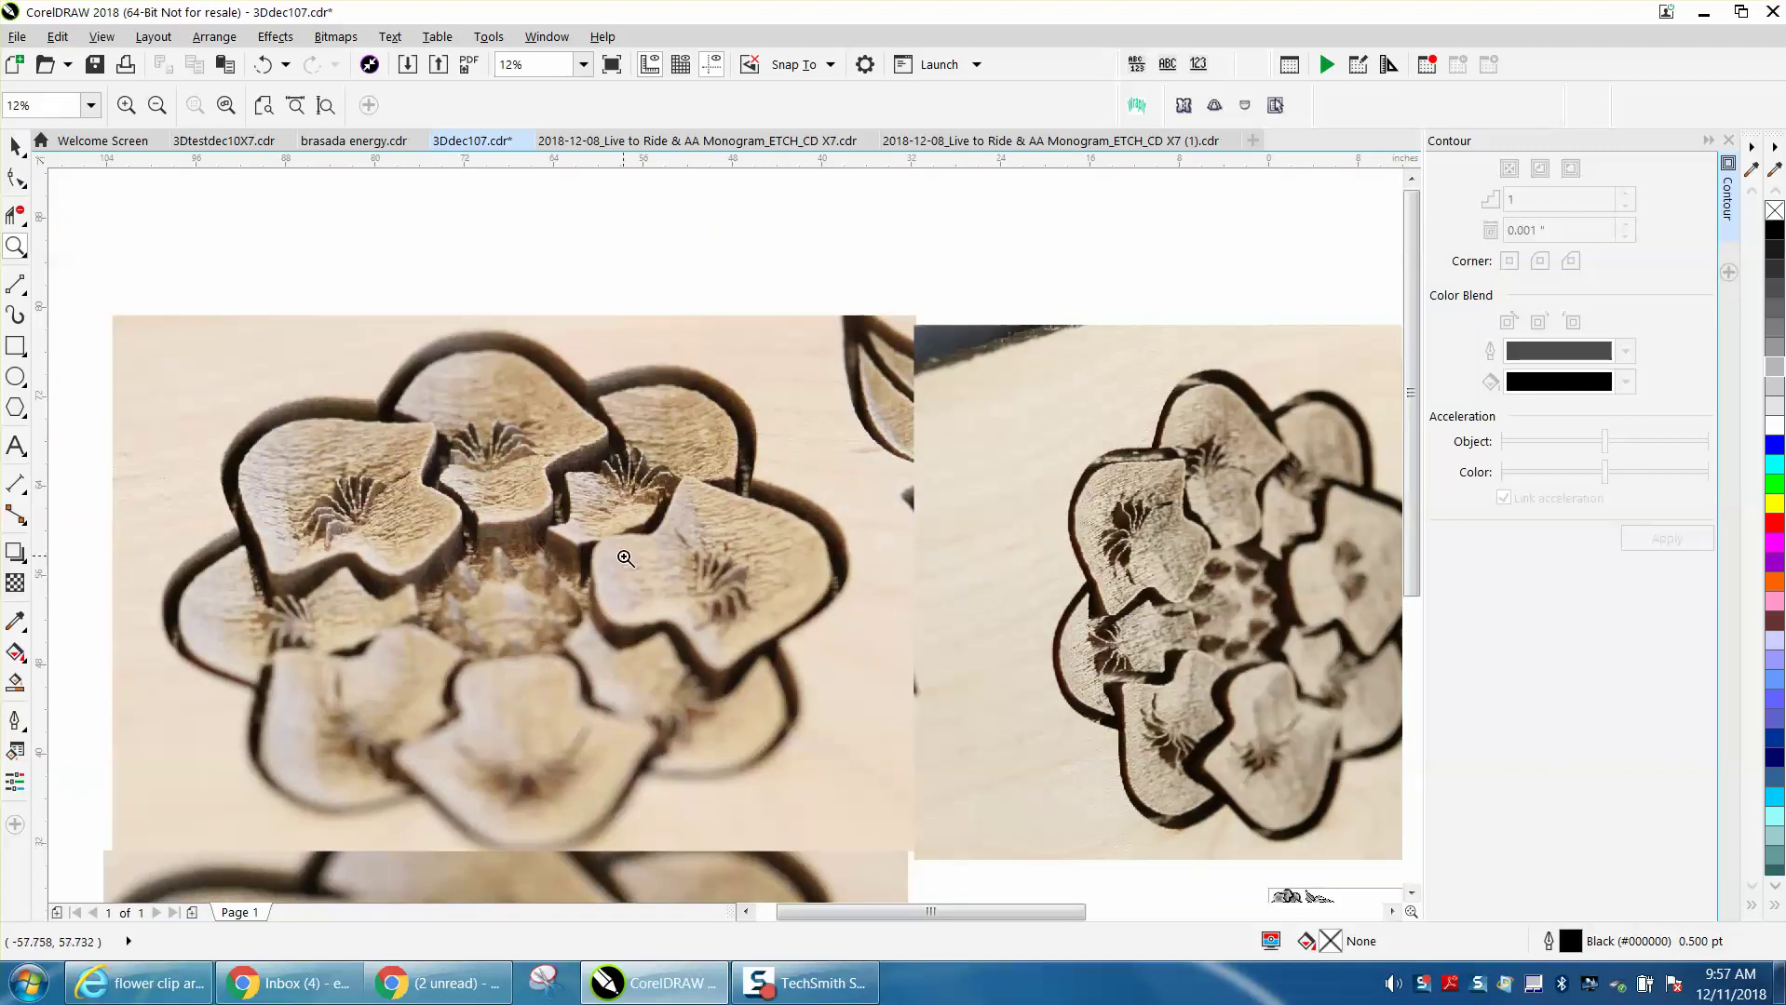
pyautogui.scroll(-1, 658, 557)
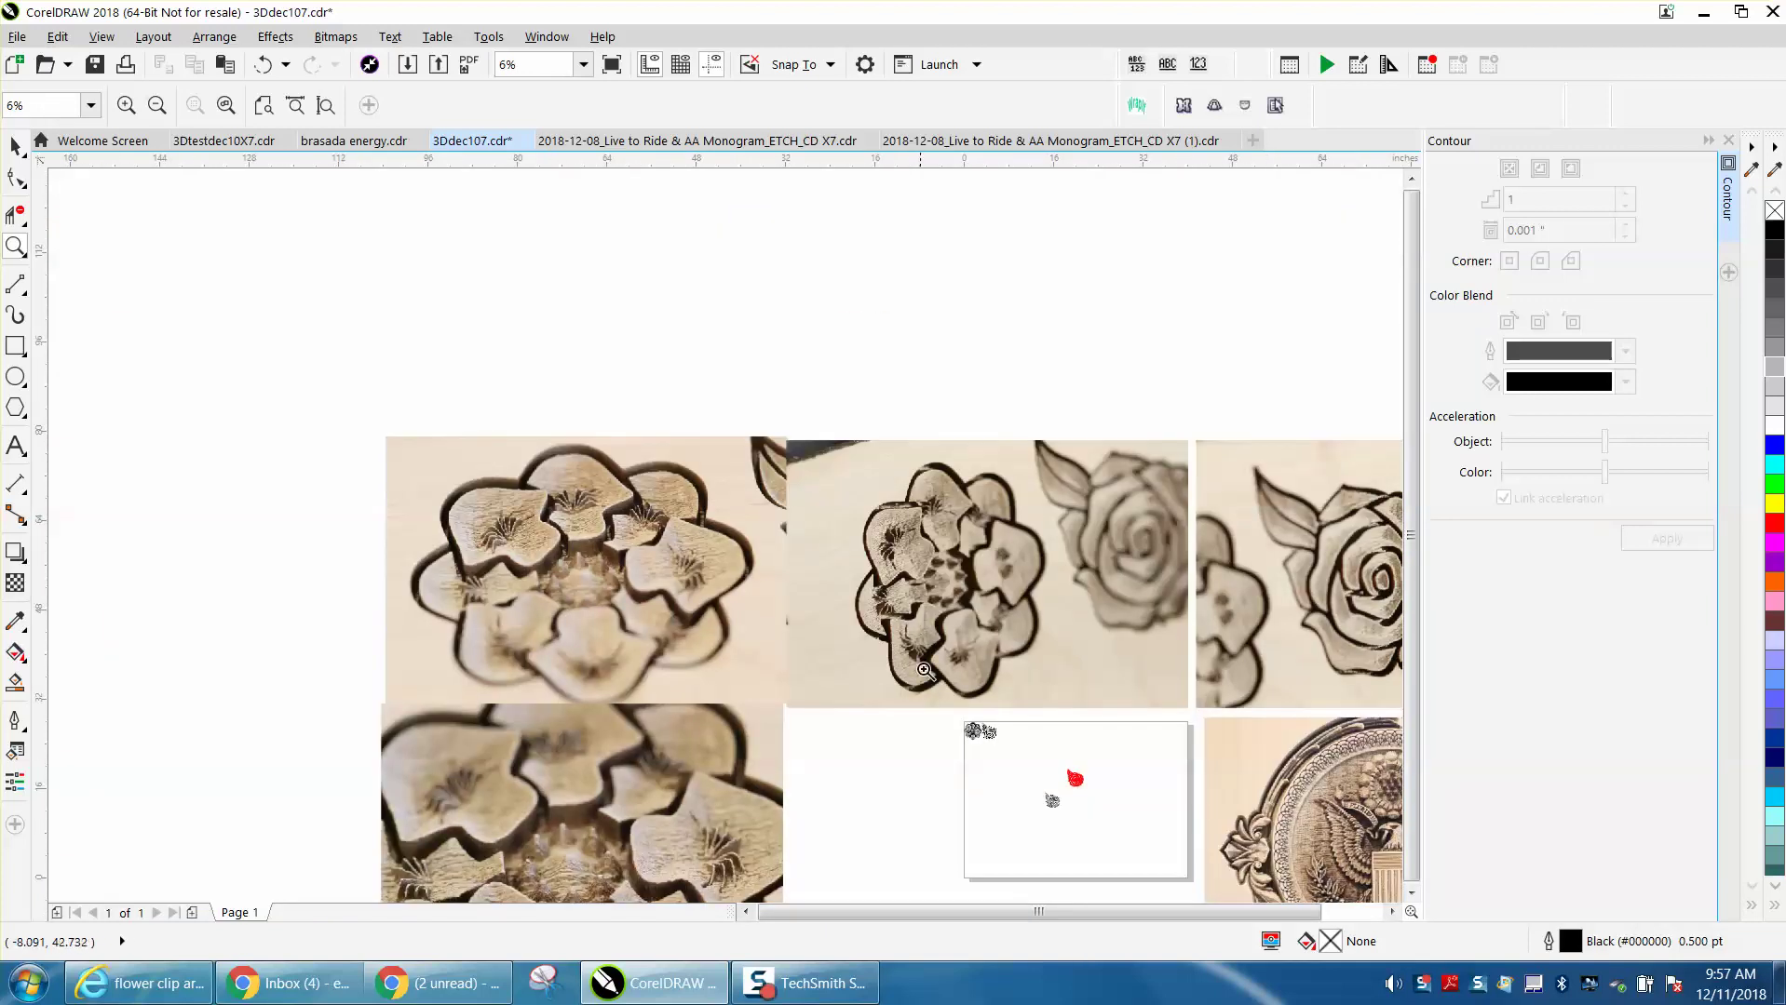
pyautogui.moveTo(939, 708); pyautogui.dragTo(1116, 831)
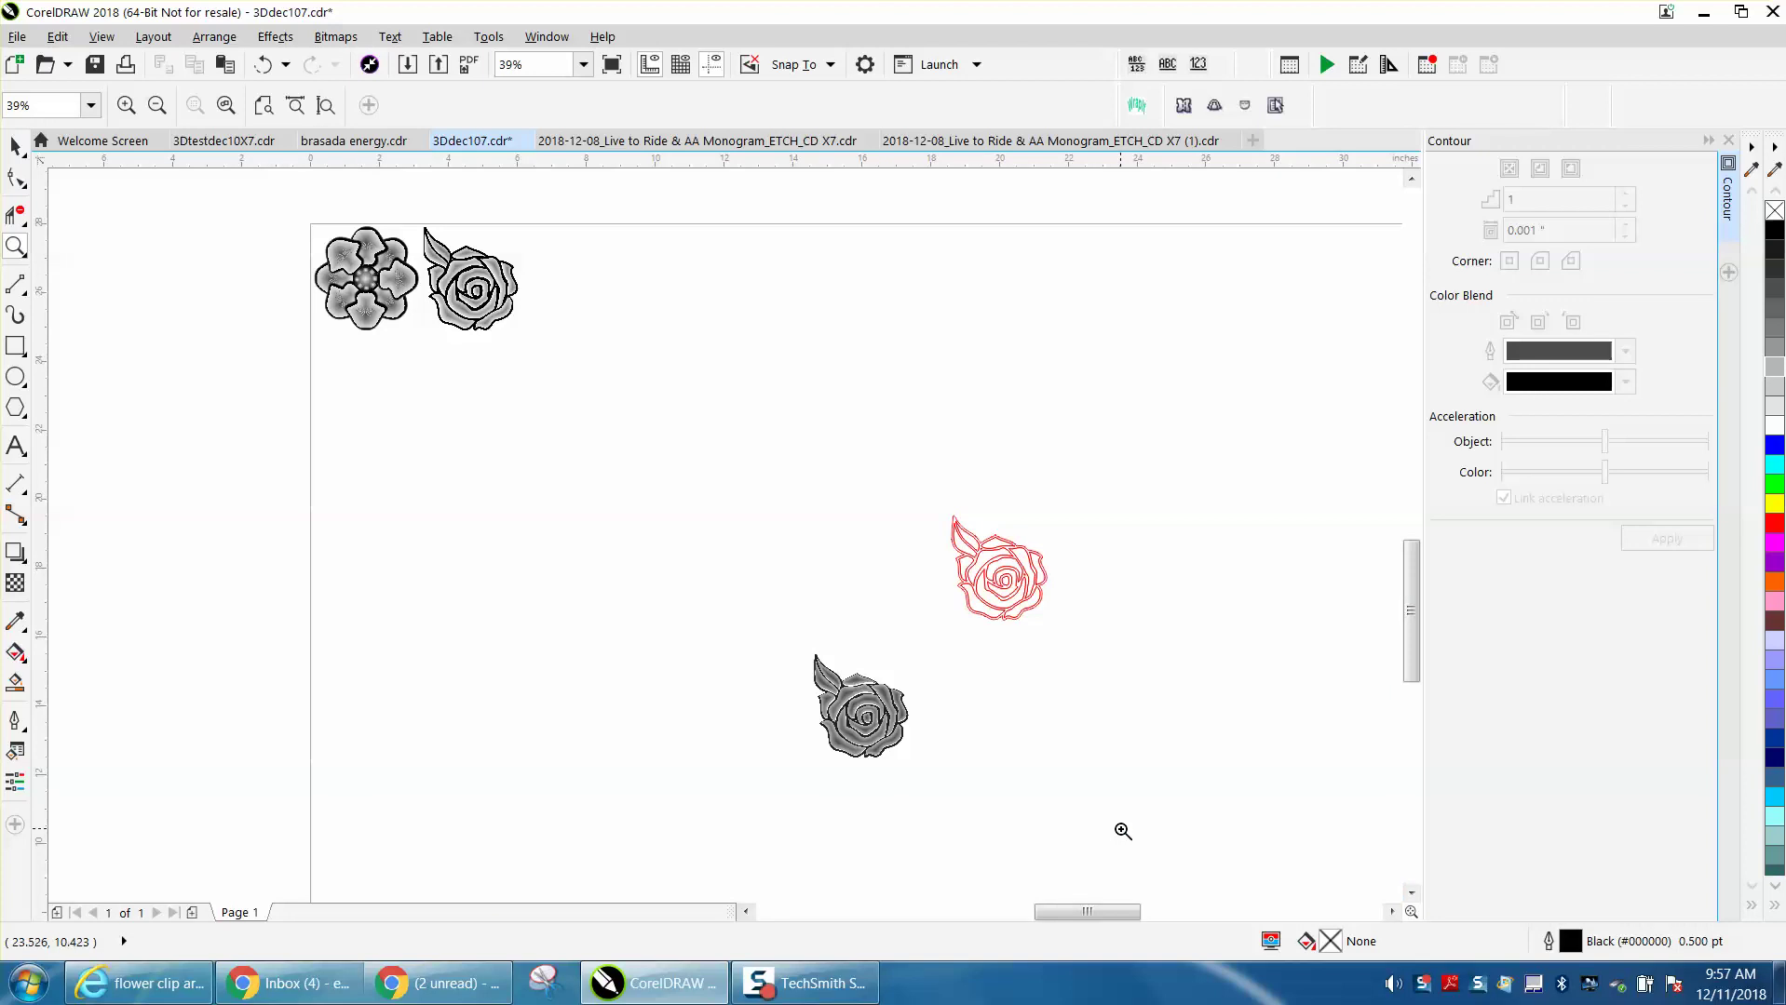